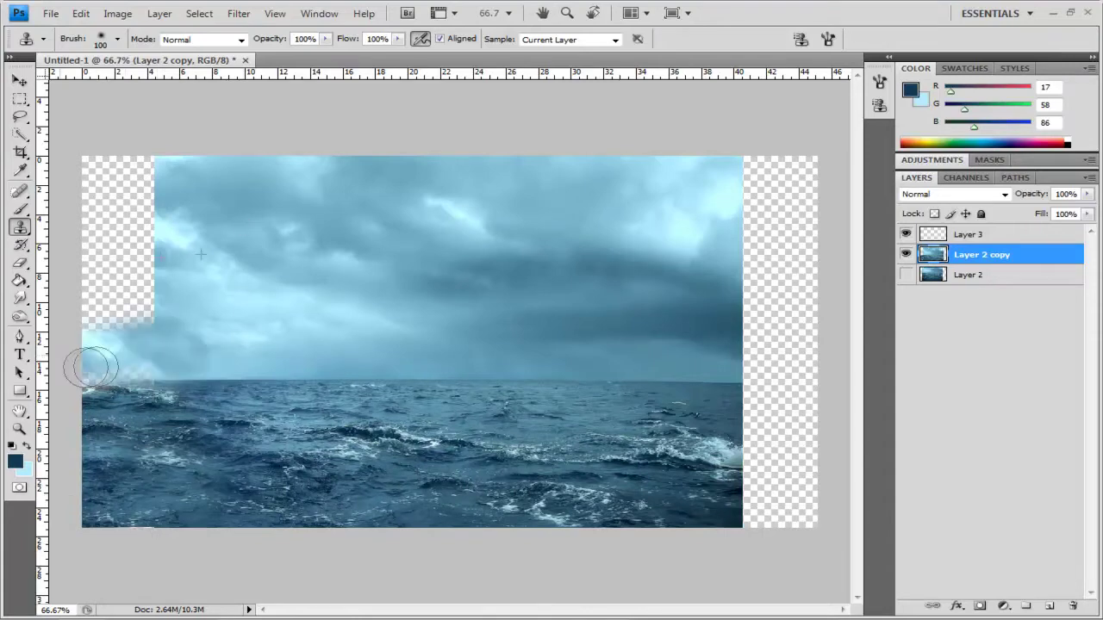
Step: Clone sky and sea over the transparent strips on both sides of Layer 2 copy with a 100 px Clone Stamp brush
{"action": "left_click", "coordinate": [520, 179]}
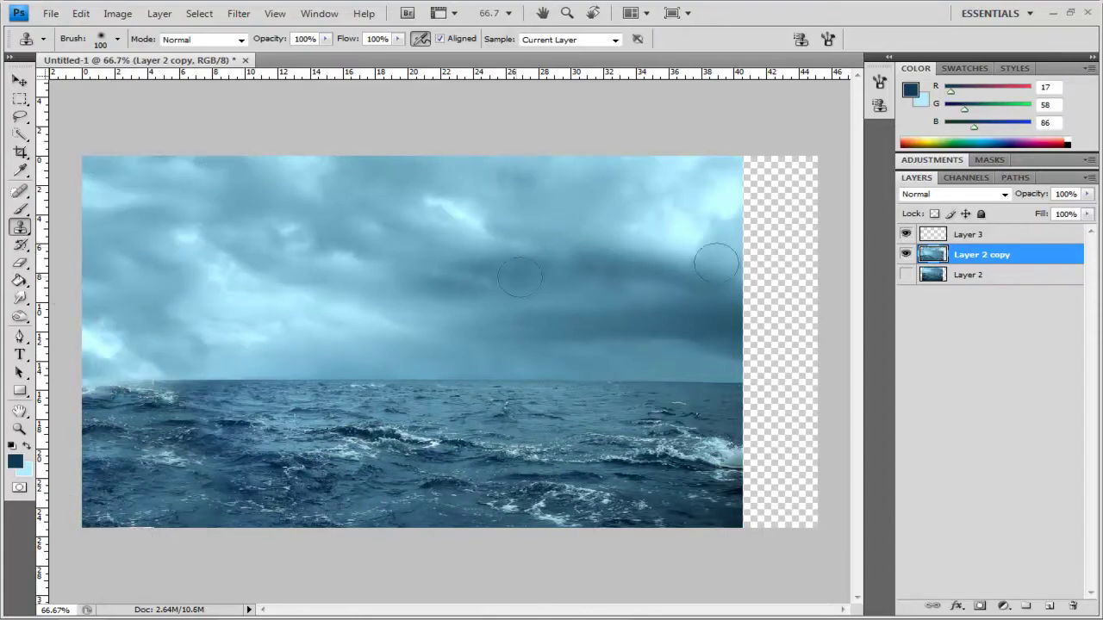
{"action": "left_click", "coordinate": [265, 263], "text": "alt"}
{"action": "mouse_move", "coordinate": [690, 183]}
{"action": "left_mouse_down"}
{"action": "mouse_move", "coordinate": [844, 180]}
{"action": "mouse_move", "coordinate": [762, 297]}
{"action": "mouse_move", "coordinate": [797, 314]}
{"action": "mouse_move", "coordinate": [655, 324]}
{"action": "left_mouse_up"}
{"action": "left_click", "coordinate": [660, 293], "text": "alt"}
{"action": "left_click", "coordinate": [285, 297], "text": "alt"}
{"action": "left_click", "coordinate": [769, 357]}
{"action": "mouse_move", "coordinate": [570, 406]}
{"action": "left_mouse_down"}
{"action": "mouse_move", "coordinate": [861, 457]}
{"action": "mouse_move", "coordinate": [830, 458]}
{"action": "mouse_move", "coordinate": [732, 405]}
{"action": "mouse_move", "coordinate": [868, 402]}
{"action": "left_mouse_up"}
{"action": "mouse_move", "coordinate": [679, 348]}
{"action": "left_mouse_down"}
{"action": "mouse_move", "coordinate": [758, 371]}
{"action": "mouse_move", "coordinate": [729, 362]}
{"action": "mouse_move", "coordinate": [817, 368]}
{"action": "left_mouse_up"}
{"action": "left_click_drag", "start_coordinate": [693, 429], "coordinate": [810, 379]}
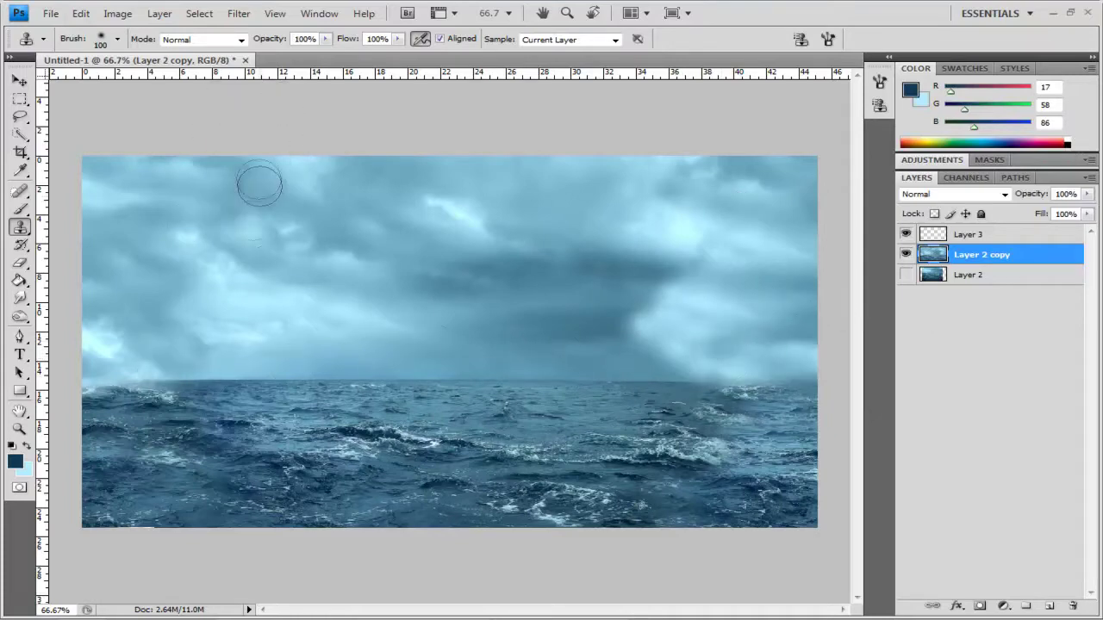
Step: Add a Gradient Map adjustment layer above Layer 2 copy
{"action": "left_click", "coordinate": [977, 235]}
{"action": "left_click", "coordinate": [20, 99]}
{"action": "left_click", "coordinate": [20, 81]}
{"action": "left_click", "coordinate": [981, 254]}
{"action": "left_click", "coordinate": [1003, 607]}
{"action": "left_click", "coordinate": [880, 583]}
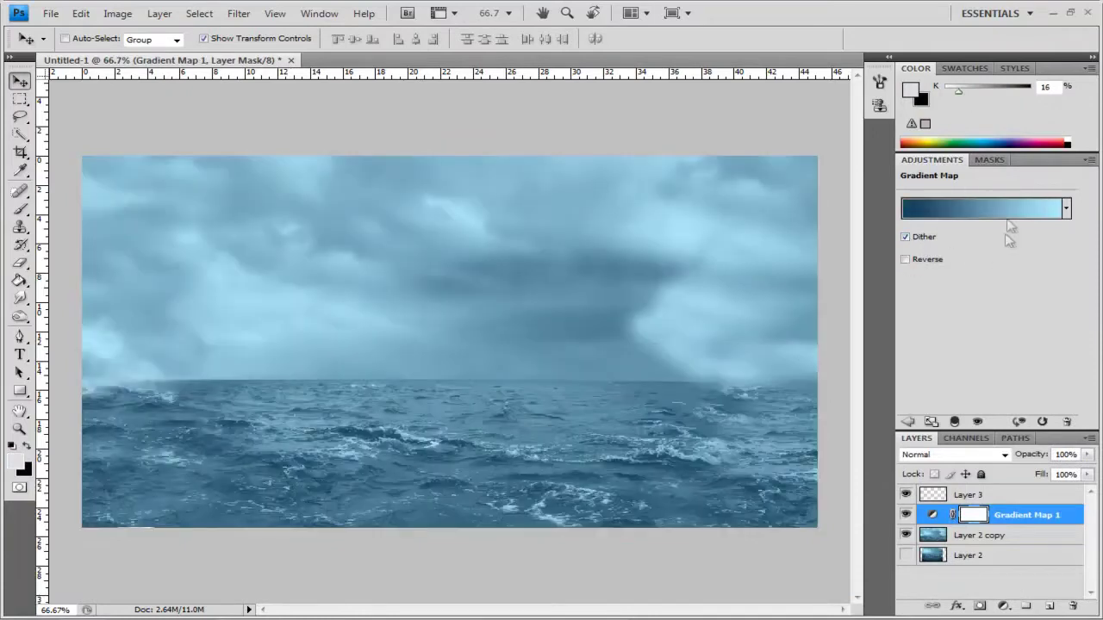
Step: Change the light end colour of the Gradient Map to bright cyan 12bdf8
{"action": "left_click", "coordinate": [1013, 209]}
{"action": "double_click", "coordinate": [927, 323]}
{"action": "left_click", "coordinate": [894, 267]}
{"action": "left_click", "coordinate": [1085, 252]}
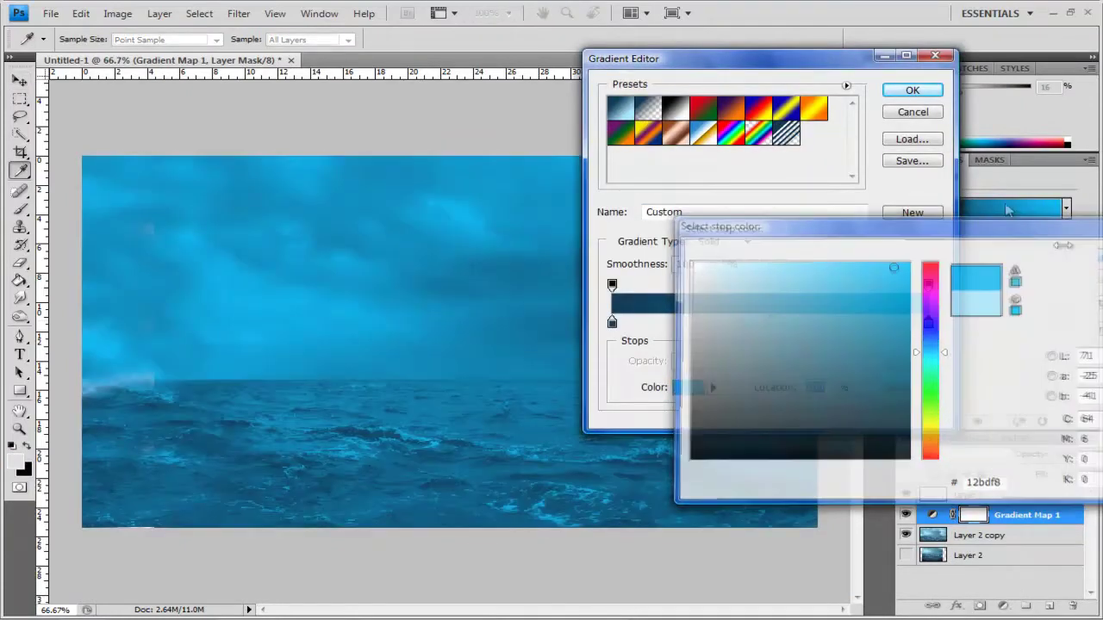
{"action": "left_click", "coordinate": [912, 91]}
Step: Clone sky on Layer 2 copy over the pale patch at the horizon's left end
{"action": "left_click", "coordinate": [998, 535]}
{"action": "key", "text": "s"}
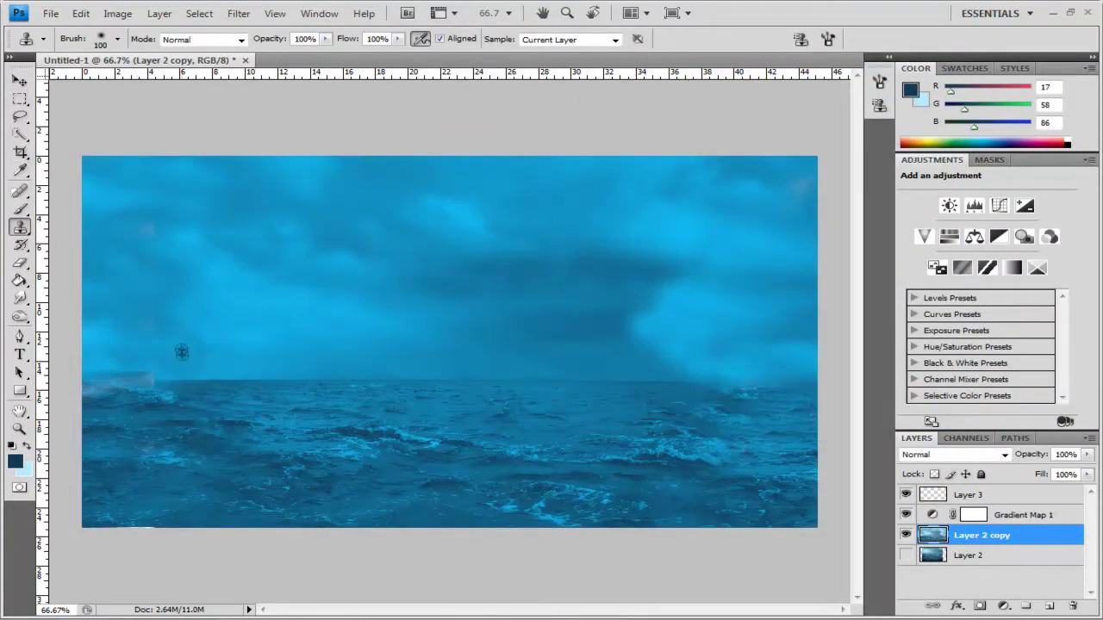
{"action": "left_click", "coordinate": [308, 269], "text": "alt"}
{"action": "mouse_move", "coordinate": [163, 369]}
{"action": "left_mouse_down"}
{"action": "mouse_move", "coordinate": [95, 372]}
{"action": "mouse_move", "coordinate": [142, 364]}
{"action": "left_mouse_up"}
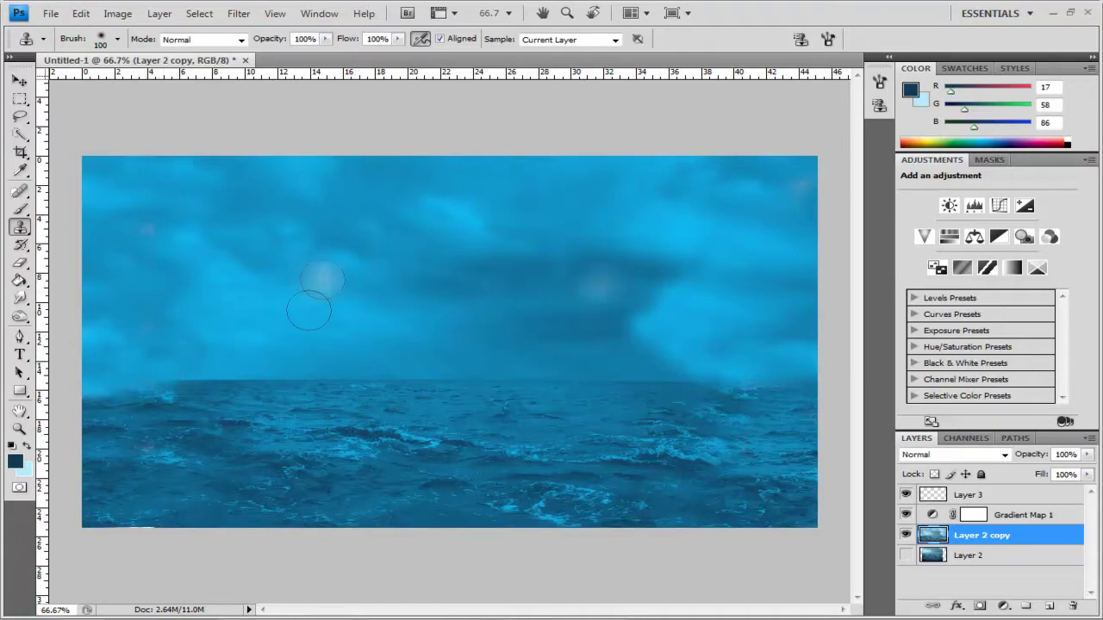
Step: Set the Gradient Map layer's blend mode to Overlay
{"action": "left_click", "coordinate": [952, 521]}
{"action": "left_click", "coordinate": [952, 454]}
{"action": "left_click", "coordinate": [926, 267]}
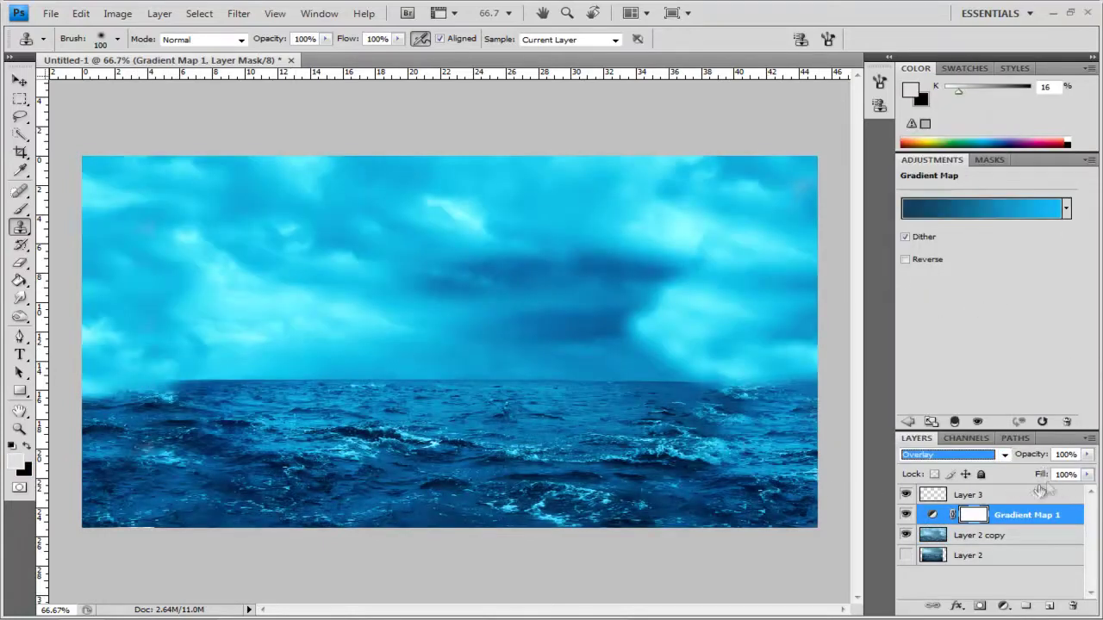
Step: Sample cyan as the foreground and dark navy as the background colour, and render Clouds on Layer 3
{"action": "left_click", "coordinate": [969, 495]}
{"action": "left_click", "coordinate": [983, 535]}
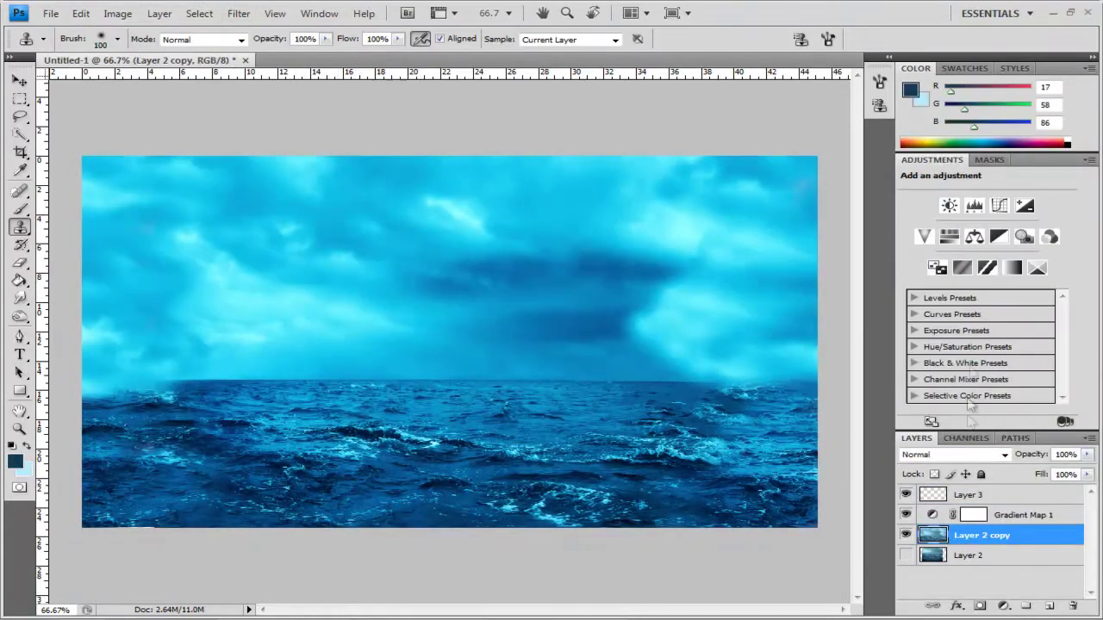
{"action": "left_click", "coordinate": [969, 495]}
{"action": "left_click", "coordinate": [239, 13]}
{"action": "left_click", "coordinate": [20, 170]}
{"action": "left_click", "coordinate": [175, 324]}
{"action": "left_click", "coordinate": [238, 12]}
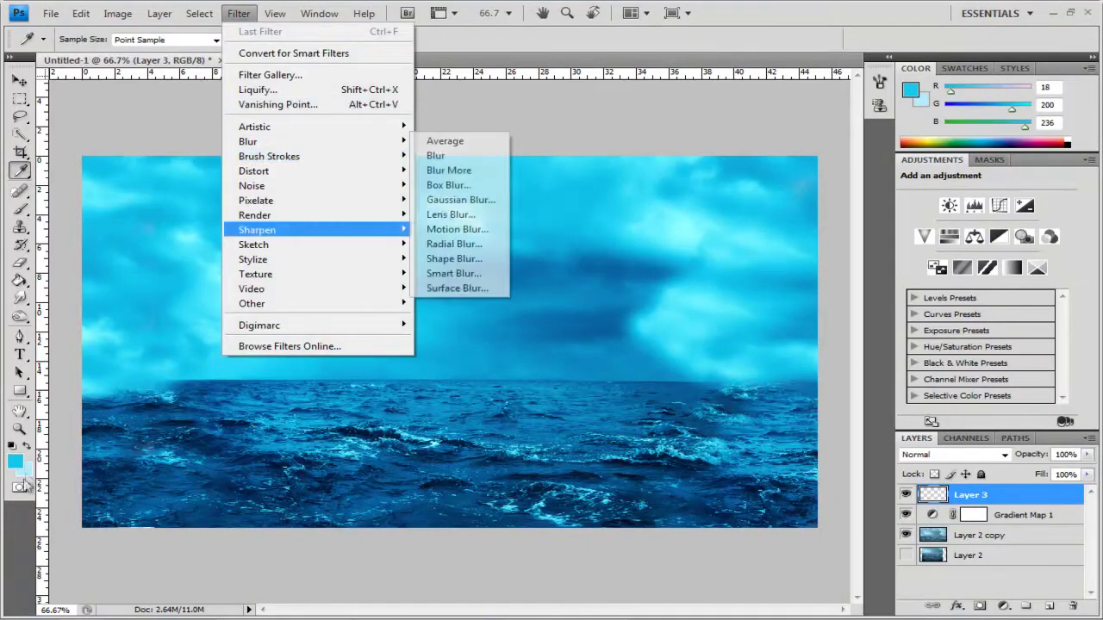
{"action": "left_click", "coordinate": [26, 446]}
{"action": "key", "text": "x"}
{"action": "left_click", "coordinate": [238, 13]}
{"action": "left_click", "coordinate": [468, 211]}
Step: Lower Layer 3's opacity to 60% and erase its clouds from the sea and upper sky with a 200 px eraser
{"action": "key", "text": "e"}
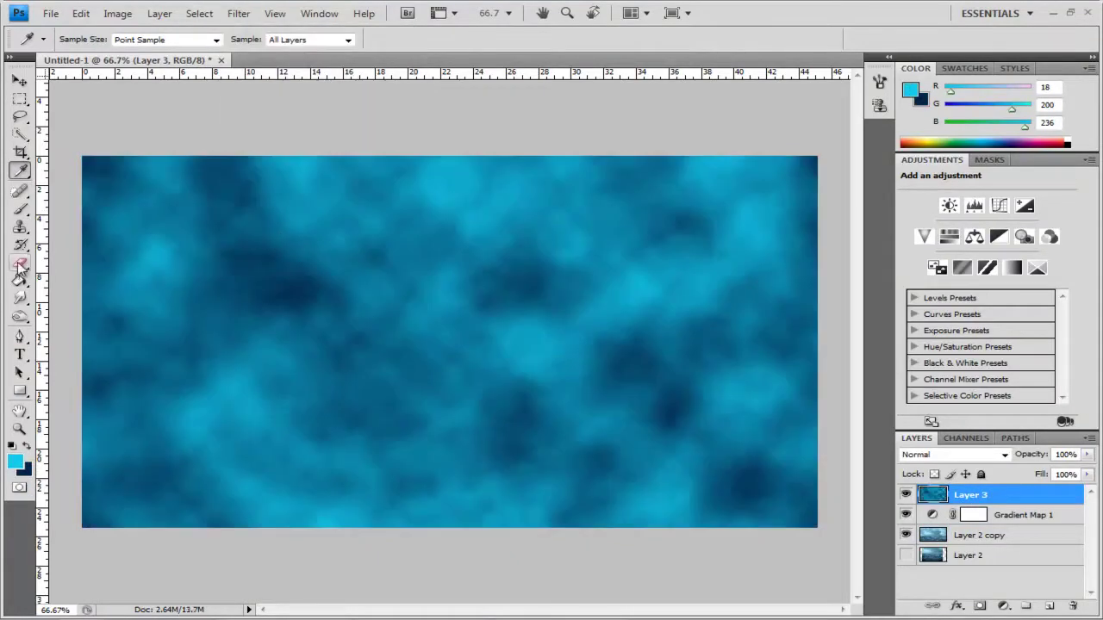
{"action": "right_click", "coordinate": [640, 364]}
{"action": "mouse_move", "coordinate": [112, 172]}
{"action": "left_mouse_down"}
{"action": "mouse_move", "coordinate": [109, 249]}
{"action": "mouse_move", "coordinate": [500, 278]}
{"action": "mouse_move", "coordinate": [293, 345]}
{"action": "left_mouse_up"}
{"action": "key", "text": "ctrl+z"}
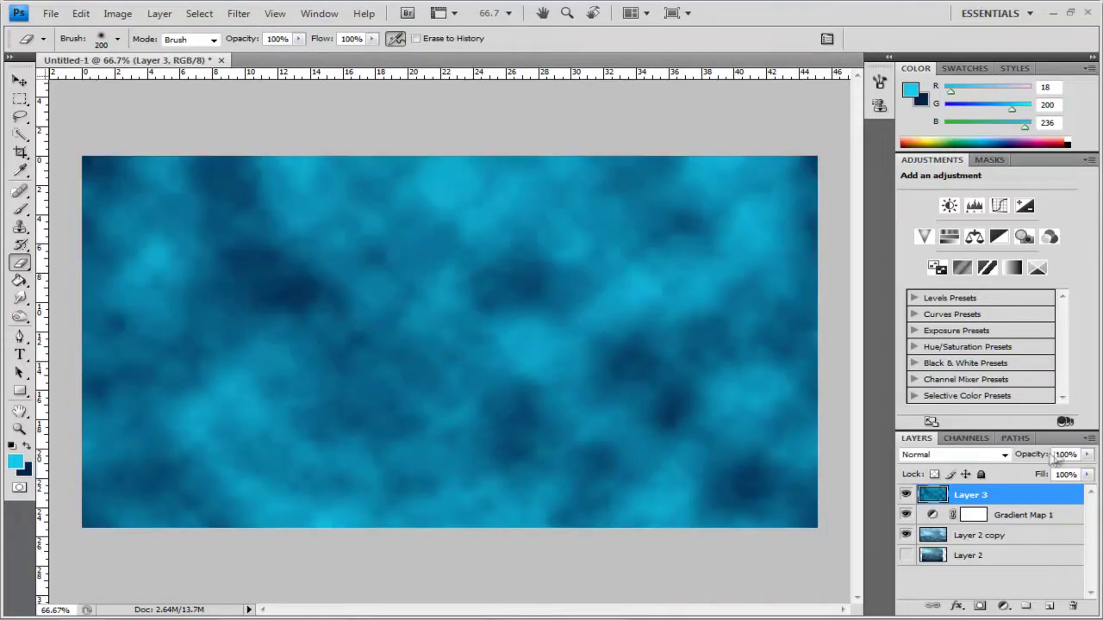
{"action": "left_click", "coordinate": [1087, 454]}
{"action": "mouse_move", "coordinate": [1087, 471]}
{"action": "left_mouse_down"}
{"action": "mouse_move", "coordinate": [1035, 473]}
{"action": "mouse_move", "coordinate": [1054, 476]}
{"action": "left_mouse_up"}
{"action": "mouse_move", "coordinate": [767, 460]}
{"action": "left_mouse_down"}
{"action": "mouse_move", "coordinate": [163, 499]}
{"action": "mouse_move", "coordinate": [517, 418]}
{"action": "left_mouse_up"}
{"action": "mouse_move", "coordinate": [753, 265]}
{"action": "left_mouse_down"}
{"action": "mouse_move", "coordinate": [135, 170]}
{"action": "mouse_move", "coordinate": [566, 239]}
{"action": "mouse_move", "coordinate": [160, 280]}
{"action": "left_mouse_up"}
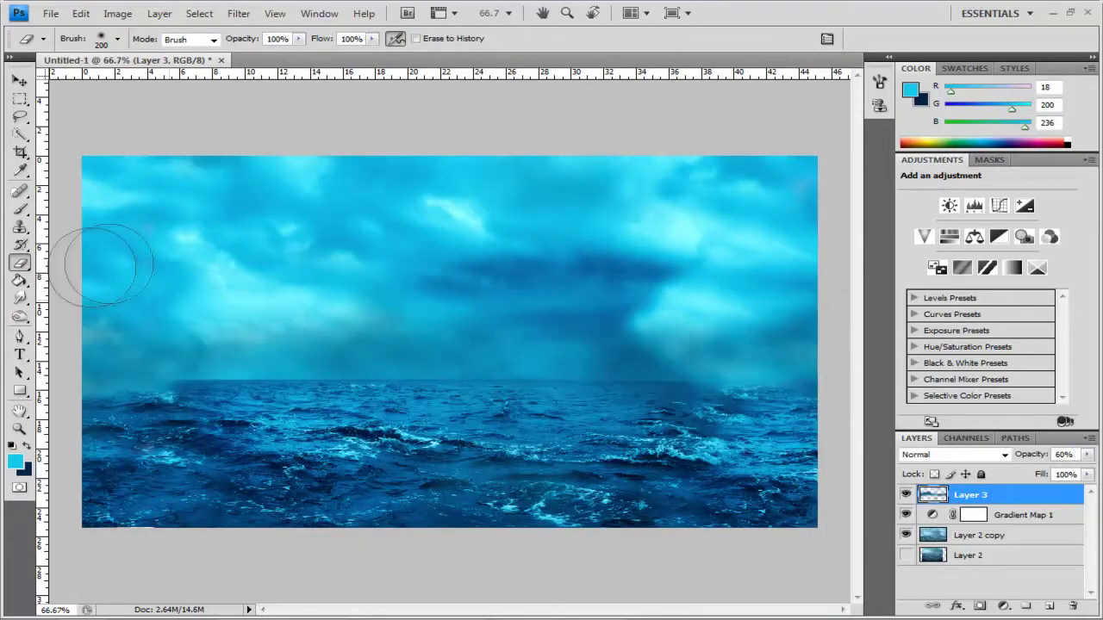
Step: Restore Layer 3's opacity to 100% and shift its remaining clouds slightly down over the horizon
{"action": "left_click", "coordinate": [1087, 454]}
{"action": "left_click_drag", "start_coordinate": [1053, 473], "coordinate": [1091, 473]}
{"action": "key", "text": "v"}
{"action": "left_click_drag", "start_coordinate": [462, 366], "coordinate": [452, 393]}
Step: Erase the hard cloud edge in the upper sky on Layer 3 and apply a Box Blur to the layer
{"action": "left_click", "coordinate": [20, 298]}
{"action": "left_click", "coordinate": [86, 337]}
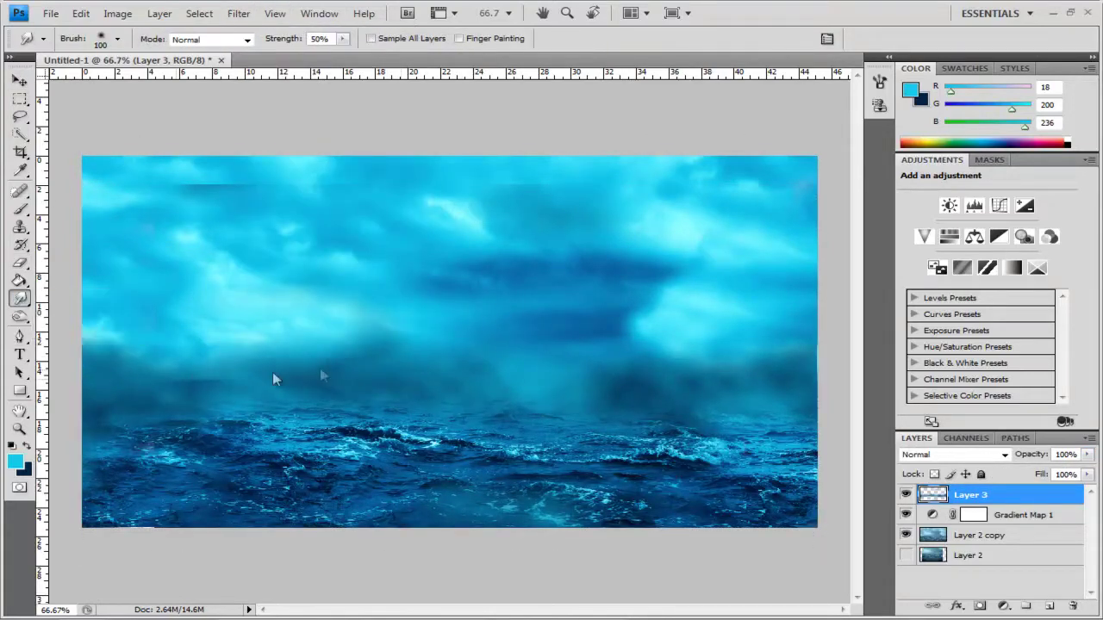
{"action": "key", "text": "e"}
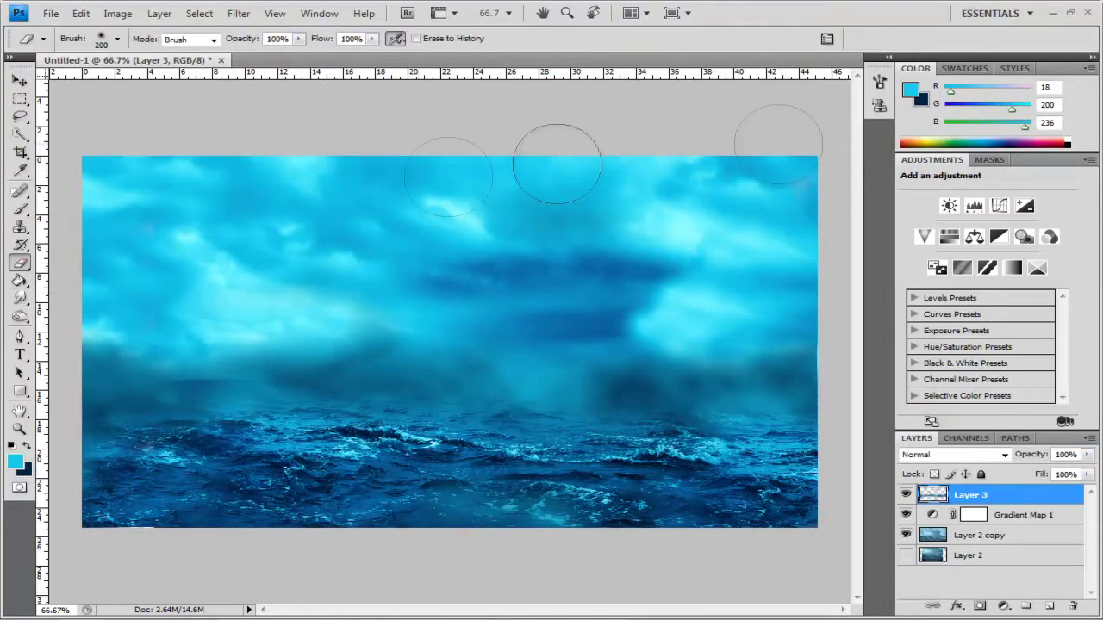
{"action": "left_click", "coordinate": [239, 13]}
{"action": "mouse_move", "coordinate": [256, 141]}
{"action": "left_click", "coordinate": [443, 184]}
{"action": "left_click_drag", "start_coordinate": [851, 366], "coordinate": [903, 366]}
{"action": "left_click", "coordinate": [1029, 178]}
Step: Move the cleared Layer 3 below Gradient Map 1 and soften the horizon on Layer 2 copy with a 200 px Blur brush
{"action": "left_click", "coordinate": [20, 298]}
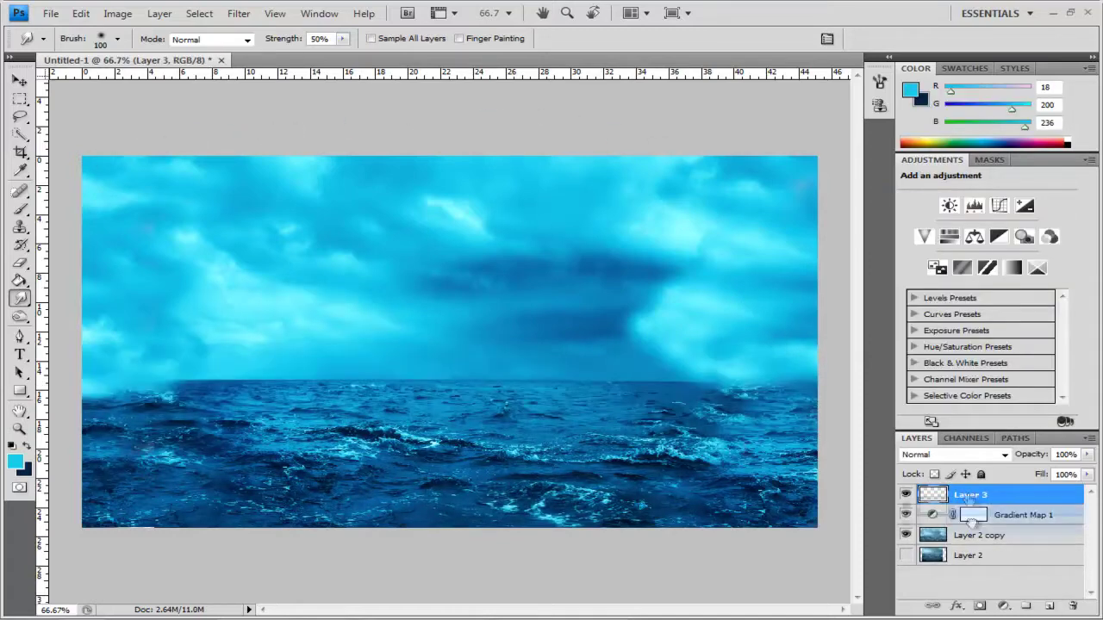
{"action": "right_click", "coordinate": [23, 317]}
{"action": "right_click", "coordinate": [20, 298]}
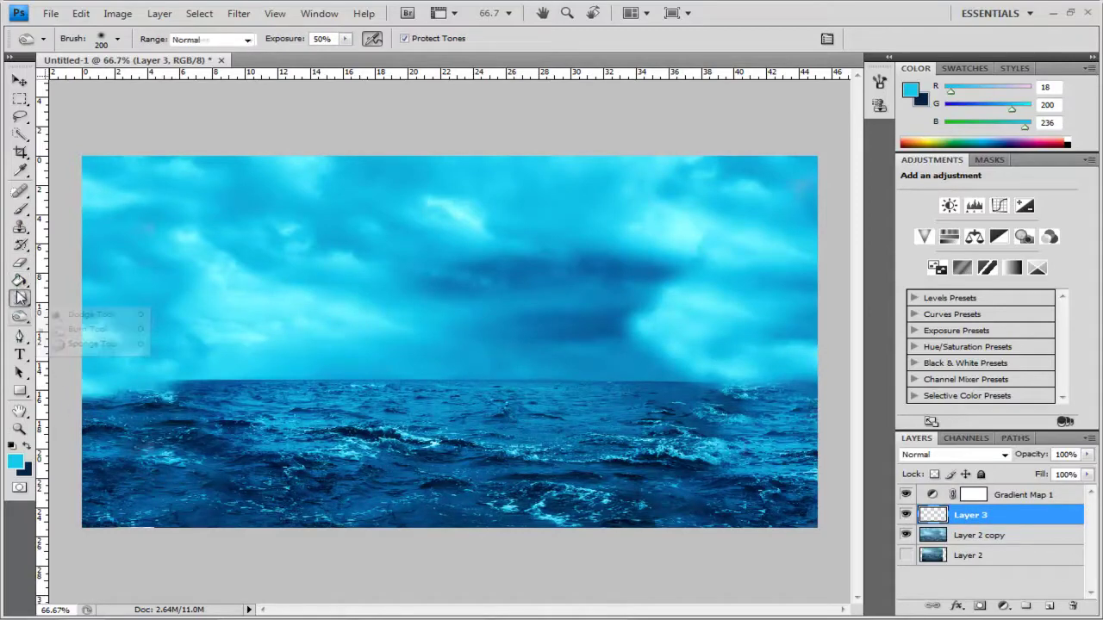
{"action": "left_click", "coordinate": [72, 298]}
{"action": "left_click", "coordinate": [993, 538]}
{"action": "right_click", "coordinate": [159, 383]}
{"action": "double_click", "coordinate": [508, 418]}
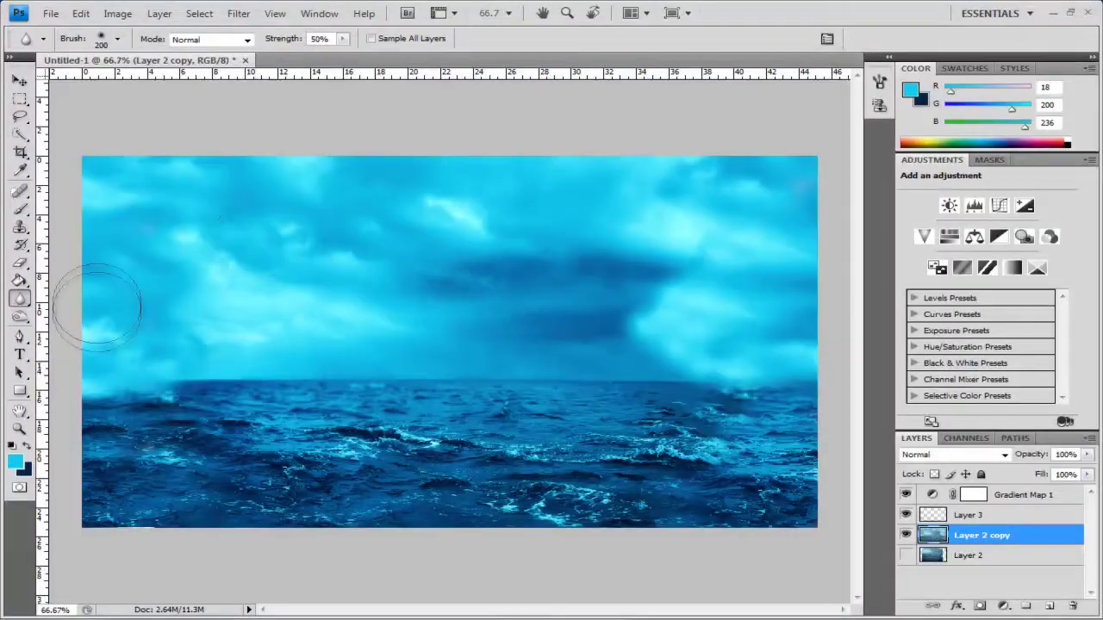
Step: Paste the open-mouthed shark picture, scale it down and place it over the sea at the lower centre
{"action": "key", "text": "ctrl+v"}
{"action": "left_click", "coordinate": [20, 80]}
{"action": "left_click_drag", "start_coordinate": [82, 156], "coordinate": [451, 404]}
{"action": "key", "text": "Return"}
{"action": "left_click_drag", "start_coordinate": [732, 482], "coordinate": [411, 379]}
{"action": "left_click_drag", "start_coordinate": [130, 303], "coordinate": [340, 446]}
{"action": "key", "text": "Return"}
{"action": "left_click_drag", "start_coordinate": [477, 463], "coordinate": [440, 366]}
Step: Clone sea over the uneven left end of the horizon on Layer 2 copy to straighten it
{"action": "left_click", "coordinate": [984, 555]}
{"action": "key", "text": "s"}
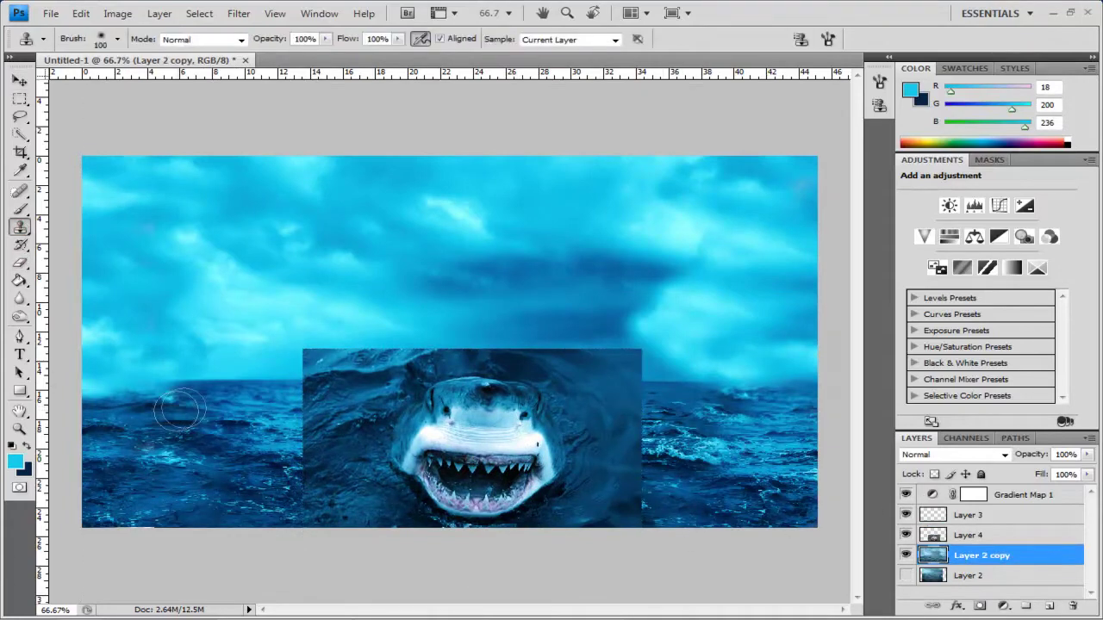
{"action": "left_click_drag", "start_coordinate": [159, 405], "coordinate": [67, 405]}
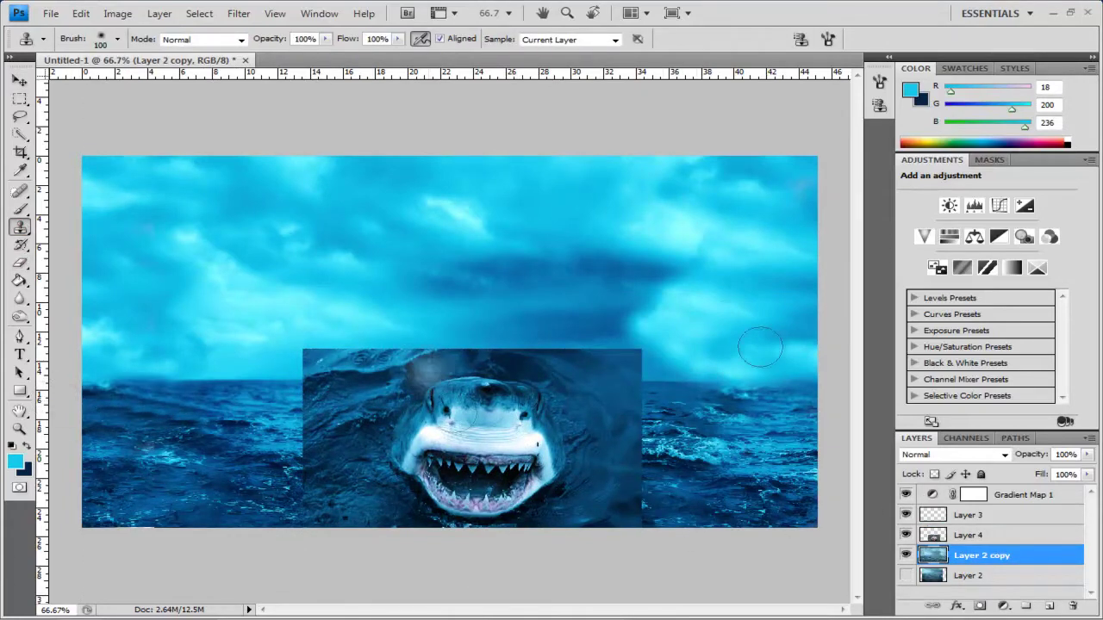
Step: Move the shark picture on Layer 4 slightly left and shrink it from its upper-left corner
{"action": "left_click", "coordinate": [20, 80]}
{"action": "left_click", "coordinate": [974, 535]}
{"action": "left_click_drag", "start_coordinate": [470, 429], "coordinate": [441, 435]}
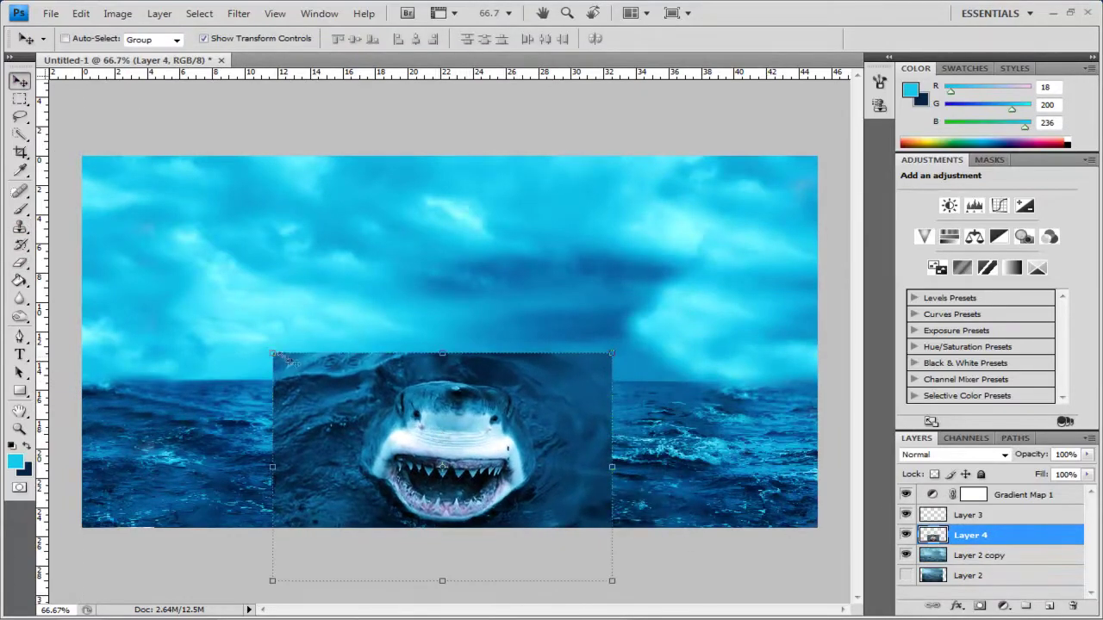
{"action": "left_click_drag", "start_coordinate": [273, 354], "coordinate": [293, 367]}
Step: Distort the shark picture so its upper corners sit below the horizon, scale it down further and shift it slightly right
{"action": "left_click", "coordinate": [113, 16]}
{"action": "mouse_move", "coordinate": [81, 14]}
{"action": "mouse_move", "coordinate": [172, 302]}
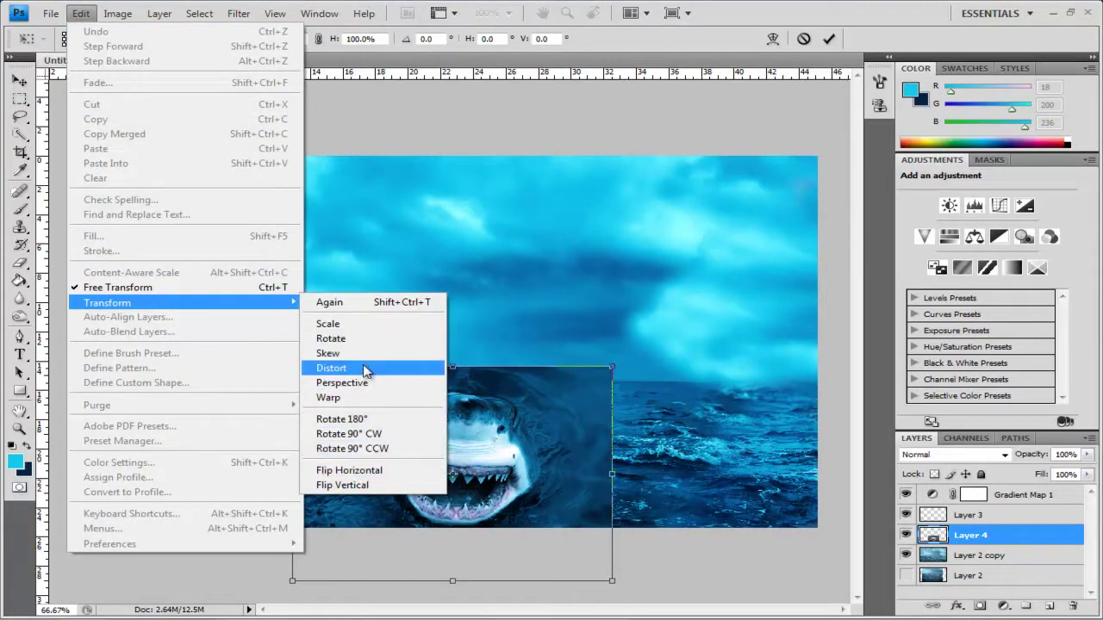
{"action": "left_click", "coordinate": [367, 370]}
{"action": "left_click_drag", "start_coordinate": [293, 368], "coordinate": [293, 394]}
{"action": "left_click_drag", "start_coordinate": [611, 367], "coordinate": [613, 395]}
{"action": "key", "text": "Return"}
{"action": "left_click_drag", "start_coordinate": [612, 581], "coordinate": [585, 566]}
{"action": "key", "text": "Return"}
{"action": "left_click_drag", "start_coordinate": [509, 469], "coordinate": [529, 468]}
Step: Erase the picture edges around the shark on Layer 4 with a soft 100 px eraser to blend it into the sea
{"action": "scroll", "coordinate": [530, 469], "scroll_direction": "up", "scroll_amount": 3}
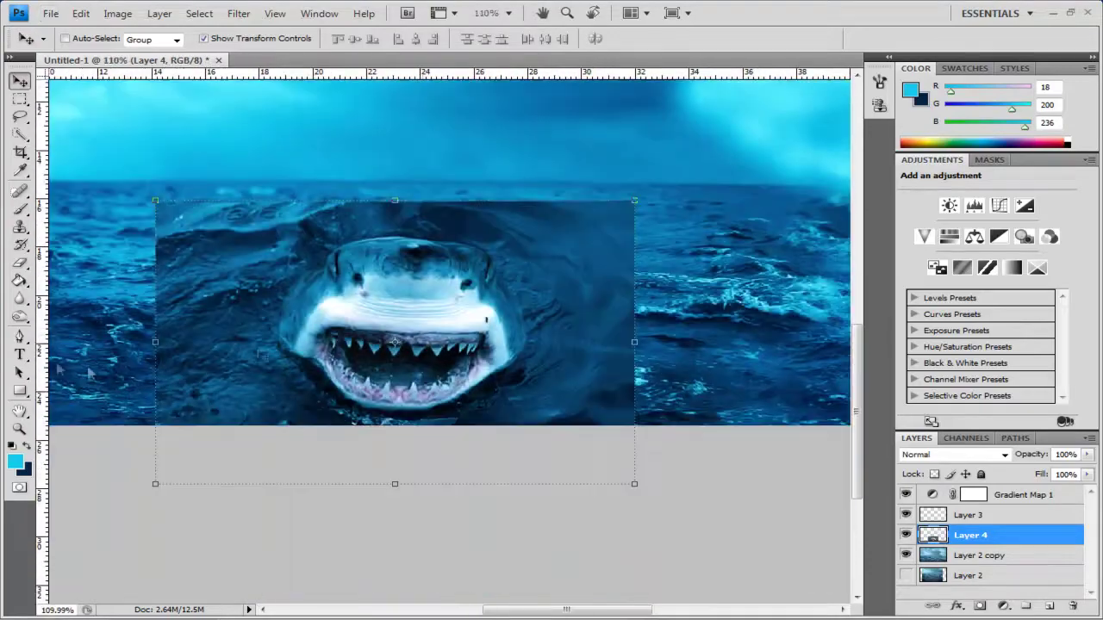
{"action": "left_click", "coordinate": [21, 264]}
{"action": "right_click", "coordinate": [572, 171]}
{"action": "double_click", "coordinate": [900, 310]}
{"action": "mouse_move", "coordinate": [431, 188]}
{"action": "left_mouse_down"}
{"action": "mouse_move", "coordinate": [308, 184]}
{"action": "mouse_move", "coordinate": [633, 348]}
{"action": "mouse_move", "coordinate": [127, 193]}
{"action": "left_mouse_up"}
Step: Retouch the water beside the shark's right side on Layer 3 with a 65 px Clone Stamp brush
{"action": "left_click", "coordinate": [954, 556]}
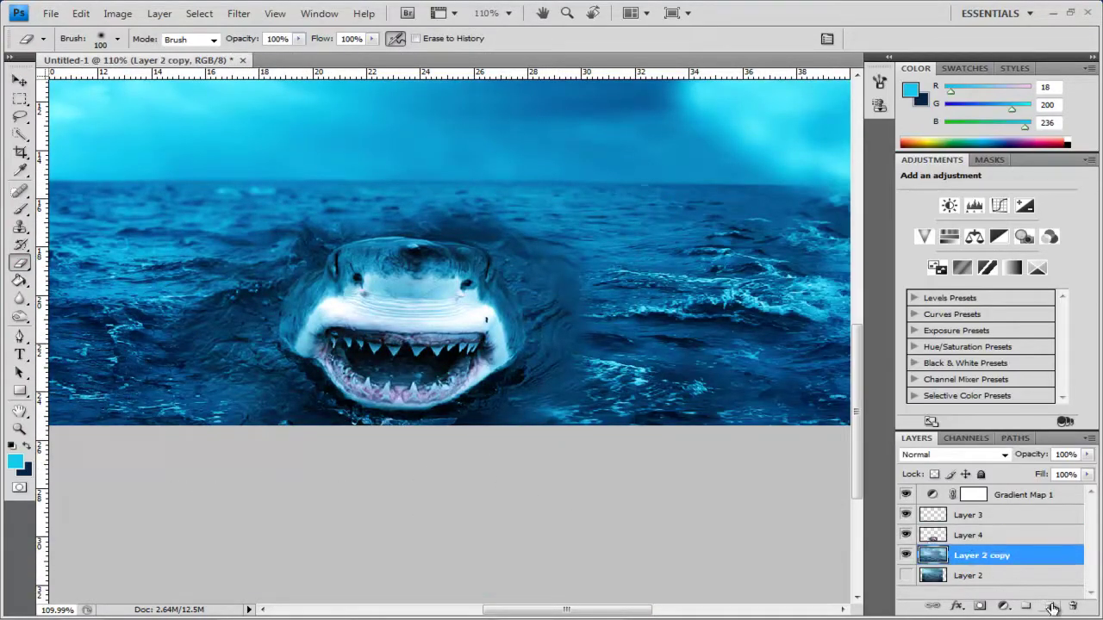
{"action": "left_click", "coordinate": [988, 556]}
{"action": "mouse_move", "coordinate": [973, 519]}
{"action": "left_mouse_down"}
{"action": "mouse_move", "coordinate": [982, 545]}
{"action": "mouse_move", "coordinate": [963, 509]}
{"action": "left_mouse_up"}
{"action": "left_click", "coordinate": [21, 229]}
{"action": "right_click", "coordinate": [570, 226]}
{"action": "double_click", "coordinate": [691, 334]}
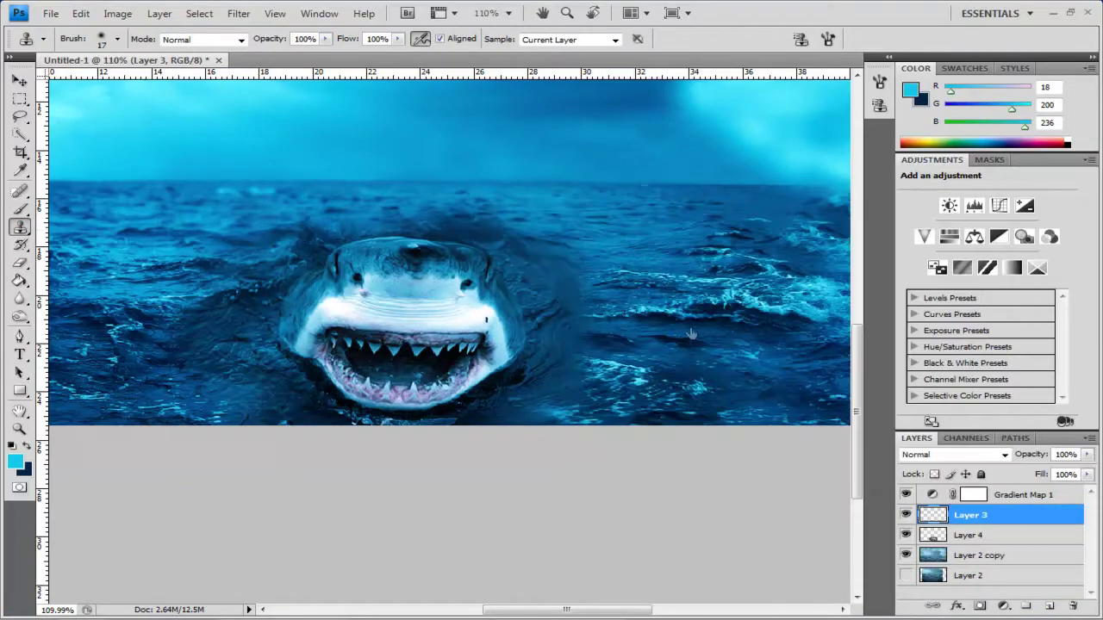
{"action": "right_click", "coordinate": [617, 295]}
{"action": "double_click", "coordinate": [675, 419]}
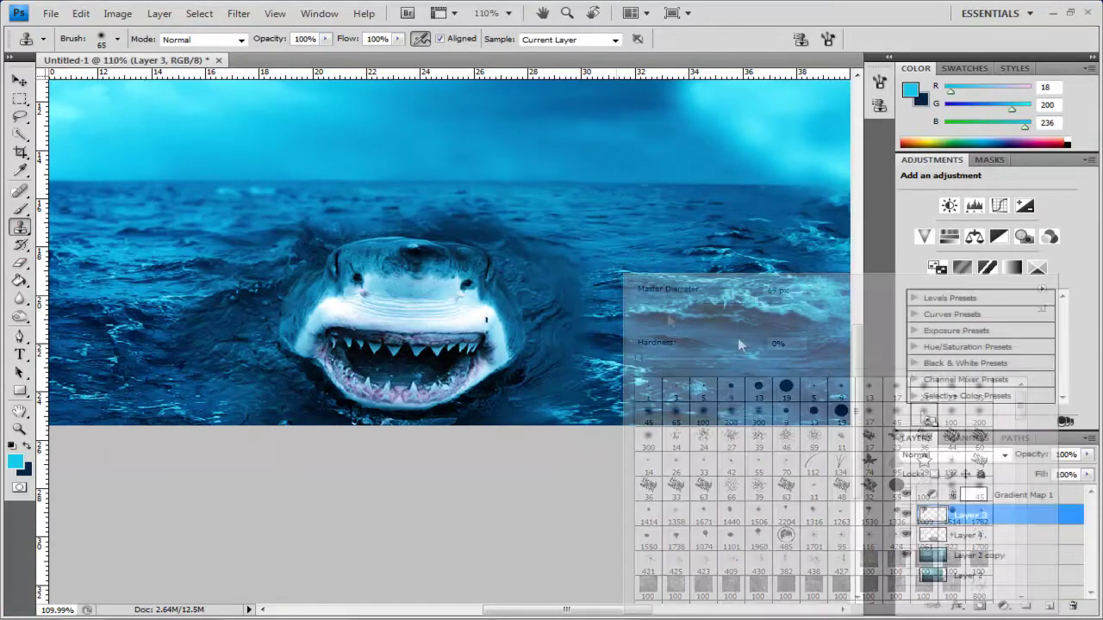
{"action": "left_click_drag", "start_coordinate": [579, 274], "coordinate": [571, 383]}
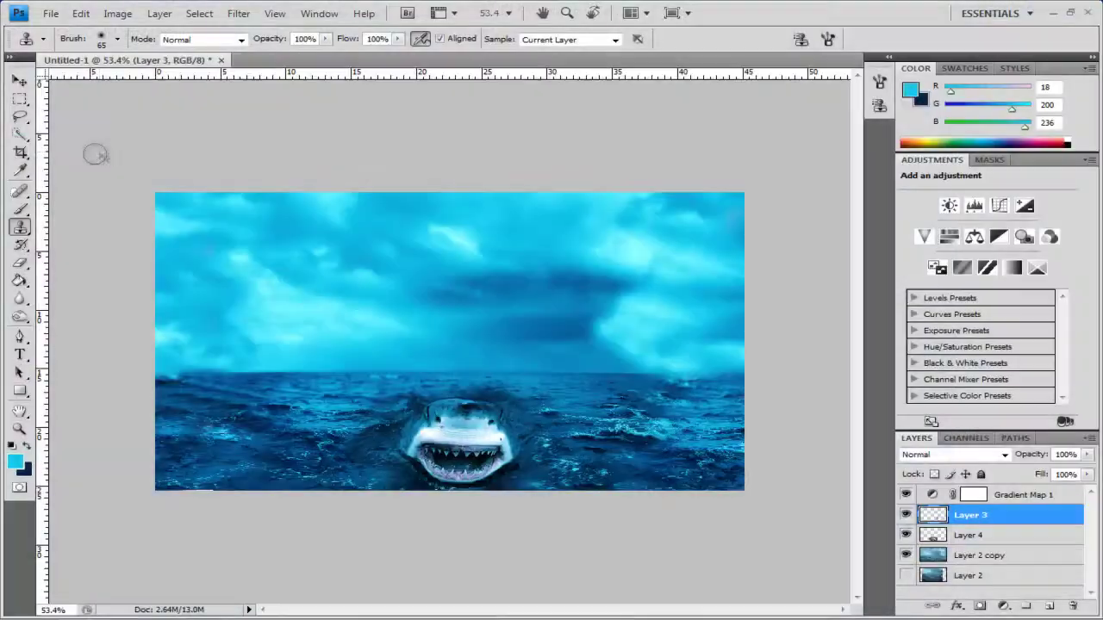
Step: Paste the second shark picture, scale it down and place it at the right side of the sea over the horizon
{"action": "key", "text": "ctrl+v"}
{"action": "left_click_drag", "start_coordinate": [264, 237], "coordinate": [446, 354]}
{"action": "left_click_drag", "start_coordinate": [340, 226], "coordinate": [515, 371]}
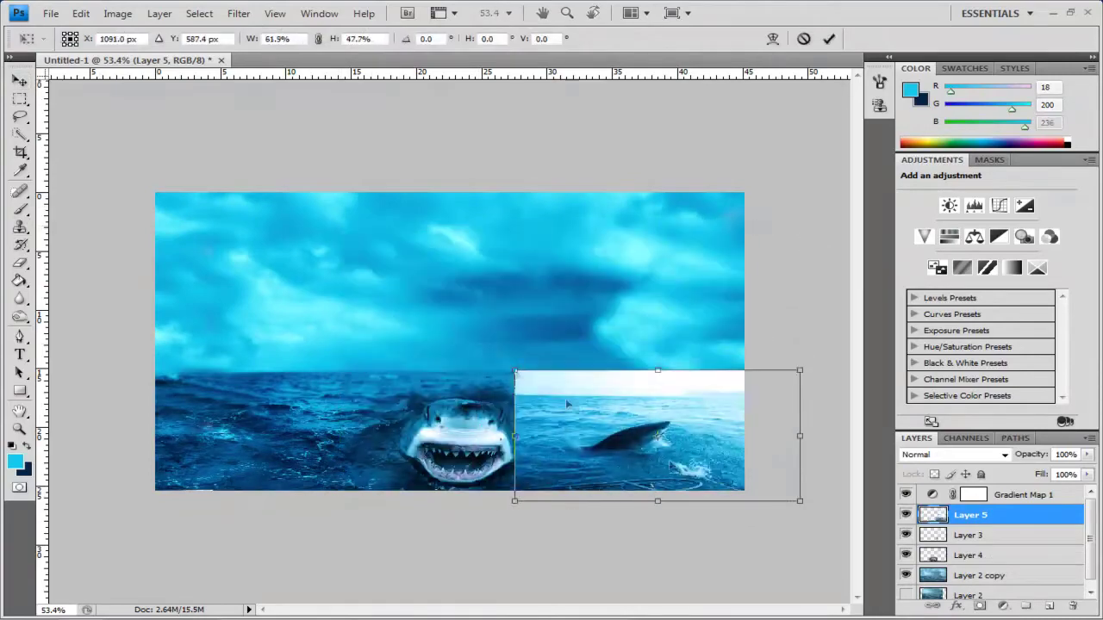
{"action": "key", "text": "Return"}
{"action": "left_click_drag", "start_coordinate": [716, 428], "coordinate": [722, 384]}
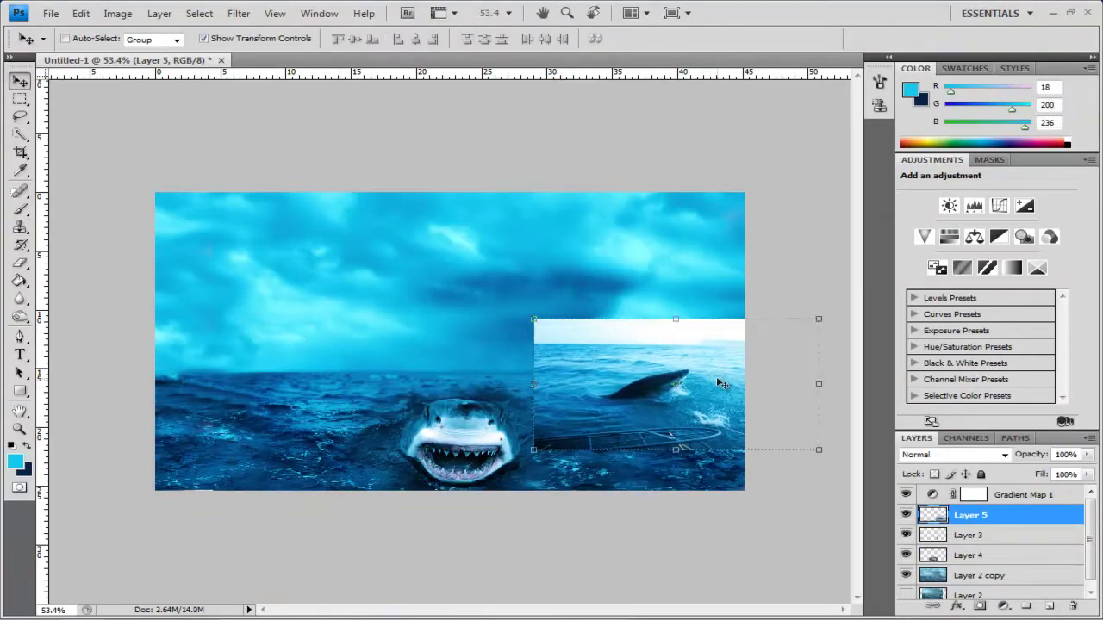
Step: Erase the sky and hard edges around the second shark on Layer 5 and lower it slightly into the sea
{"action": "left_click", "coordinate": [22, 269]}
{"action": "right_click", "coordinate": [388, 319]}
{"action": "key", "text": "Return"}
{"action": "scroll", "coordinate": [602, 354], "scroll_direction": "up", "scroll_amount": 2}
{"action": "right_click", "coordinate": [482, 310]}
{"action": "mouse_move", "coordinate": [399, 310]}
{"action": "left_mouse_down"}
{"action": "mouse_move", "coordinate": [439, 290]}
{"action": "mouse_move", "coordinate": [594, 297]}
{"action": "mouse_move", "coordinate": [431, 340]}
{"action": "mouse_move", "coordinate": [728, 366]}
{"action": "mouse_move", "coordinate": [470, 493]}
{"action": "mouse_move", "coordinate": [478, 384]}
{"action": "mouse_move", "coordinate": [543, 375]}
{"action": "left_mouse_up"}
{"action": "double_click", "coordinate": [810, 415]}
{"action": "left_click", "coordinate": [20, 81]}
{"action": "scroll", "coordinate": [648, 429], "scroll_direction": "up", "scroll_amount": 4}
{"action": "mouse_move", "coordinate": [497, 294]}
{"action": "left_mouse_down"}
{"action": "mouse_move", "coordinate": [368, 365]}
{"action": "mouse_move", "coordinate": [472, 385]}
{"action": "left_mouse_up"}
Step: Outline the background above the second shark's back with the Pen tool, convert the path to a selection and delete that area
{"action": "key", "text": "p"}
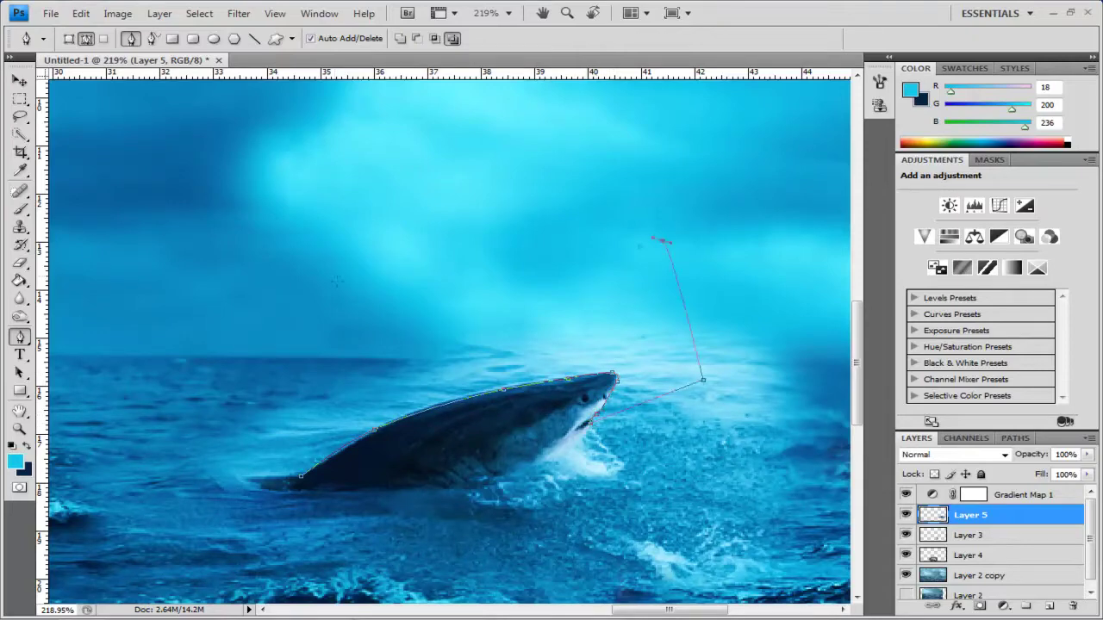
{"action": "left_click", "coordinate": [1015, 437]}
{"action": "right_click", "coordinate": [985, 452]}
{"action": "left_click", "coordinate": [920, 502]}
{"action": "key", "text": "Return"}
{"action": "left_click", "coordinate": [917, 438]}
{"action": "left_click_drag", "start_coordinate": [1007, 519], "coordinate": [1072, 605]}
{"action": "key", "text": "ctrl+z"}
{"action": "key", "text": "Delete"}
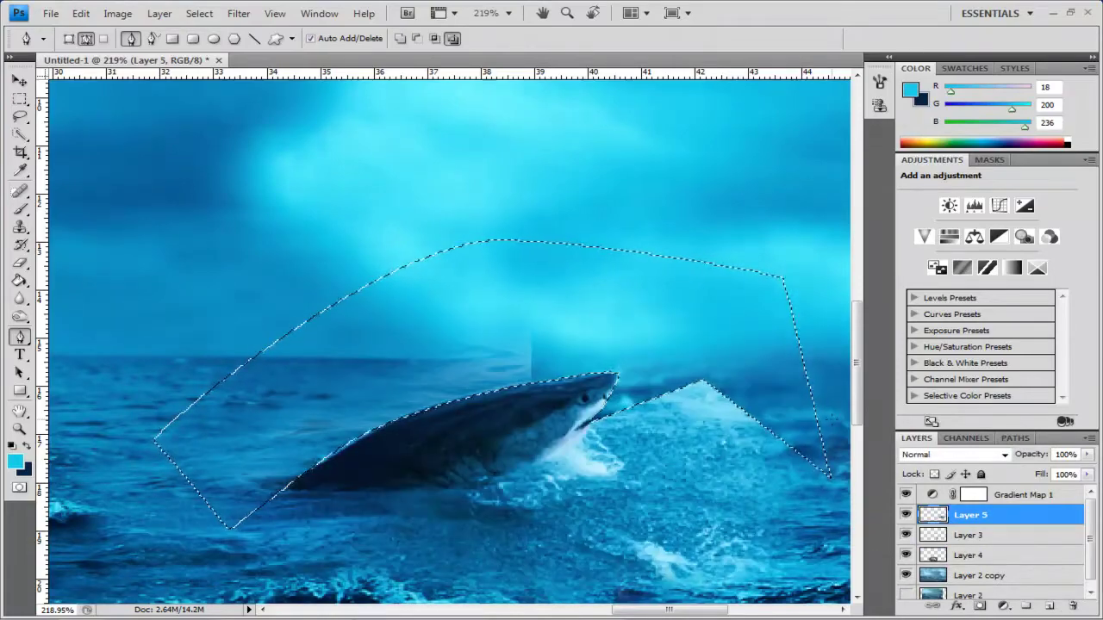
{"action": "key", "text": "m"}
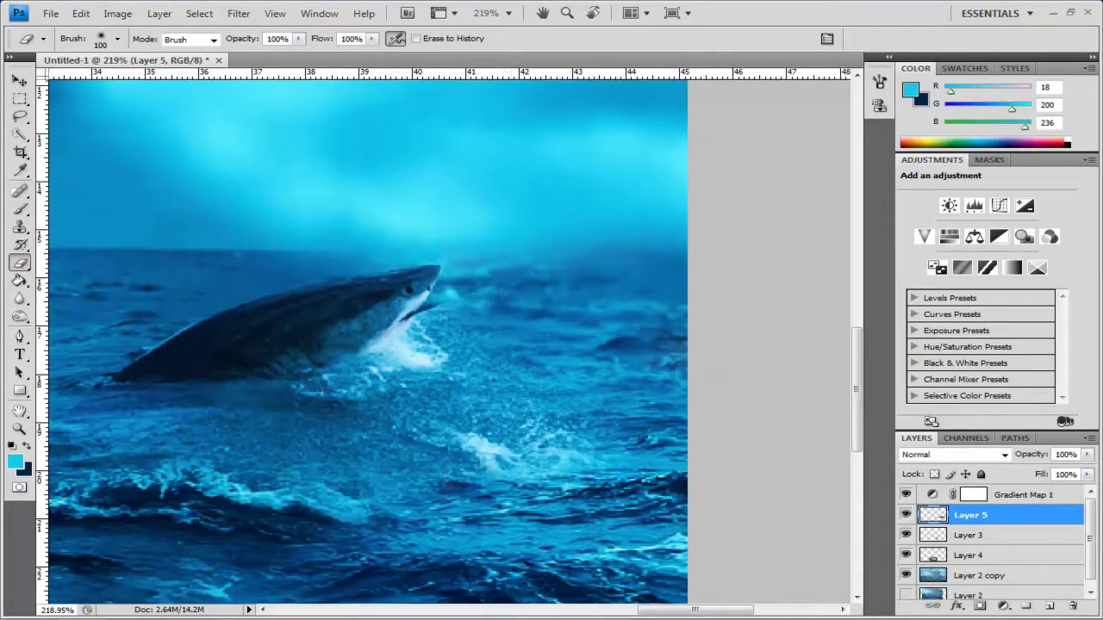
Step: Erase the leftover background beside the second shark's snout with a 45 px eraser
{"action": "right_click", "coordinate": [586, 274]}
{"action": "key", "text": "Escape"}
{"action": "left_click_drag", "start_coordinate": [530, 298], "coordinate": [435, 319]}
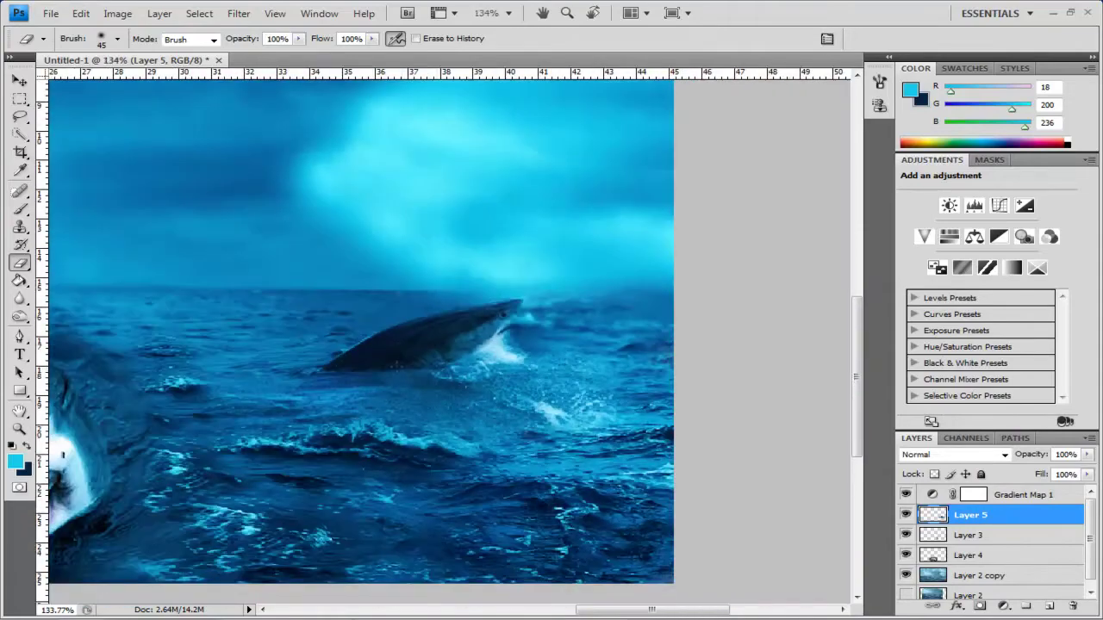
Step: Outline the light fringe along the rear of the second shark's back with a path, convert it to a selection and delete it
{"action": "scroll", "coordinate": [362, 349], "scroll_direction": "up", "scroll_amount": 5}
{"action": "key", "text": "p"}
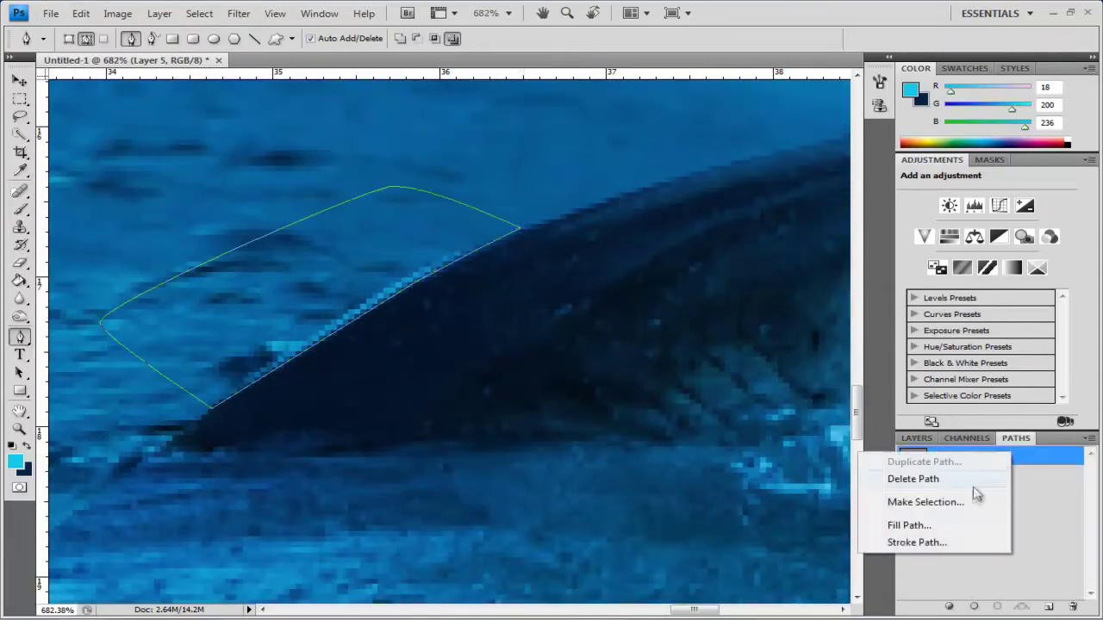
{"action": "left_click", "coordinate": [977, 491]}
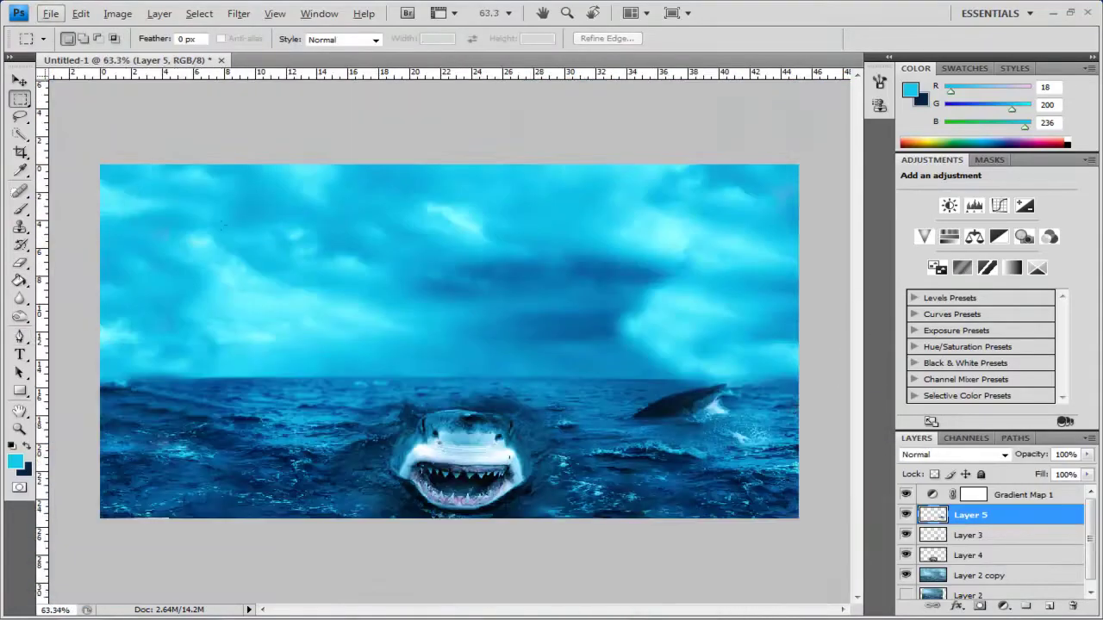
{"action": "left_click", "coordinate": [19, 429]}
{"action": "left_click", "coordinate": [499, 307], "text": "alt"}
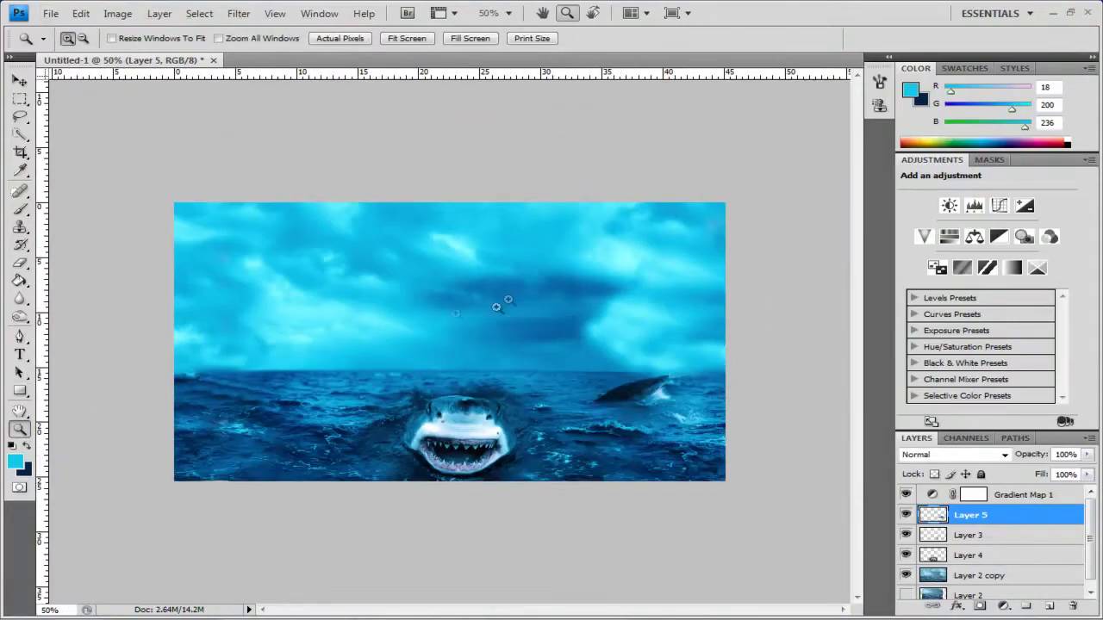
Step: Copy the underwater shark picture from the browser and paste it into the Photoshop composition as a new layer above Layer 5
{"action": "left_click", "coordinate": [564, 608]}
{"action": "left_click", "coordinate": [405, 10]}
{"action": "key", "text": "ctrl+5"}
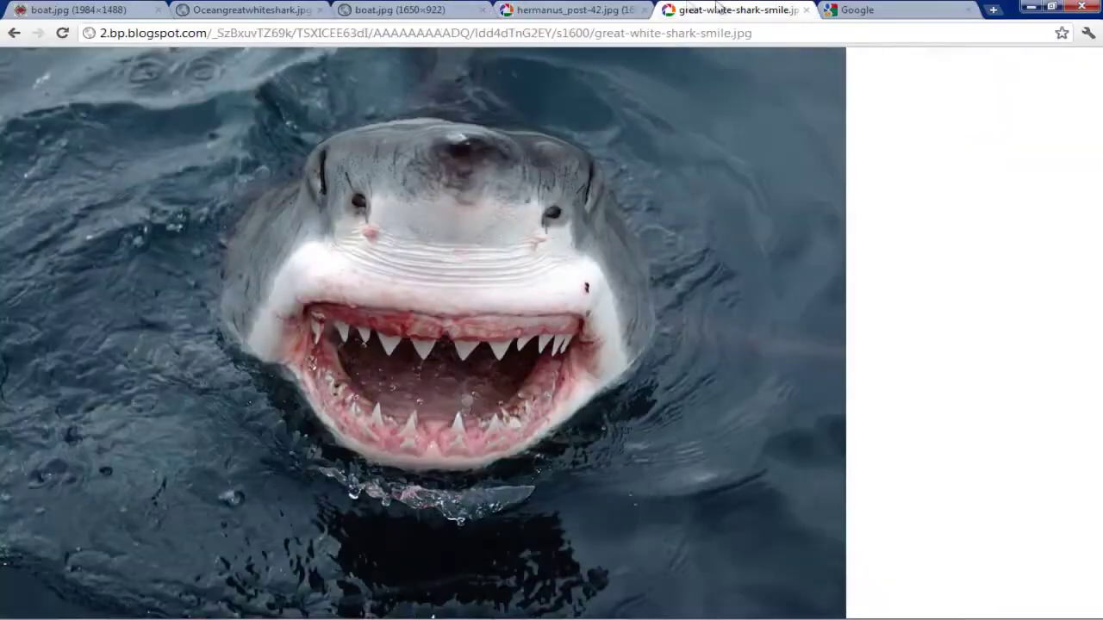
{"action": "key", "text": "ctrl+2"}
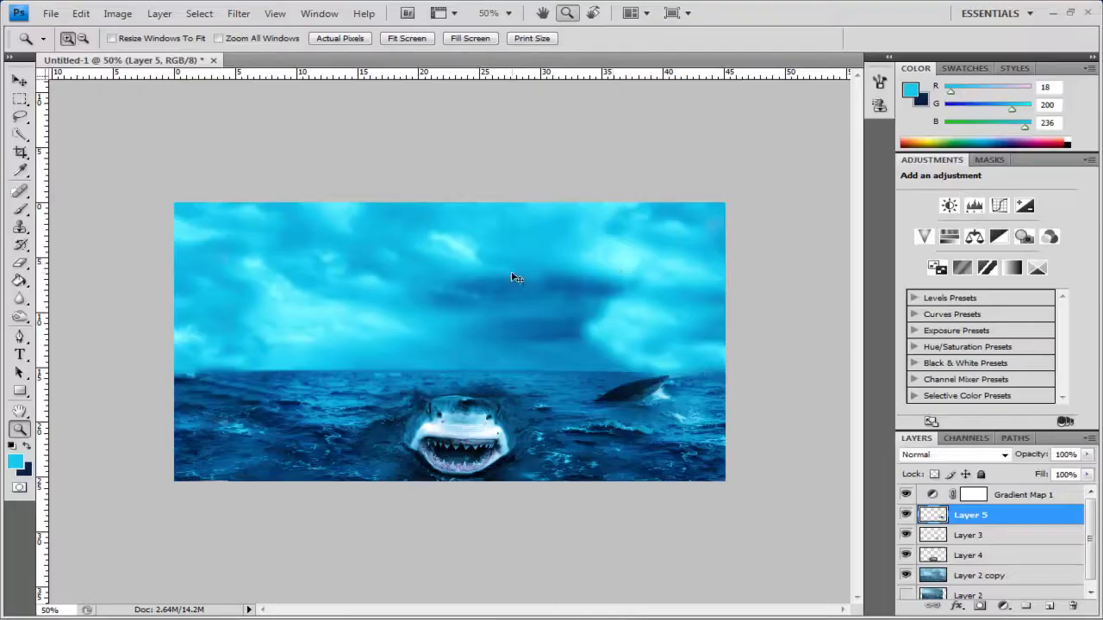
{"action": "key", "text": "ctrl+v"}
{"action": "key", "text": "v"}
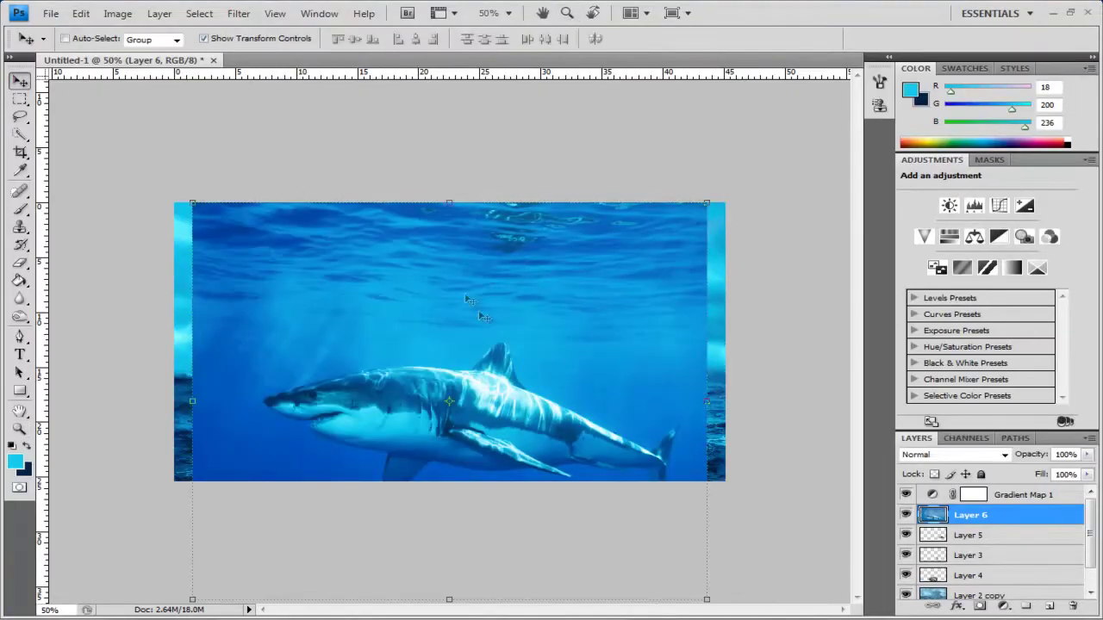
Step: Flatten the pasted shark picture vertically and set Layer 6's blending mode to Overlay
{"action": "left_click_drag", "start_coordinate": [191, 601], "coordinate": [178, 506]}
{"action": "left_click_drag", "start_coordinate": [708, 601], "coordinate": [706, 446]}
{"action": "key", "text": "Escape"}
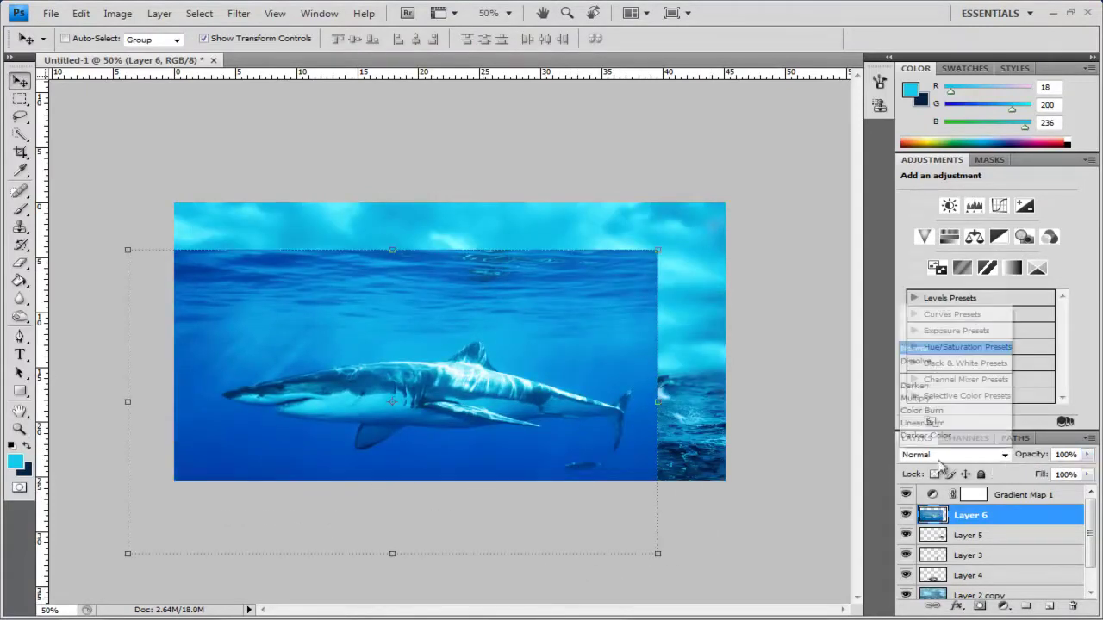
{"action": "left_click", "coordinate": [943, 455]}
{"action": "left_click", "coordinate": [935, 262]}
Step: Shrink the underwater shark picture on Layer 6 and move it into the lower-left part of the sea
{"action": "left_click_drag", "start_coordinate": [413, 379], "coordinate": [660, 465]}
{"action": "left_click_drag", "start_coordinate": [374, 336], "coordinate": [613, 477]}
{"action": "key", "text": "Return"}
{"action": "left_click_drag", "start_coordinate": [790, 577], "coordinate": [273, 476]}
{"action": "key", "text": "Return"}
{"action": "left_click_drag", "start_coordinate": [397, 447], "coordinate": [394, 421]}
{"action": "key", "text": "Return"}
{"action": "left_click_drag", "start_coordinate": [327, 445], "coordinate": [333, 453]}
Step: Distort the corners of the Layer 6 picture so the underwater shark lies in the sea left of the front shark
{"action": "scroll", "coordinate": [223, 525], "scroll_direction": "up", "scroll_amount": 2}
{"action": "left_click_drag", "start_coordinate": [207, 527], "coordinate": [344, 454]}
{"action": "left_click_drag", "start_coordinate": [101, 548], "coordinate": [97, 508]}
{"action": "left_click_drag", "start_coordinate": [720, 548], "coordinate": [607, 477]}
{"action": "left_click_drag", "start_coordinate": [597, 540], "coordinate": [560, 463]}
{"action": "key", "text": "Return"}
Step: Erase the upper-left edge of the shark picture on Layer 6 with a 45 px eraser, keeping the Overlay blending mode
{"action": "key", "text": "e"}
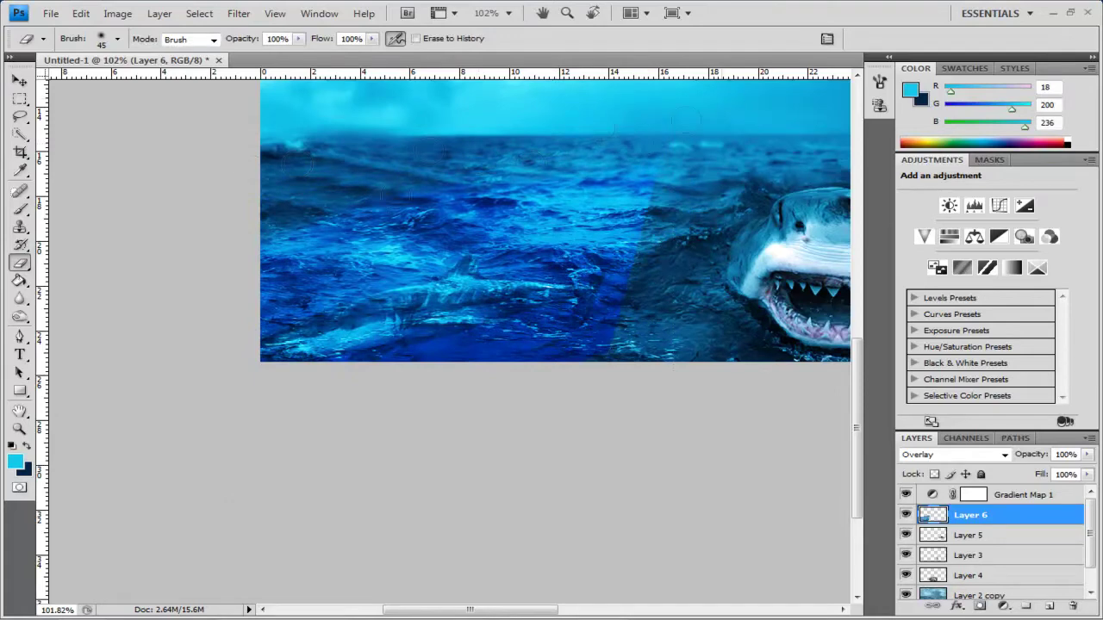
{"action": "left_click_drag", "start_coordinate": [551, 192], "coordinate": [303, 232]}
{"action": "left_click", "coordinate": [999, 455]}
{"action": "left_click", "coordinate": [951, 196]}
{"action": "scroll", "coordinate": [941, 457], "scroll_direction": "down", "scroll_amount": 4}
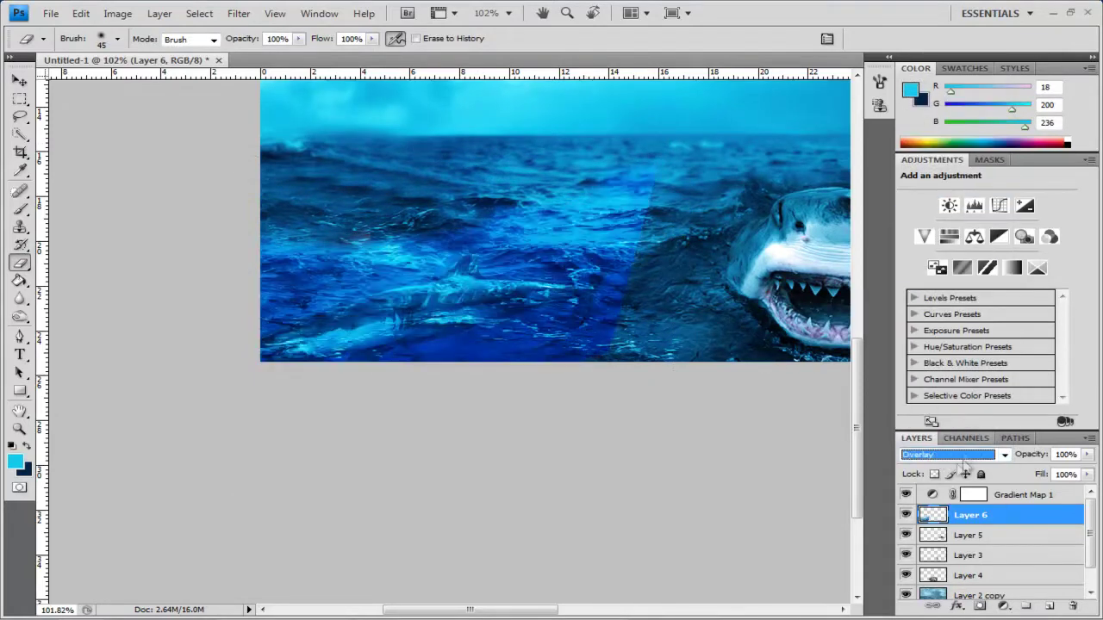
Step: Set Layer 6's hue to about -17 with reduced saturation using Hue/Saturation, and lower the layer's opacity to 71%
{"action": "key", "text": "ctrl+u"}
{"action": "left_click_drag", "start_coordinate": [867, 270], "coordinate": [855, 270]}
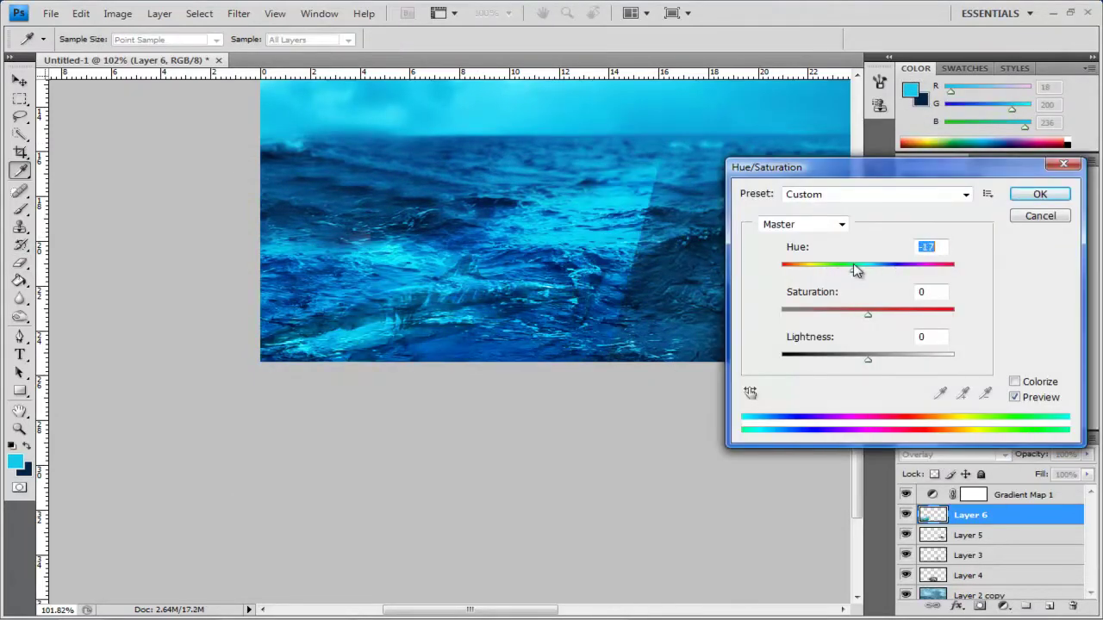
{"action": "left_click_drag", "start_coordinate": [893, 322], "coordinate": [815, 315]}
{"action": "key", "text": "Return"}
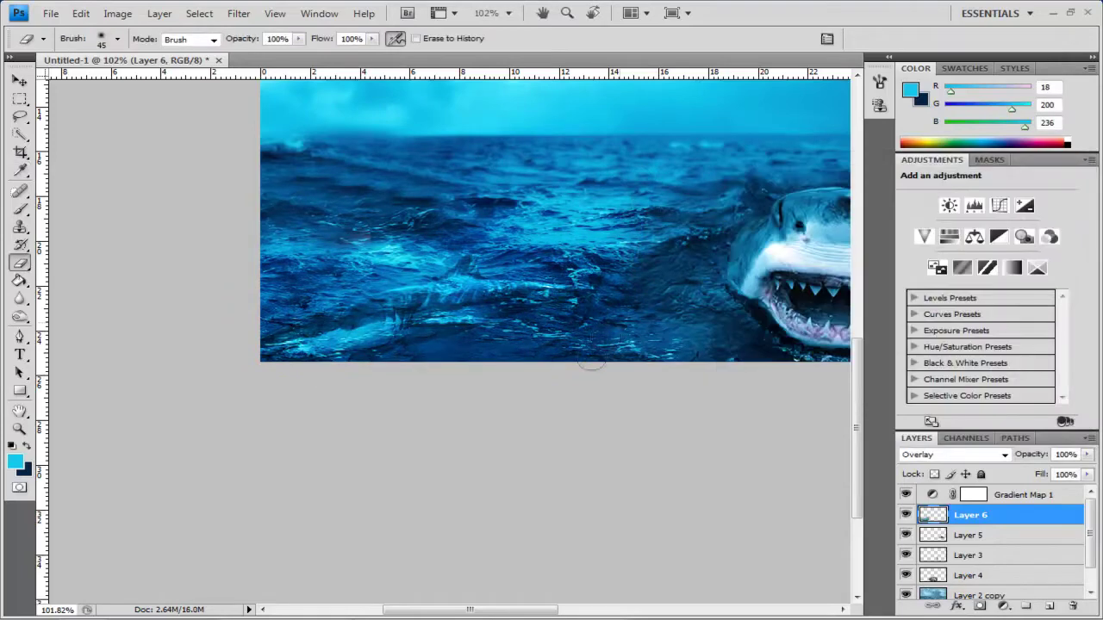
{"action": "key", "text": "ctrl+0"}
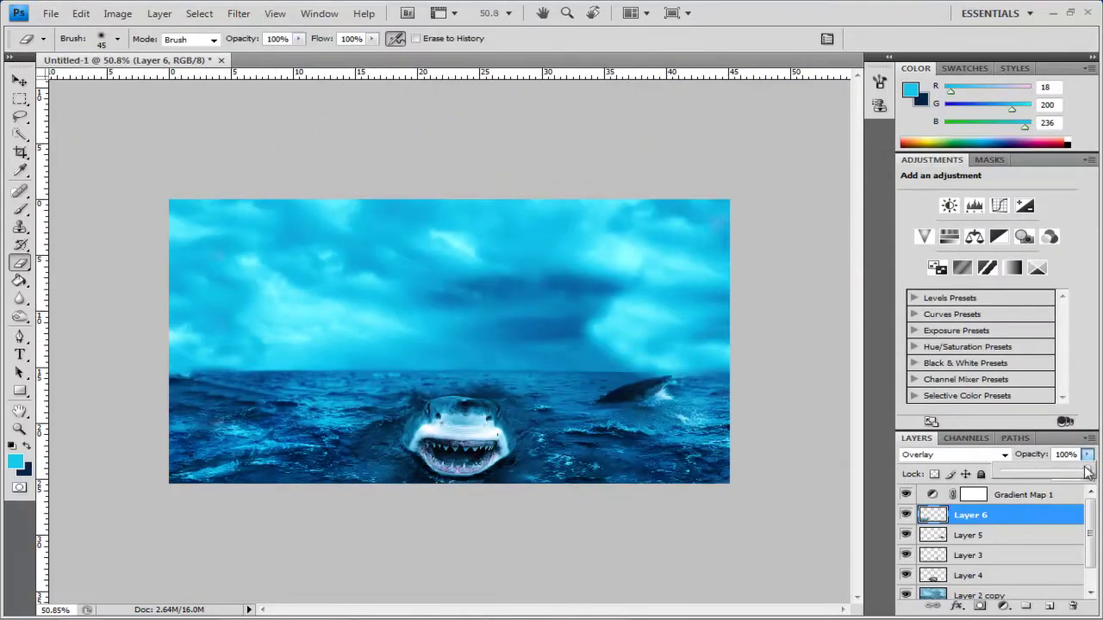
{"action": "left_click_drag", "start_coordinate": [1088, 455], "coordinate": [1042, 481]}
Step: Paste the boat picture as a new layer and scale it down onto the horizon at the left side of the sea
{"action": "key", "text": "m"}
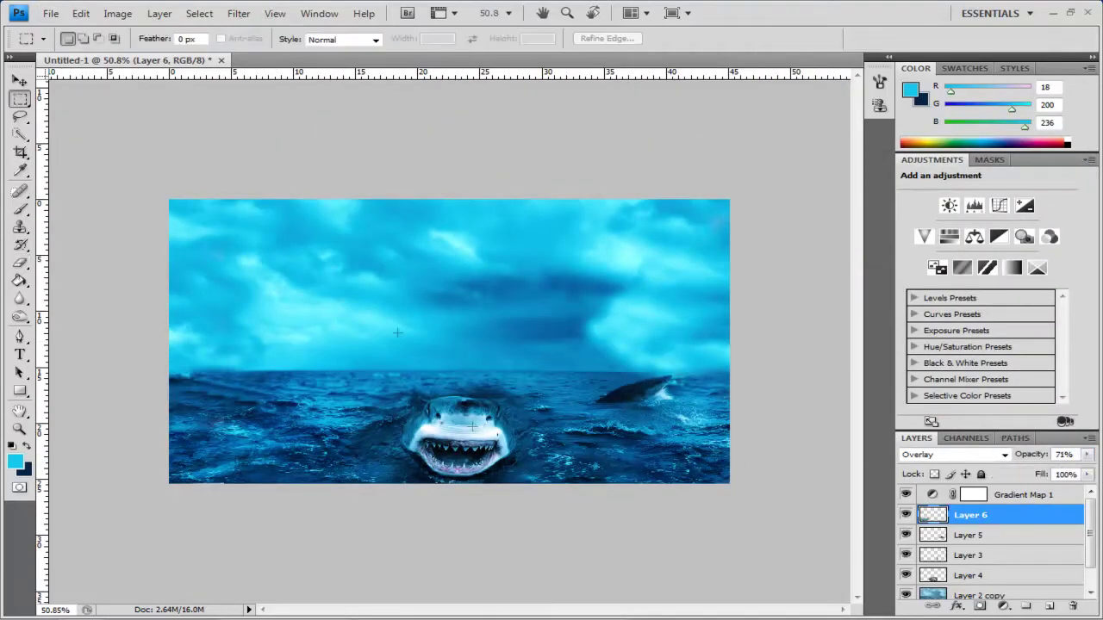
{"action": "key", "text": "ctrl+v"}
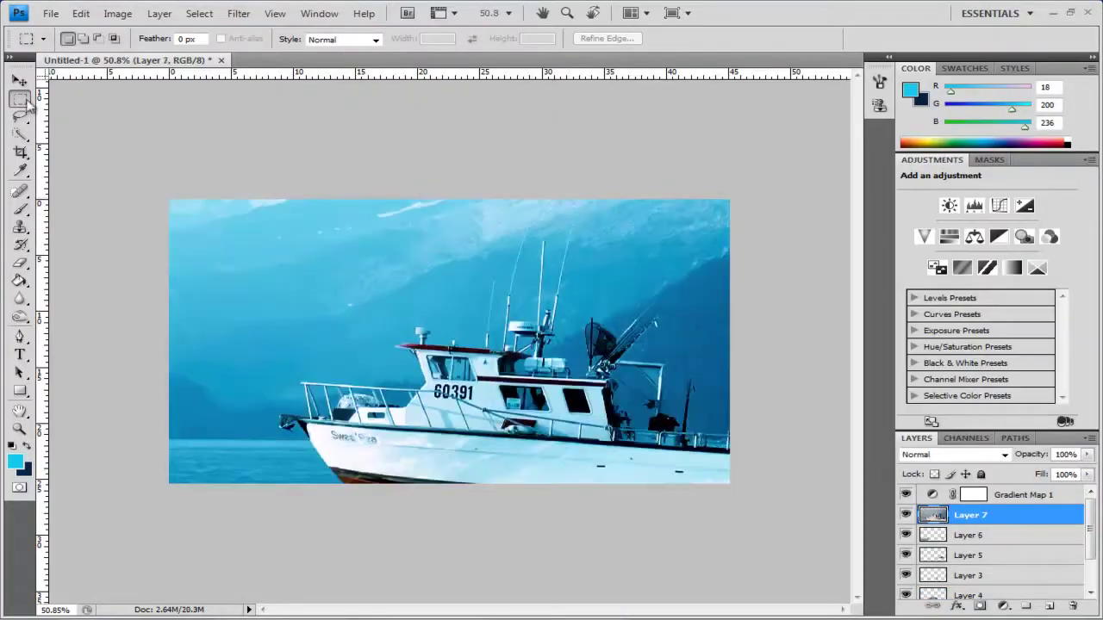
{"action": "key", "text": "v"}
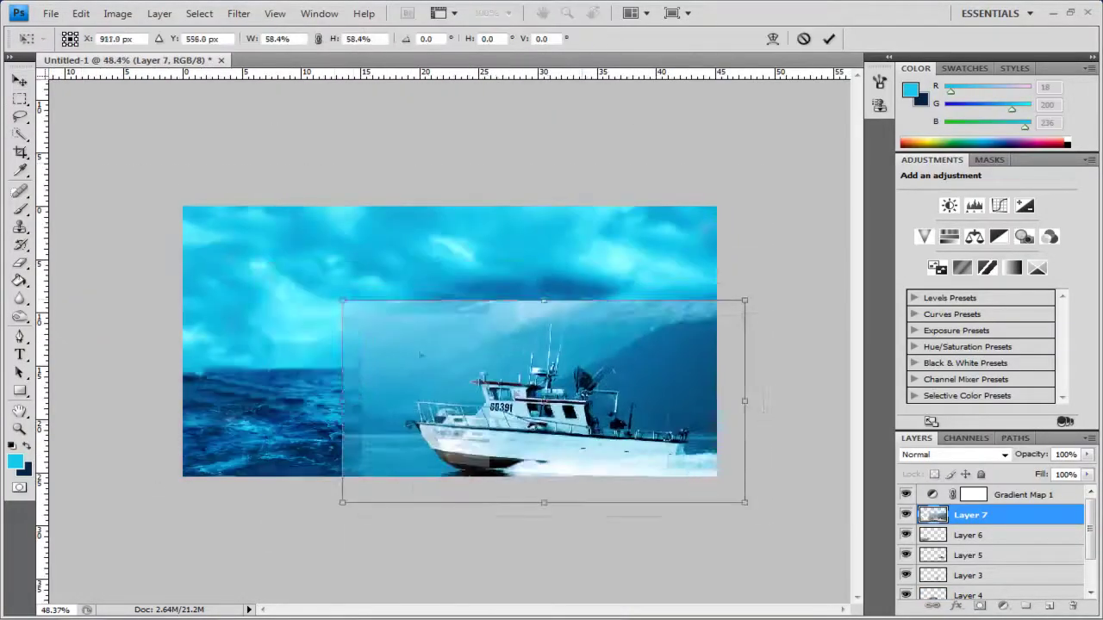
{"action": "left_click_drag", "start_coordinate": [82, 168], "coordinate": [231, 274]}
{"action": "left_click_drag", "start_coordinate": [343, 330], "coordinate": [313, 330]}
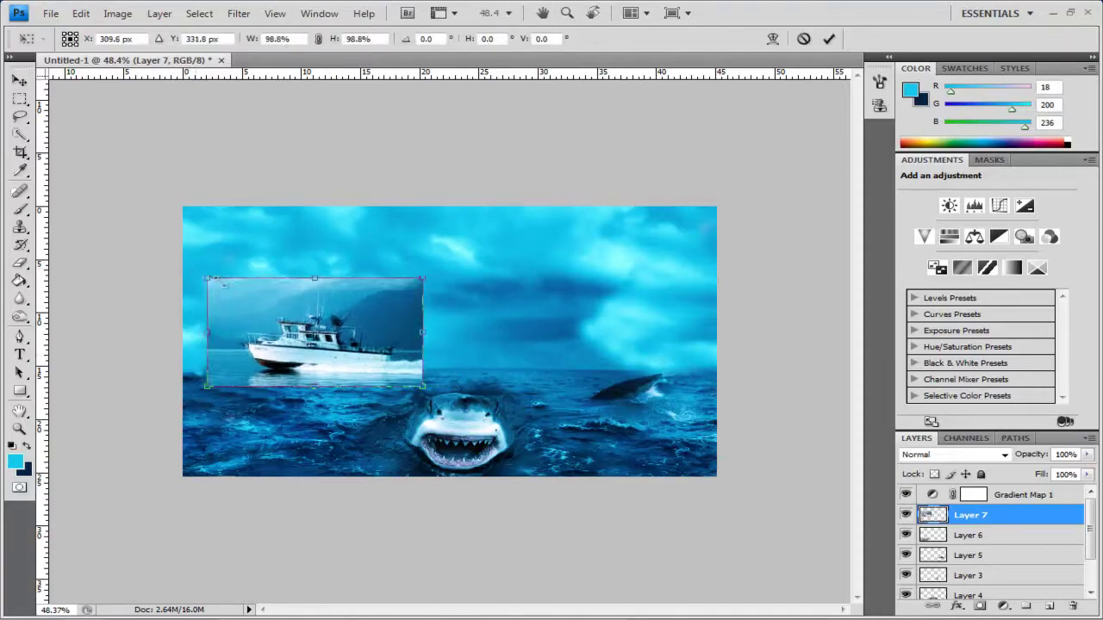
{"action": "left_click_drag", "start_coordinate": [209, 278], "coordinate": [283, 307]}
{"action": "left_click_drag", "start_coordinate": [350, 351], "coordinate": [274, 352]}
{"action": "key", "text": "Return"}
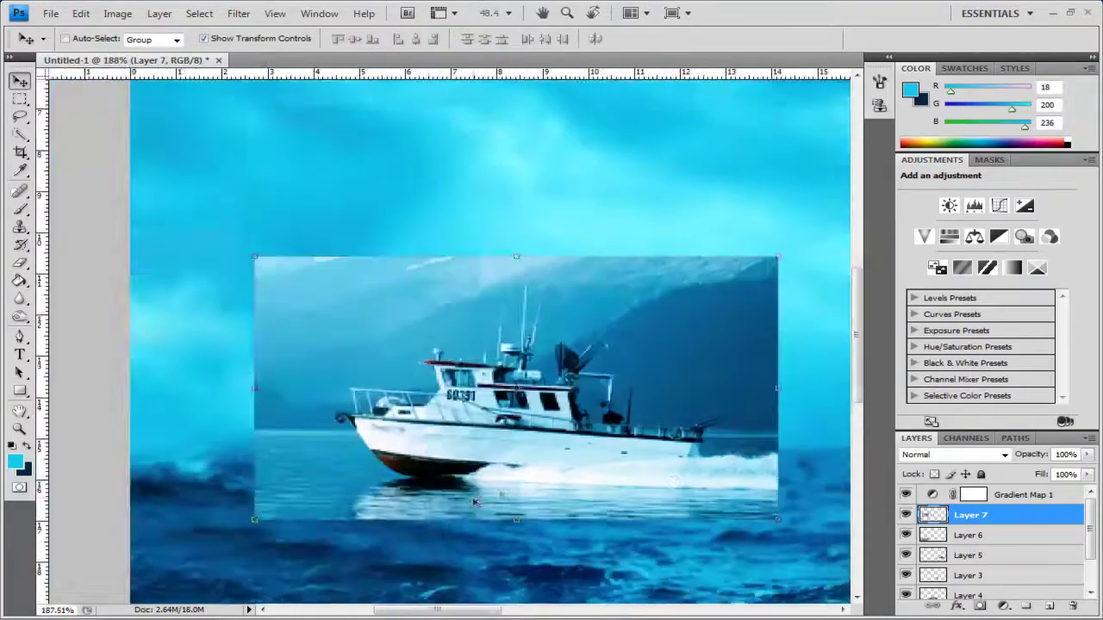
Step: Outline the boat, its wake and its reflection on Layer 7 with a closed Pen tool path
{"action": "scroll", "coordinate": [475, 502], "scroll_direction": "up", "scroll_amount": 3}
{"action": "key", "text": "p"}
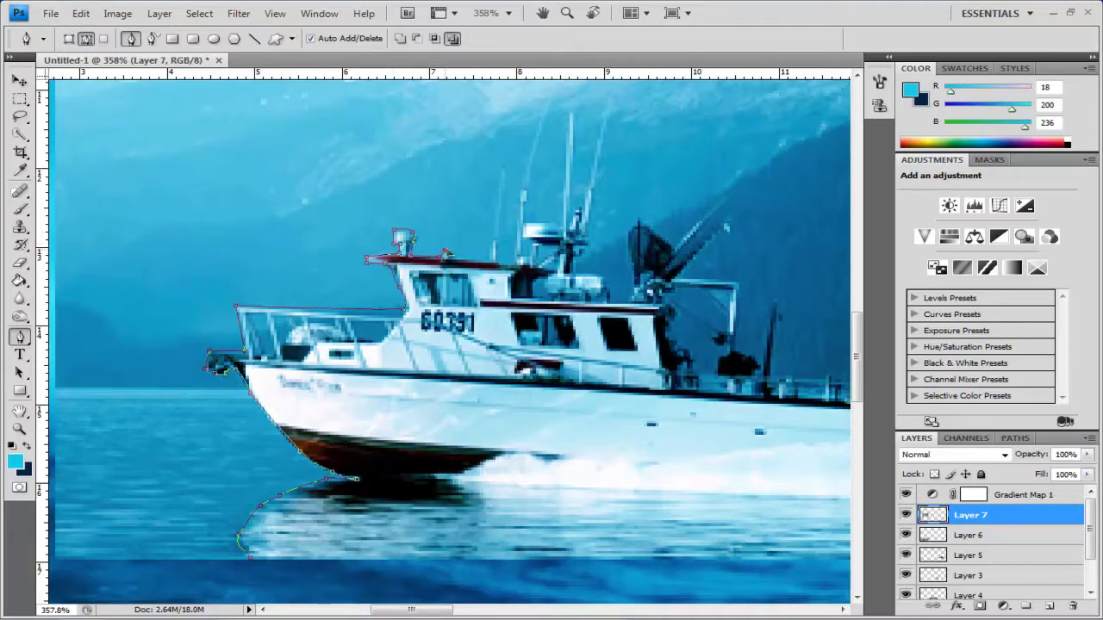
{"action": "left_click_drag", "start_coordinate": [506, 190], "coordinate": [390, 296]}
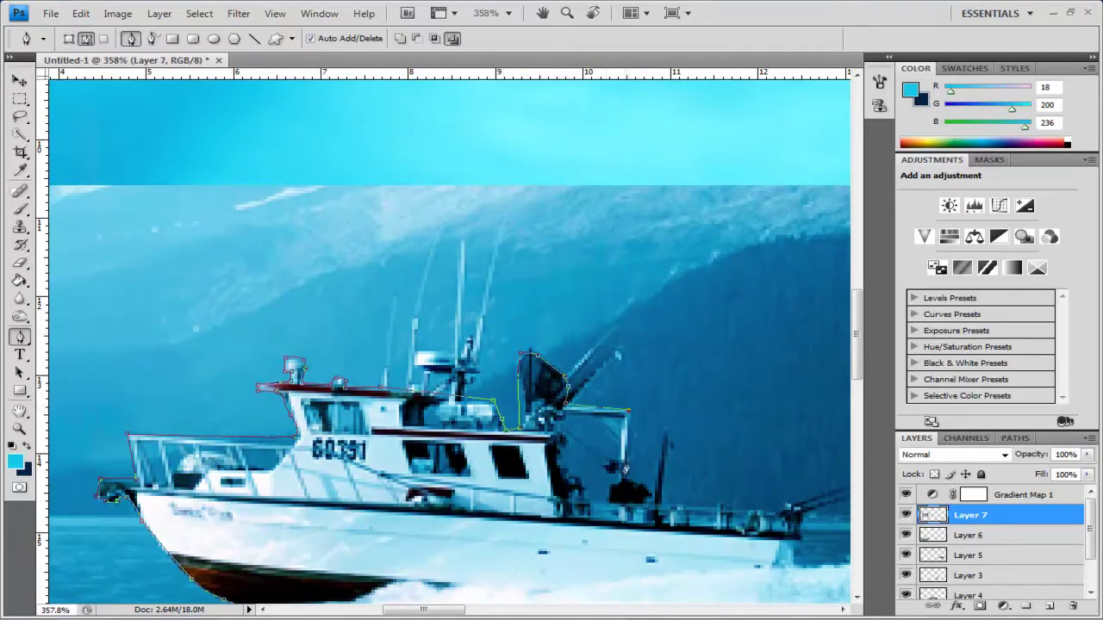
{"action": "left_click_drag", "start_coordinate": [650, 493], "coordinate": [604, 401]}
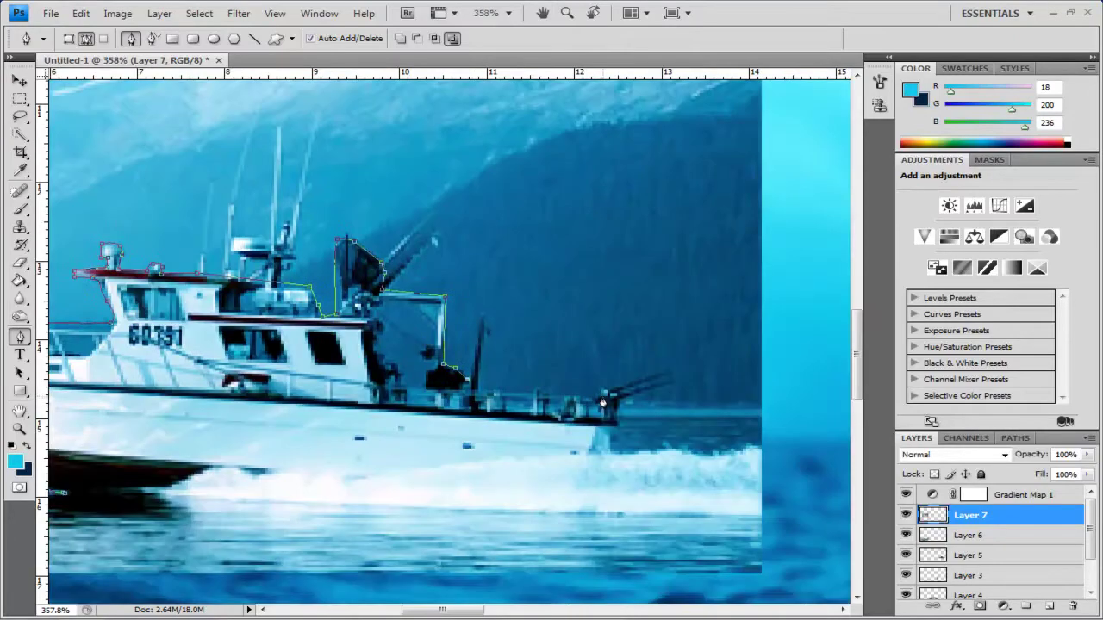
{"action": "left_click", "coordinate": [769, 445]}
{"action": "scroll", "coordinate": [767, 422], "scroll_direction": "down", "scroll_amount": 5}
{"action": "left_click", "coordinate": [778, 461]}
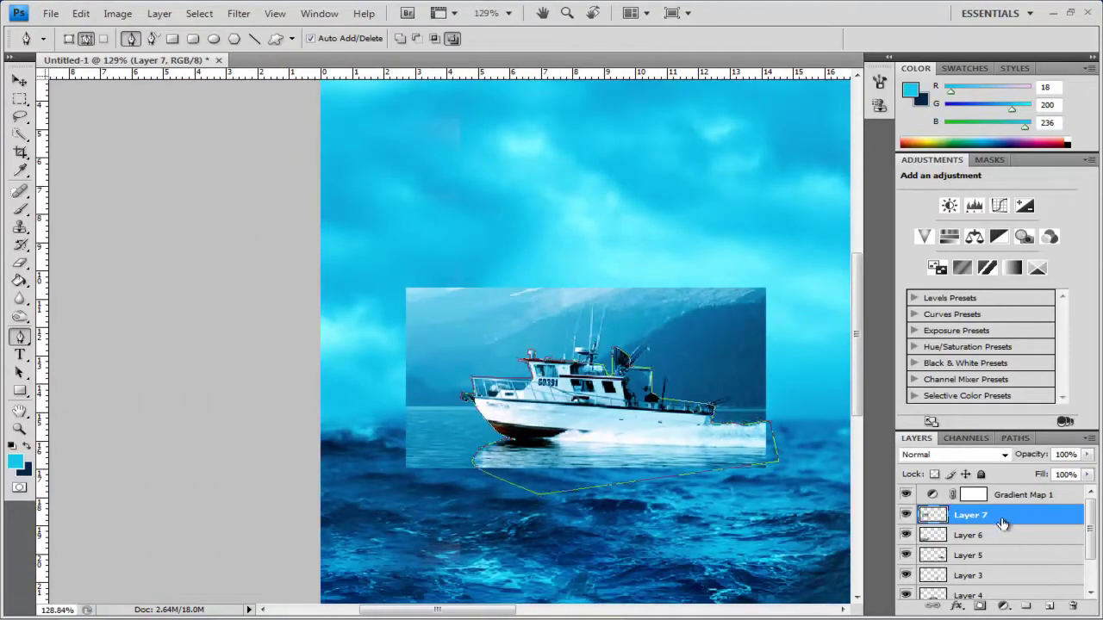
Step: Convert the boat's work path to a selection and duplicate Layer 7
{"action": "left_click", "coordinate": [1015, 438]}
{"action": "right_click", "coordinate": [988, 457]}
{"action": "left_click", "coordinate": [921, 505]}
{"action": "key", "text": "Return"}
{"action": "left_click", "coordinate": [917, 438]}
Step: Invert the selection, delete the boat's surroundings on Layer 7 copy and hide the original Layer 7
{"action": "key", "text": "ctrl+shift+i"}
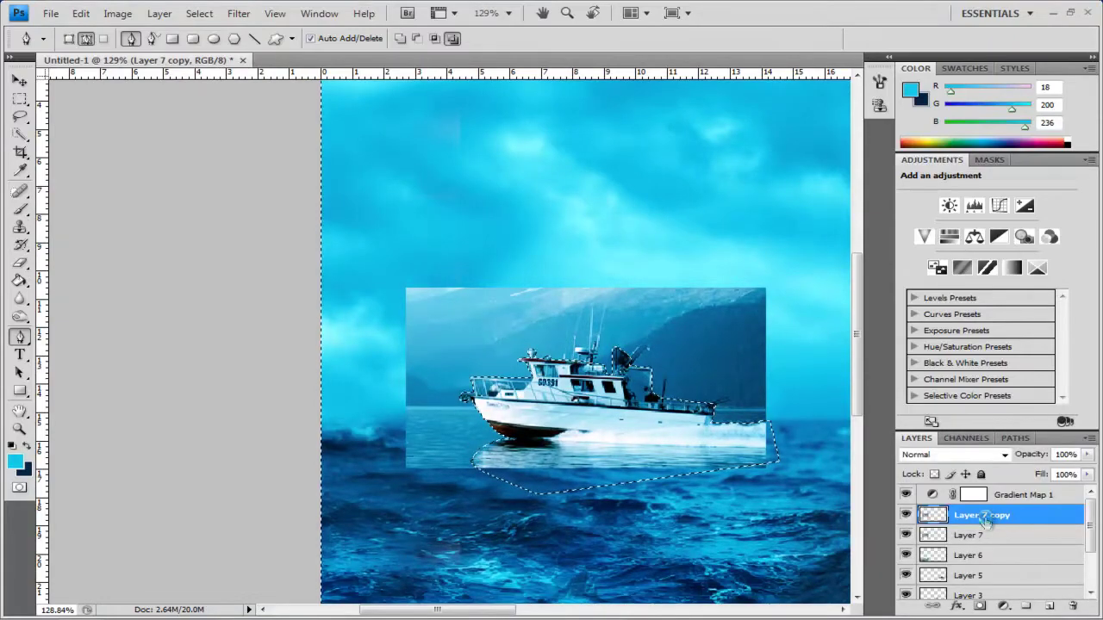
{"action": "key", "text": "Delete"}
{"action": "left_click", "coordinate": [907, 538]}
{"action": "key", "text": "m"}
{"action": "key", "text": "ctrl+d"}
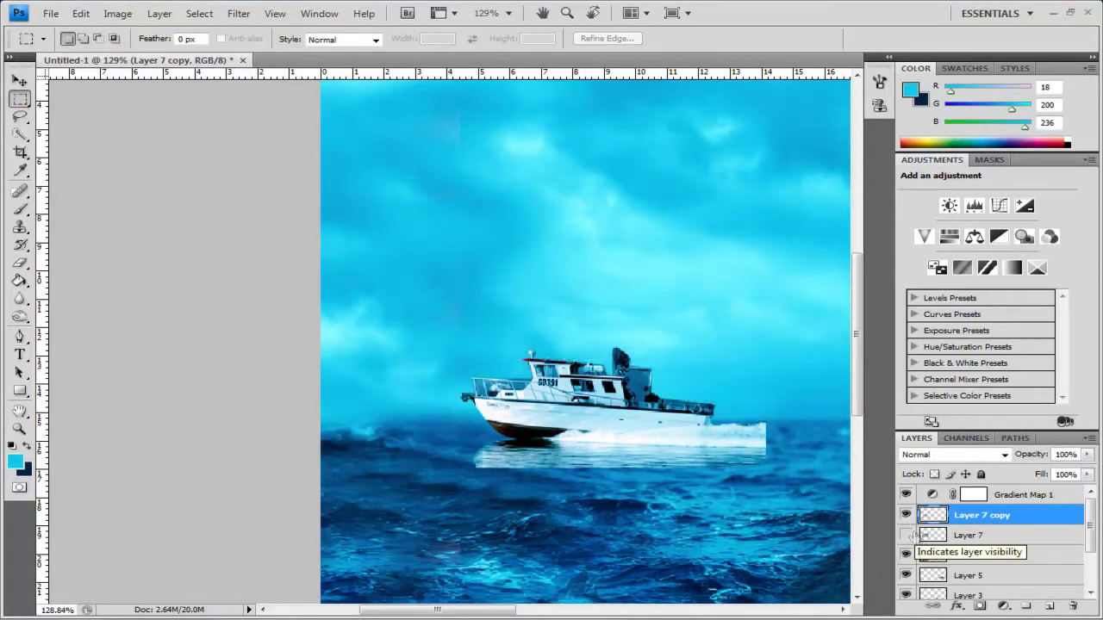
Step: Outline the background showing through the bow railing, the rear frame and above the stern railing with Pen tool paths
{"action": "scroll", "coordinate": [497, 394], "scroll_direction": "up", "scroll_amount": 8}
{"action": "key", "text": "p"}
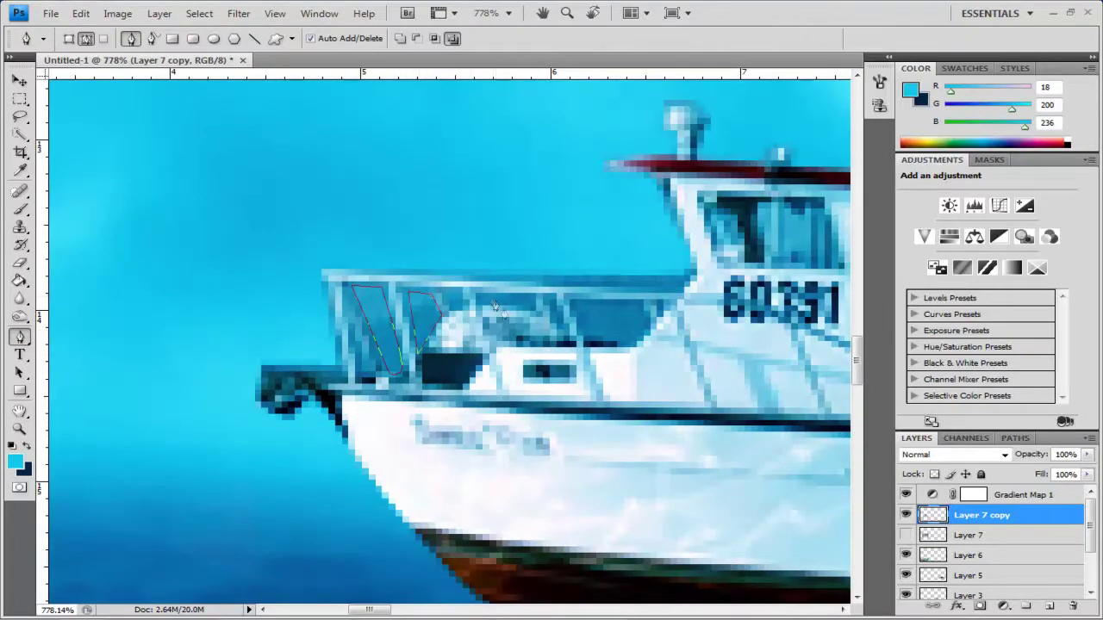
{"action": "scroll", "coordinate": [494, 304], "scroll_direction": "down", "scroll_amount": 3}
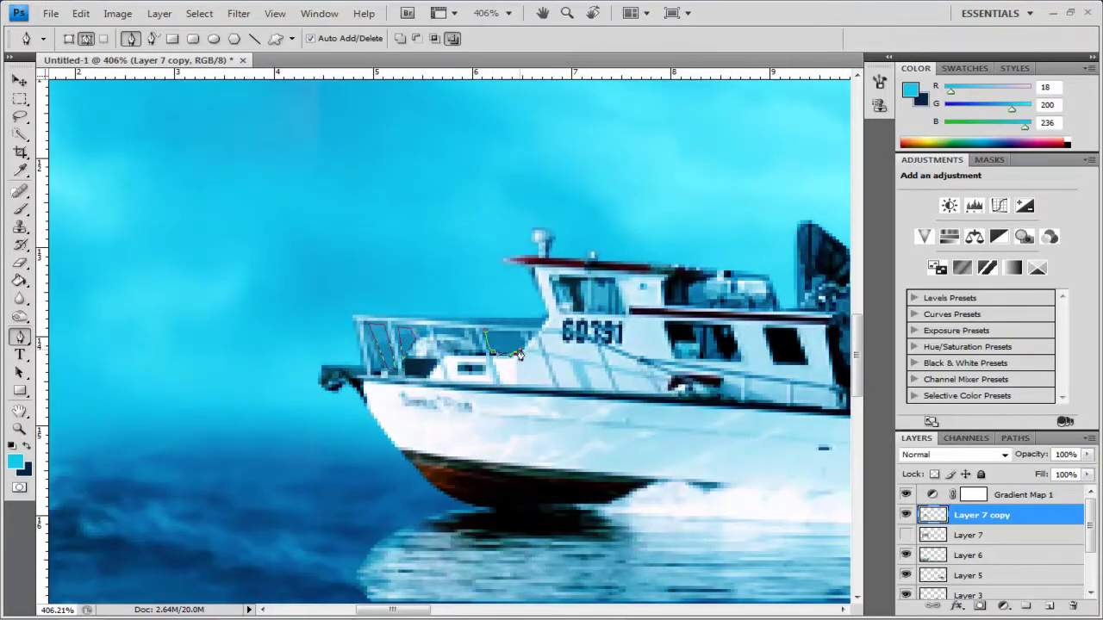
{"action": "left_click_drag", "start_coordinate": [840, 390], "coordinate": [479, 409]}
{"action": "left_click", "coordinate": [491, 410]}
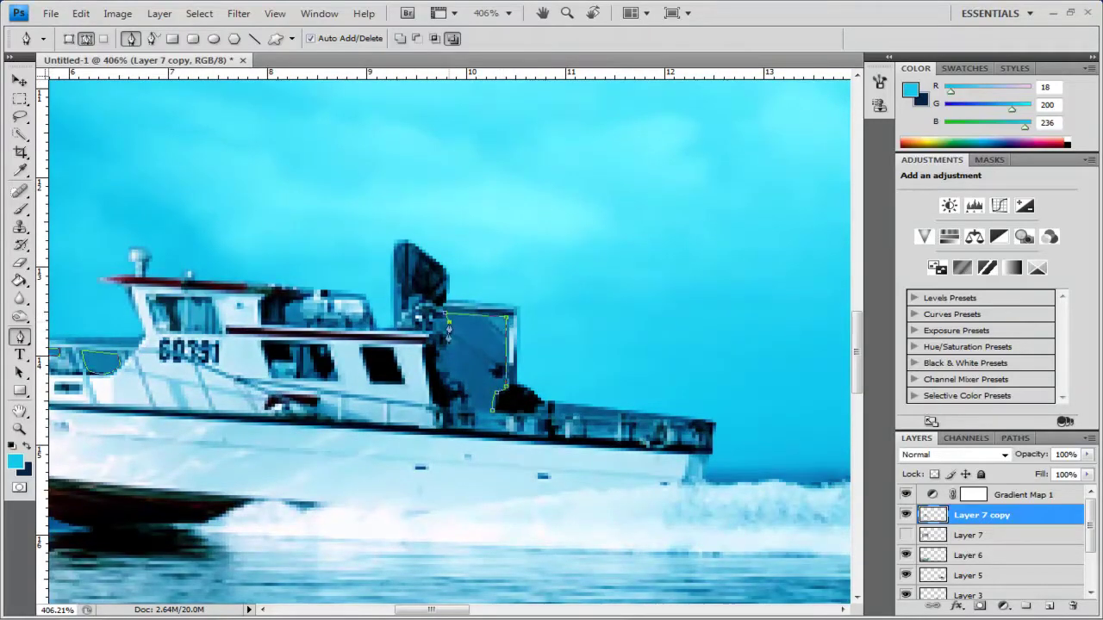
{"action": "left_click_drag", "start_coordinate": [493, 418], "coordinate": [403, 411]}
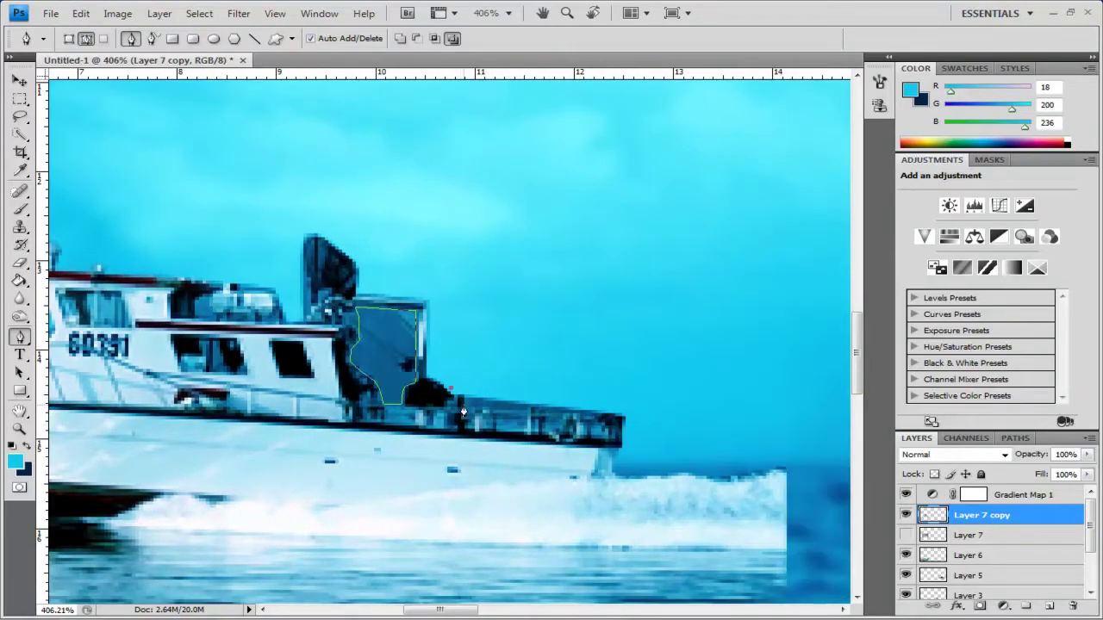
{"action": "left_click", "coordinate": [450, 404]}
Step: Convert the railing and frame paths to a selection and delete those background areas from Layer 7 copy
{"action": "left_click", "coordinate": [1014, 439]}
{"action": "right_click", "coordinate": [1003, 454]}
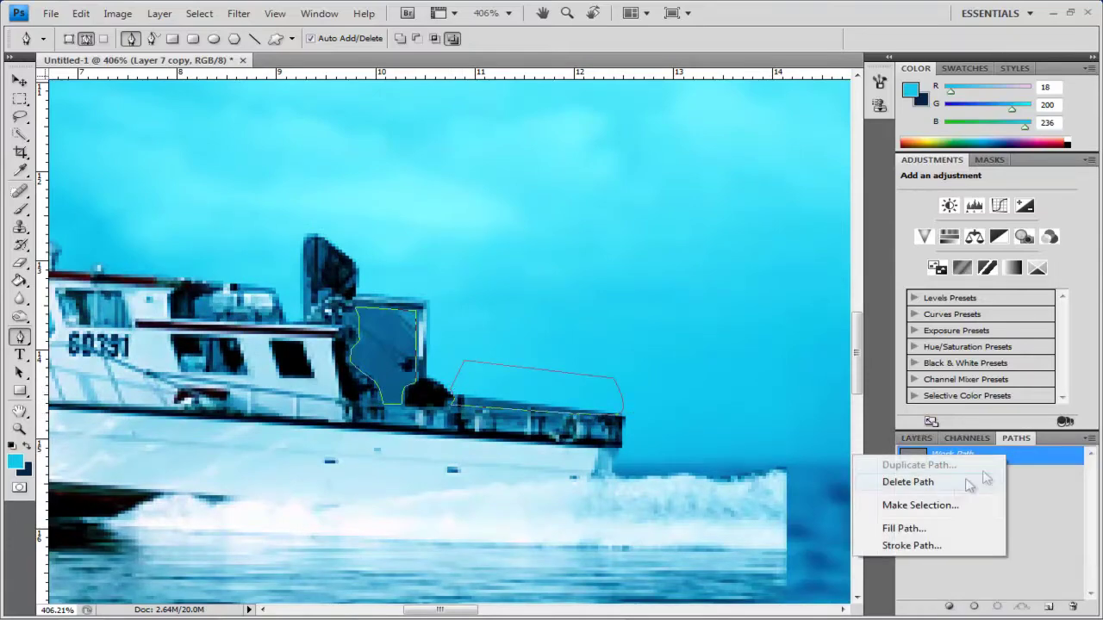
{"action": "left_click", "coordinate": [918, 505]}
{"action": "key", "text": "Return"}
{"action": "left_click", "coordinate": [918, 439]}
{"action": "key", "text": "Delete"}
{"action": "key", "text": "m"}
{"action": "left_click_drag", "start_coordinate": [224, 212], "coordinate": [566, 268]}
{"action": "key", "text": "ctrl+d"}
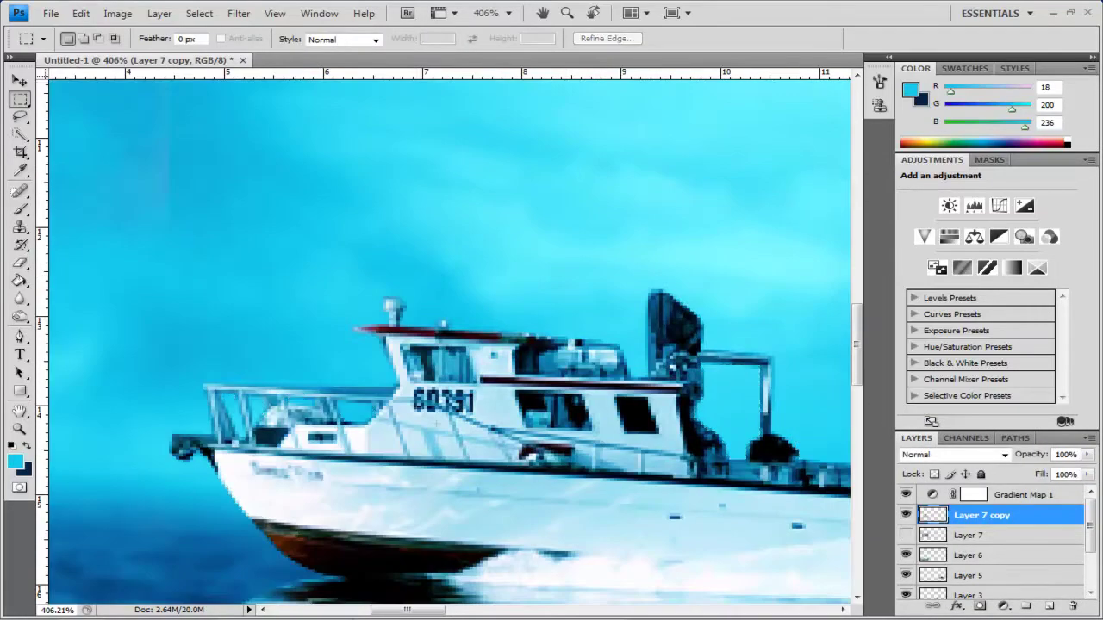
Step: Show the original Layer 7 again and reduce its opacity to 70%
{"action": "scroll", "coordinate": [403, 379], "scroll_direction": "down", "scroll_amount": 3}
{"action": "left_click_drag", "start_coordinate": [403, 379], "coordinate": [328, 366]}
{"action": "left_click", "coordinate": [907, 536]}
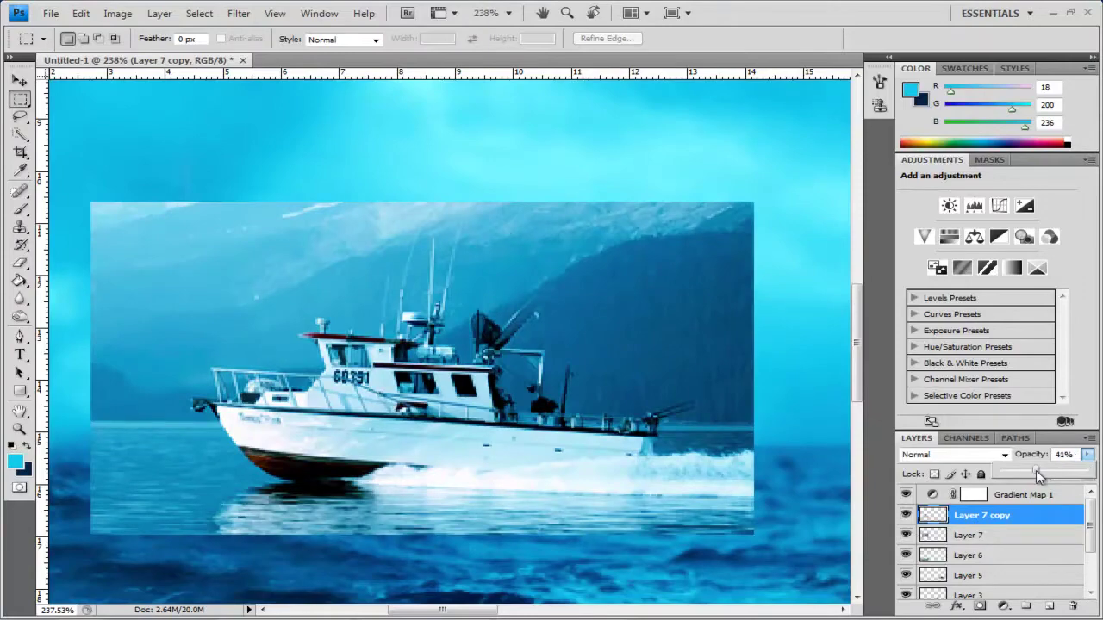
{"action": "left_click", "coordinate": [974, 535]}
{"action": "left_click", "coordinate": [1087, 454]}
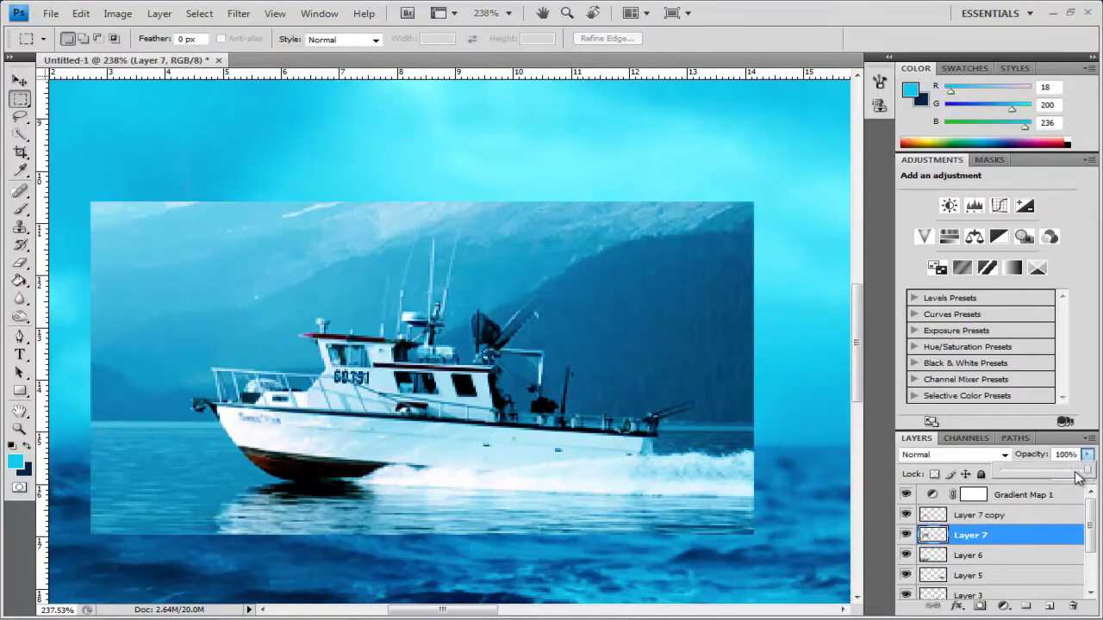
{"action": "left_click_drag", "start_coordinate": [1087, 470], "coordinate": [1060, 472]}
Step: Set the colours to a white foreground and black background and choose a tip for the Brush tool
{"action": "scroll", "coordinate": [405, 310], "scroll_direction": "up", "scroll_amount": 5}
{"action": "left_click_drag", "start_coordinate": [456, 379], "coordinate": [456, 295]}
{"action": "left_click", "coordinate": [25, 342]}
{"action": "left_click", "coordinate": [20, 209]}
{"action": "left_click", "coordinate": [12, 446]}
{"action": "left_click", "coordinate": [27, 447]}
{"action": "right_click", "coordinate": [345, 257]}
{"action": "double_click", "coordinate": [463, 371]}
{"action": "key", "text": "p"}
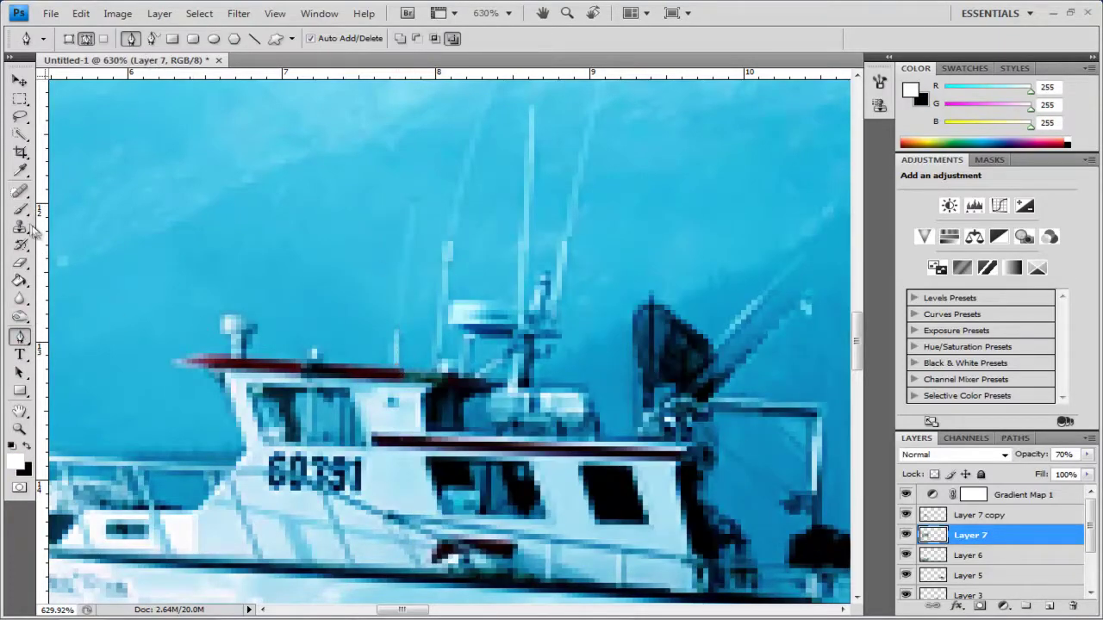
Step: Lower Layer 7's opacity to 60% and try to select a thin cabin antenna with an 11 px Quick Selection brush
{"action": "left_click_drag", "start_coordinate": [1087, 470], "coordinate": [1055, 468]}
{"action": "scroll", "coordinate": [441, 368], "scroll_direction": "up", "scroll_amount": 2}
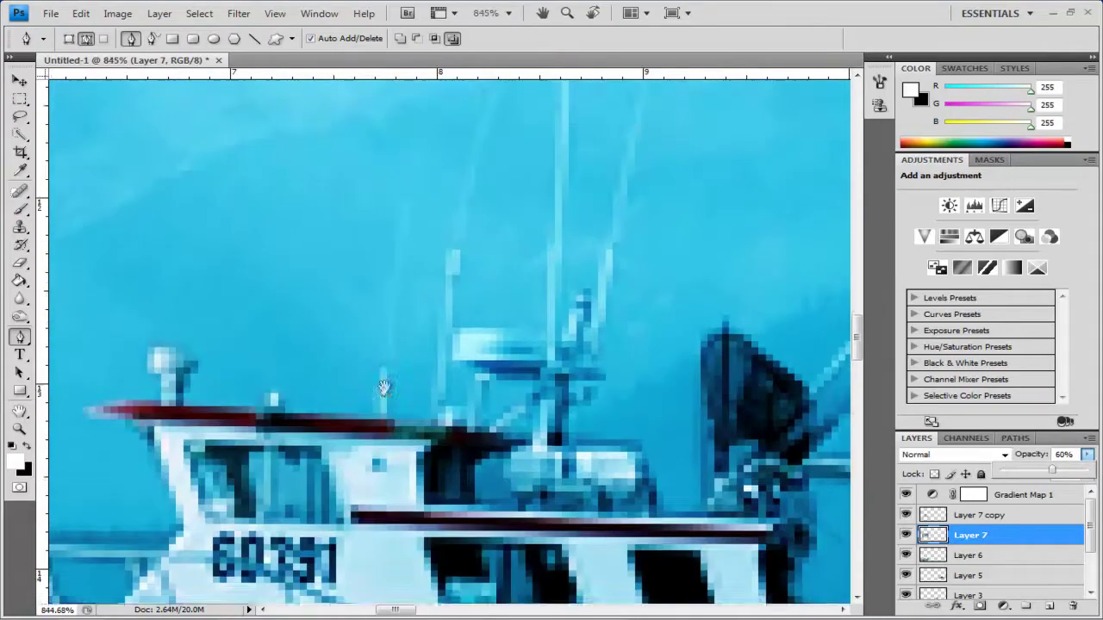
{"action": "left_click", "coordinate": [22, 140]}
{"action": "right_click", "coordinate": [399, 253]}
{"action": "right_click", "coordinate": [379, 226]}
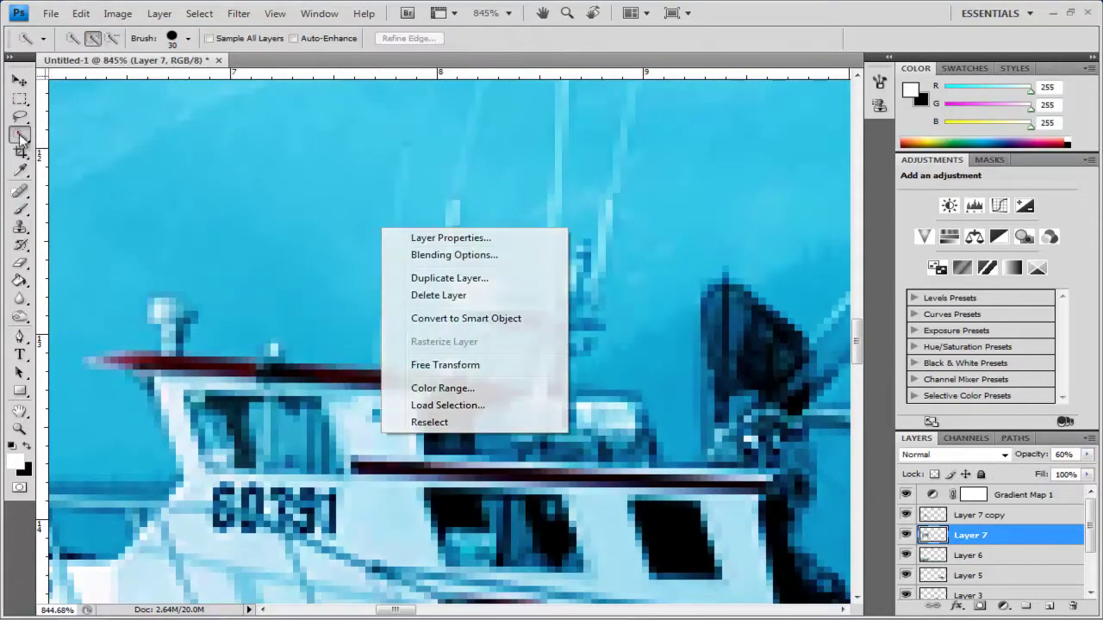
{"action": "left_click", "coordinate": [188, 37]}
{"action": "left_click_drag", "start_coordinate": [131, 95], "coordinate": [116, 93]}
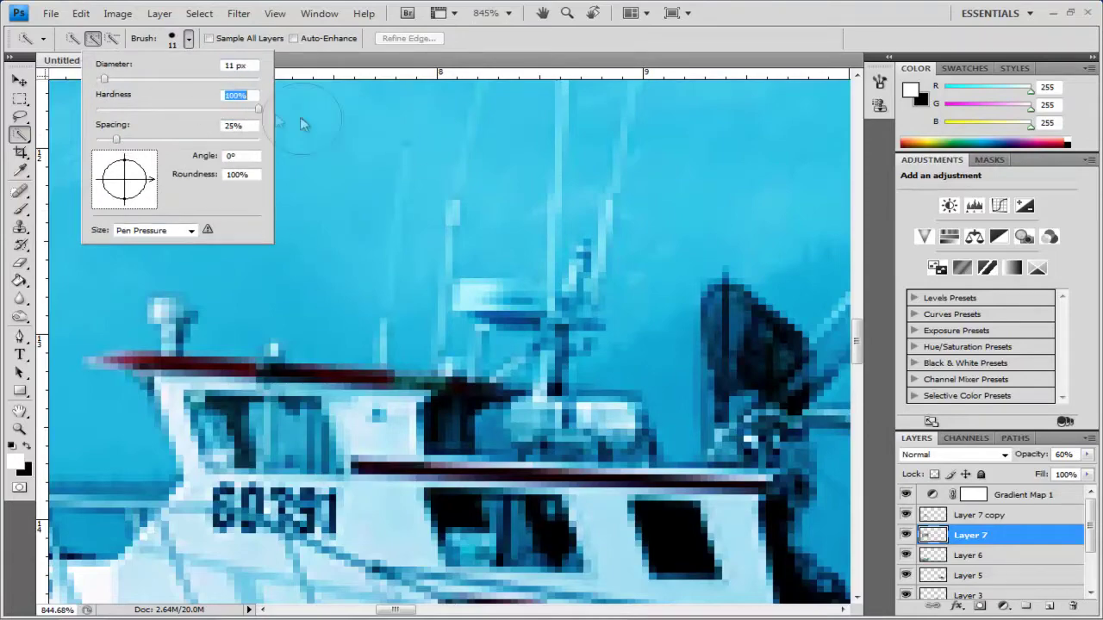
{"action": "left_click_drag", "start_coordinate": [414, 173], "coordinate": [401, 227]}
{"action": "scroll", "coordinate": [587, 335], "scroll_direction": "down", "scroll_amount": 7}
{"action": "key", "text": "ctrl+d"}
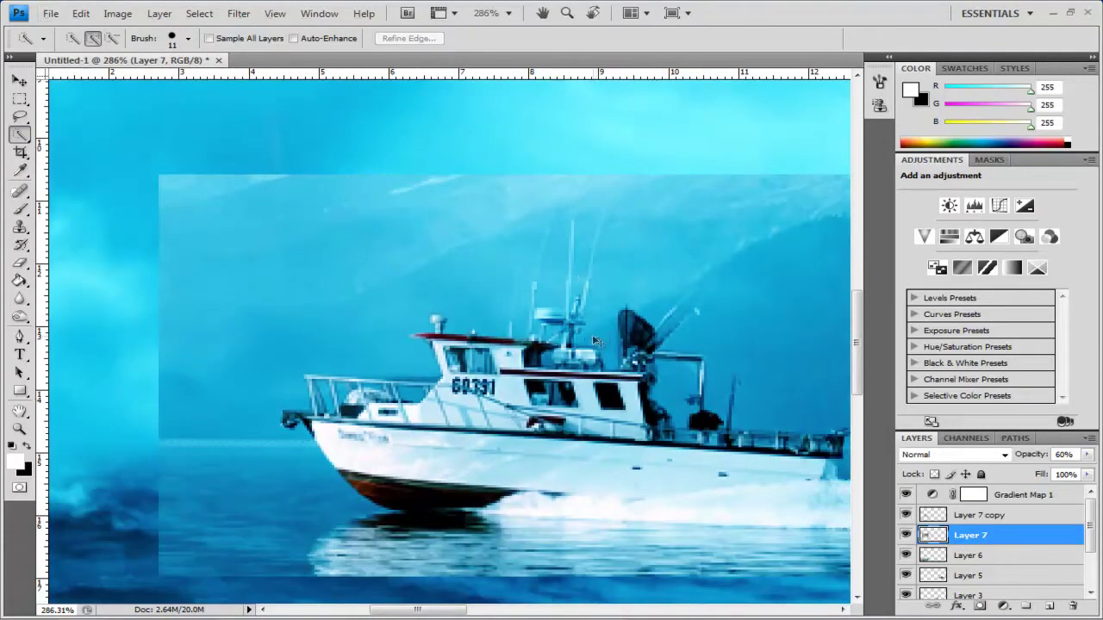
Step: Erase the Layer 7 background around the cabin antennas with a 5 px soft Eraser and set the layer's opacity to 100%
{"action": "scroll", "coordinate": [600, 318], "scroll_direction": "up", "scroll_amount": 5}
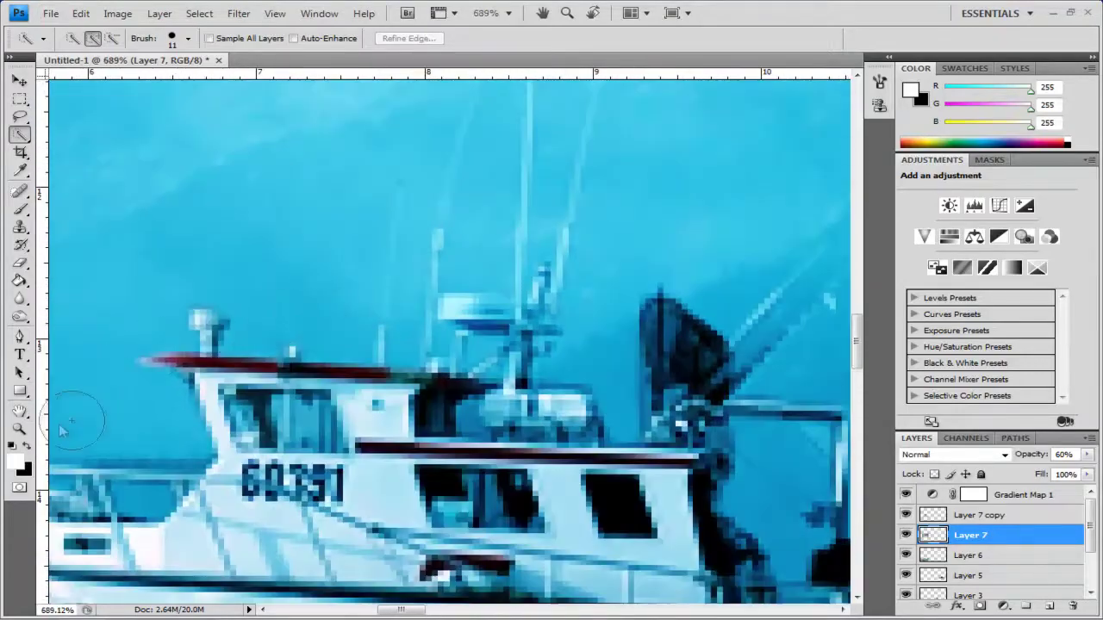
{"action": "key", "text": "e"}
{"action": "right_click", "coordinate": [312, 297]}
{"action": "double_click", "coordinate": [517, 392]}
{"action": "mouse_move", "coordinate": [359, 327]}
{"action": "left_mouse_down"}
{"action": "mouse_move", "coordinate": [378, 193]}
{"action": "mouse_move", "coordinate": [414, 176]}
{"action": "mouse_move", "coordinate": [403, 319]}
{"action": "left_mouse_up"}
{"action": "mouse_move", "coordinate": [476, 152]}
{"action": "left_mouse_down"}
{"action": "mouse_move", "coordinate": [442, 376]}
{"action": "mouse_move", "coordinate": [386, 245]}
{"action": "mouse_move", "coordinate": [424, 144]}
{"action": "mouse_move", "coordinate": [450, 182]}
{"action": "mouse_move", "coordinate": [413, 320]}
{"action": "left_mouse_up"}
{"action": "left_click_drag", "start_coordinate": [452, 355], "coordinate": [467, 160]}
{"action": "left_click_drag", "start_coordinate": [467, 159], "coordinate": [447, 281]}
{"action": "mouse_move", "coordinate": [505, 191]}
{"action": "left_mouse_down"}
{"action": "mouse_move", "coordinate": [492, 321]}
{"action": "mouse_move", "coordinate": [514, 165]}
{"action": "mouse_move", "coordinate": [551, 125]}
{"action": "mouse_move", "coordinate": [519, 221]}
{"action": "mouse_move", "coordinate": [578, 106]}
{"action": "mouse_move", "coordinate": [517, 454]}
{"action": "mouse_move", "coordinate": [575, 502]}
{"action": "mouse_move", "coordinate": [572, 341]}
{"action": "left_mouse_up"}
{"action": "left_click_drag", "start_coordinate": [371, 269], "coordinate": [409, 109]}
{"action": "left_click_drag", "start_coordinate": [1055, 471], "coordinate": [1092, 472]}
{"action": "left_click_drag", "start_coordinate": [591, 259], "coordinate": [611, 269]}
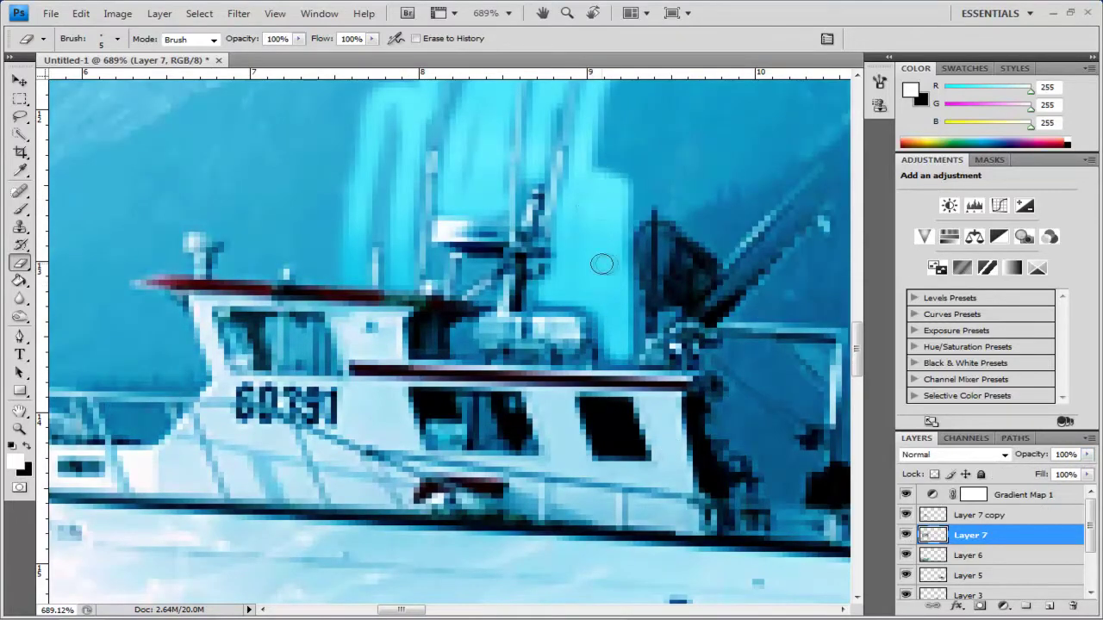
{"action": "key", "text": "w"}
{"action": "mouse_move", "coordinate": [473, 220]}
{"action": "left_mouse_down"}
{"action": "mouse_move", "coordinate": [450, 136]}
{"action": "mouse_move", "coordinate": [371, 250]}
{"action": "mouse_move", "coordinate": [505, 118]}
{"action": "left_mouse_up"}
{"action": "key", "text": "m"}
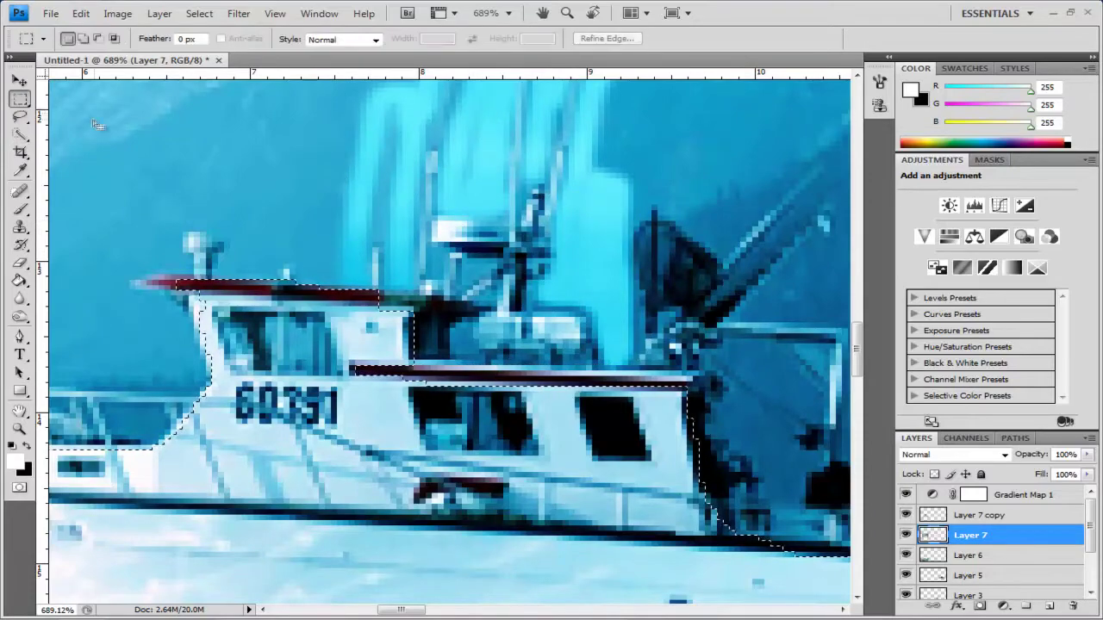
{"action": "key", "text": "ctrl+d"}
{"action": "scroll", "coordinate": [450, 222], "scroll_direction": "down", "scroll_amount": 5}
{"action": "left_click_drag", "start_coordinate": [394, 102], "coordinate": [560, 340]}
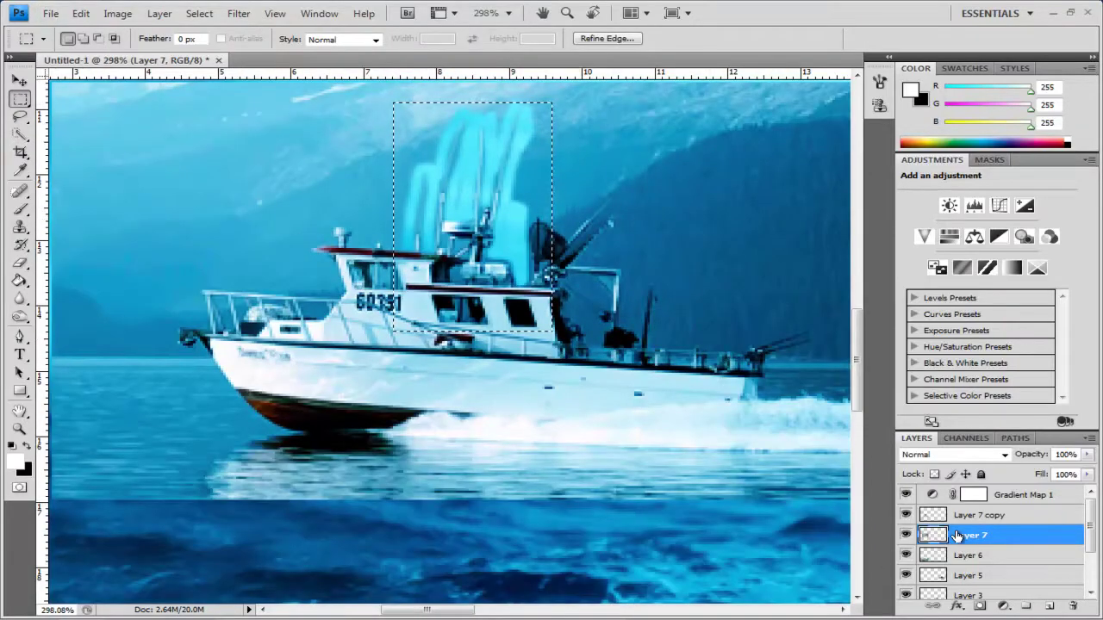
{"action": "key", "text": "ctrl+d"}
{"action": "scroll", "coordinate": [468, 219], "scroll_direction": "up", "scroll_amount": 2}
{"action": "key", "text": "e"}
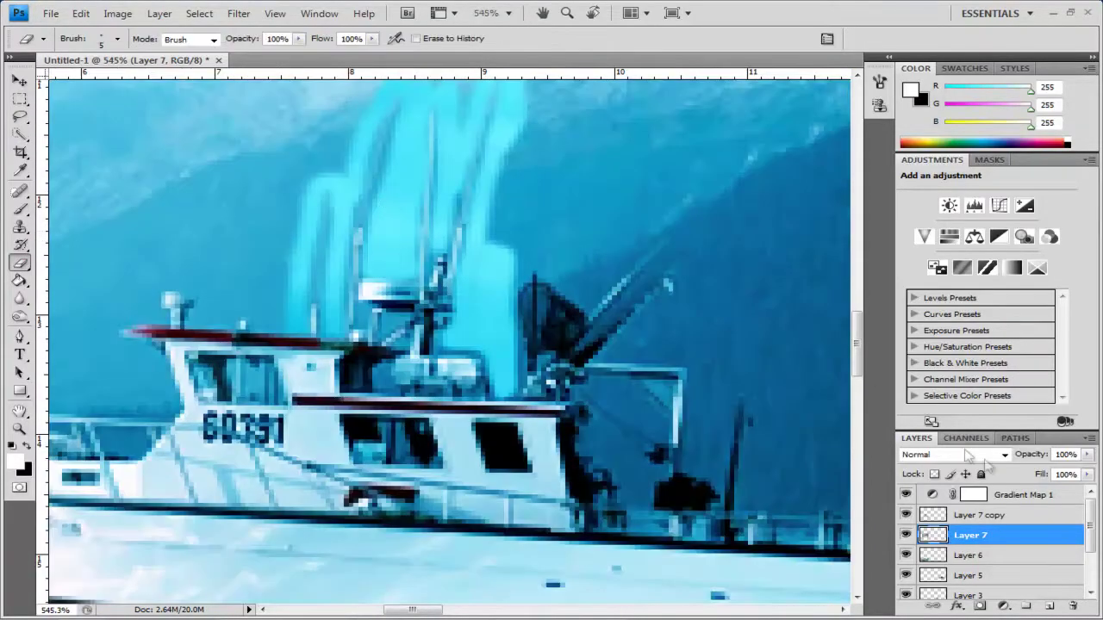
Step: Lasso the cleared antennas on Layer 7, copy them to a new layer and place it above Layer 7 copy
{"action": "key", "text": "l"}
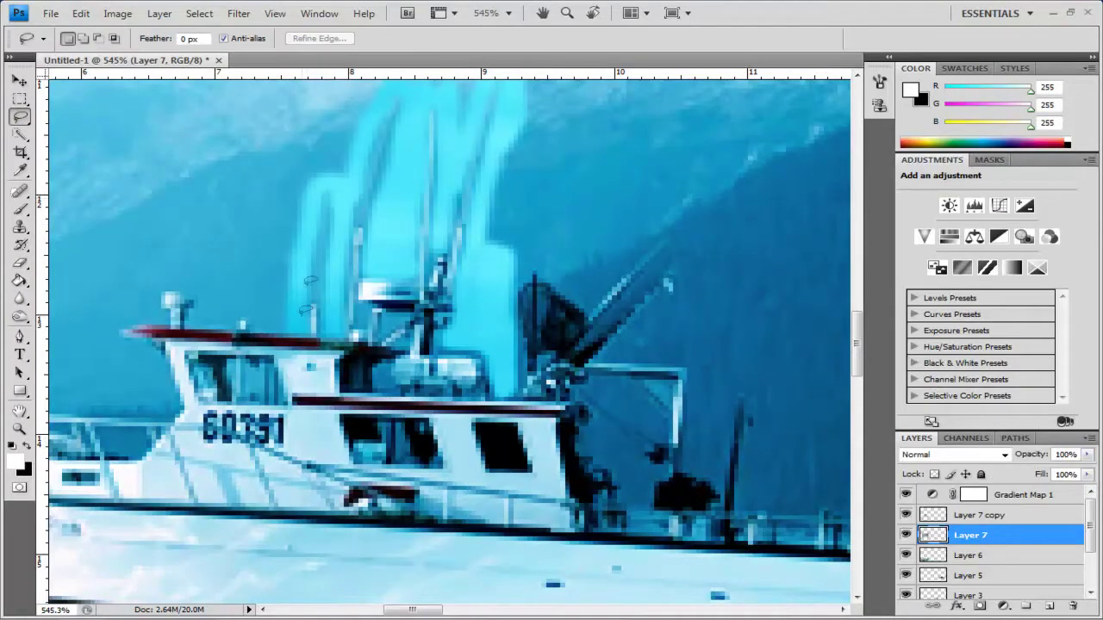
{"action": "left_click_drag", "start_coordinate": [488, 183], "coordinate": [516, 99]}
{"action": "key", "text": "space"}
{"action": "mouse_move", "coordinate": [502, 128]}
{"action": "left_mouse_down"}
{"action": "mouse_move", "coordinate": [492, 198]}
{"action": "mouse_move", "coordinate": [495, 138]}
{"action": "left_mouse_up"}
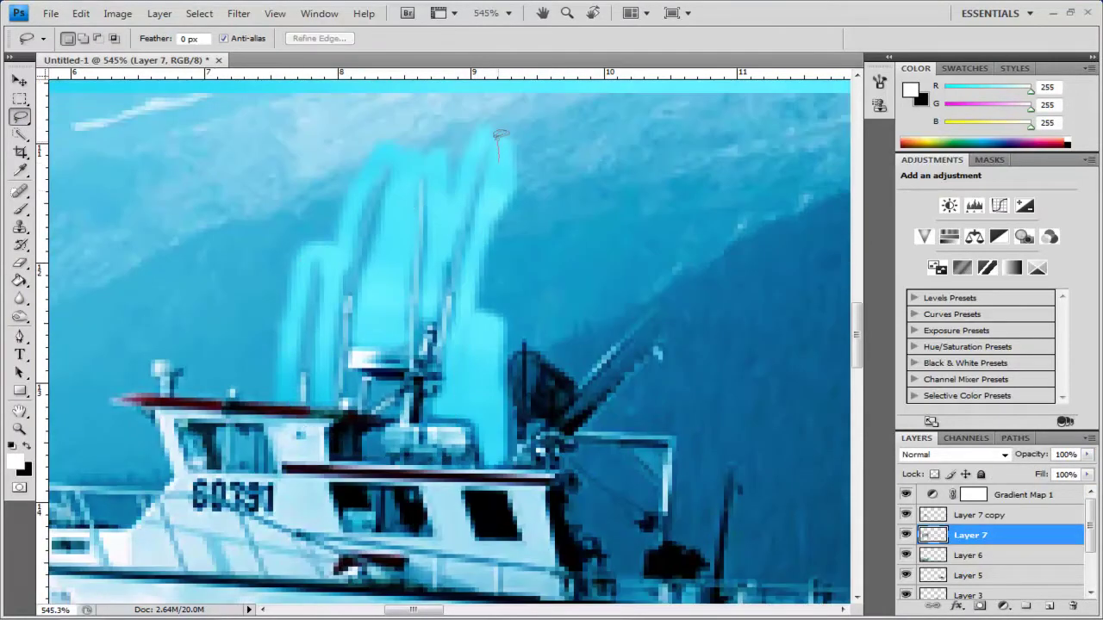
{"action": "left_click_drag", "start_coordinate": [503, 153], "coordinate": [499, 164]}
{"action": "key", "text": "ctrl+j"}
{"action": "left_click_drag", "start_coordinate": [965, 538], "coordinate": [972, 515]}
Step: Check Layer 7's visibility and merge the antenna layer down into Layer 7 copy
{"action": "left_click", "coordinate": [906, 556]}
{"action": "left_click", "coordinate": [924, 556]}
{"action": "left_click", "coordinate": [907, 556]}
{"action": "key", "text": "space"}
{"action": "left_click_drag", "start_coordinate": [494, 469], "coordinate": [412, 343]}
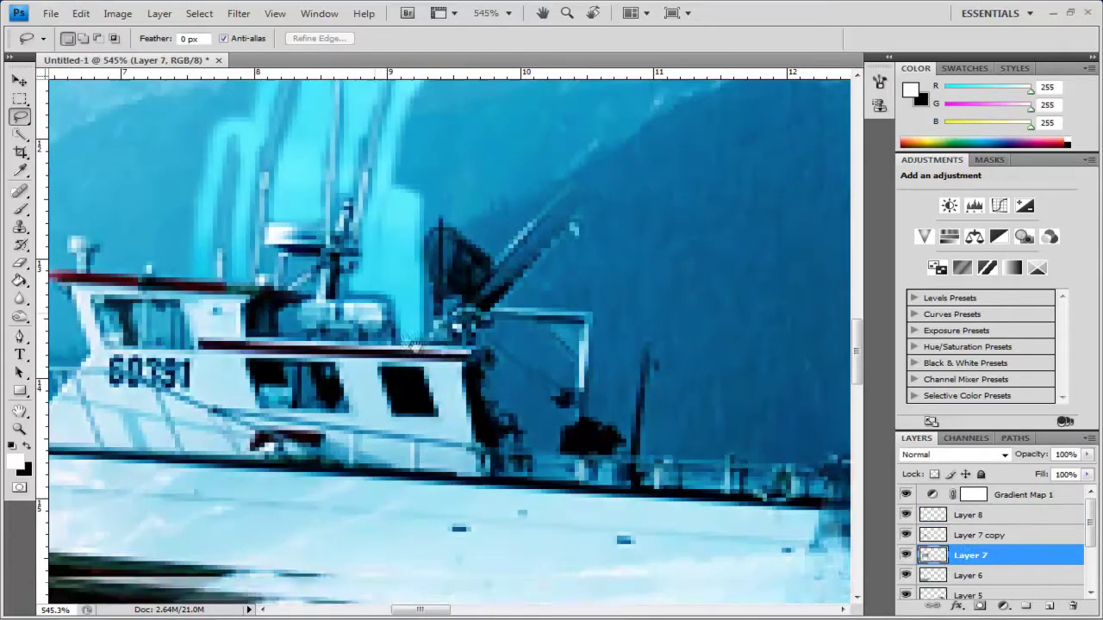
{"action": "left_click", "coordinate": [979, 516]}
{"action": "right_click", "coordinate": [985, 519]}
{"action": "left_click", "coordinate": [956, 476]}
Step: Lower Layer 7's opacity to 81% and erase its background around the slanted rods behind the cabin with a 3 px Eraser
{"action": "left_click", "coordinate": [967, 535]}
{"action": "left_click", "coordinate": [21, 265]}
{"action": "key", "text": "space"}
{"action": "left_click_drag", "start_coordinate": [552, 414], "coordinate": [438, 413]}
{"action": "left_click", "coordinate": [974, 515]}
{"action": "left_click", "coordinate": [967, 535]}
{"action": "right_click", "coordinate": [556, 288]}
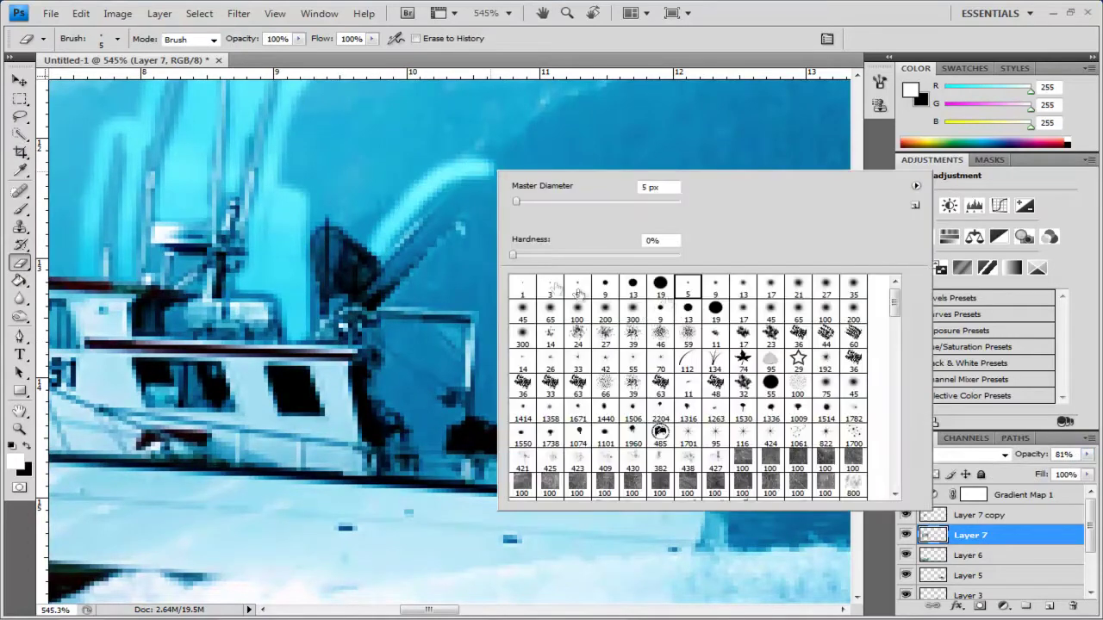
{"action": "double_click", "coordinate": [577, 289]}
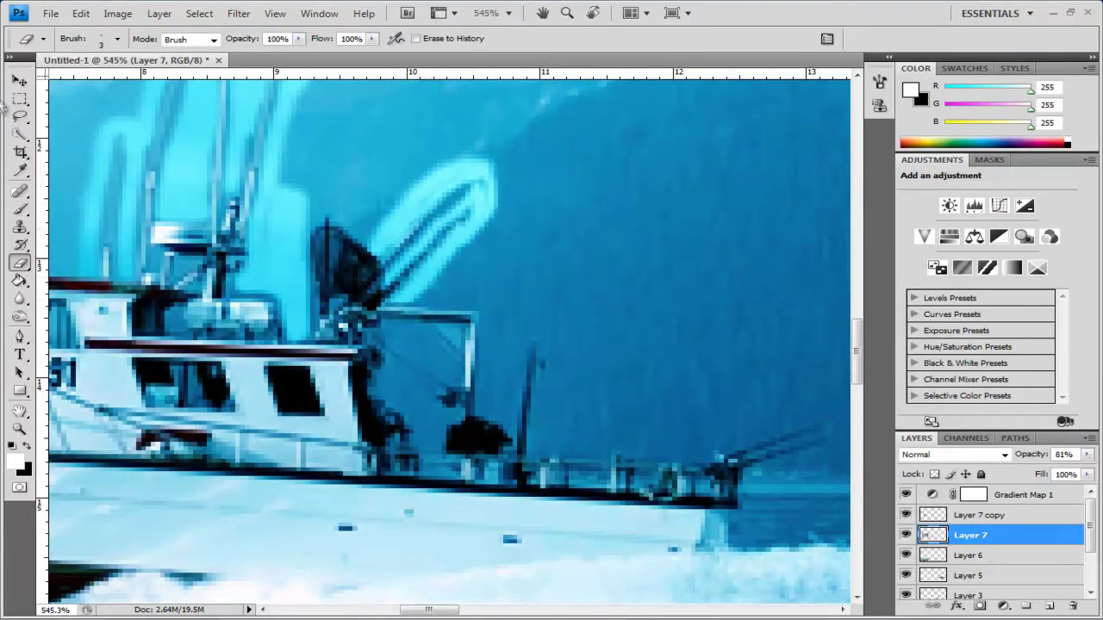
Step: Lasso the slanted rods and copy them from Layer 7 onto a new layer
{"action": "key", "text": "l"}
{"action": "left_click_drag", "start_coordinate": [378, 248], "coordinate": [435, 185]}
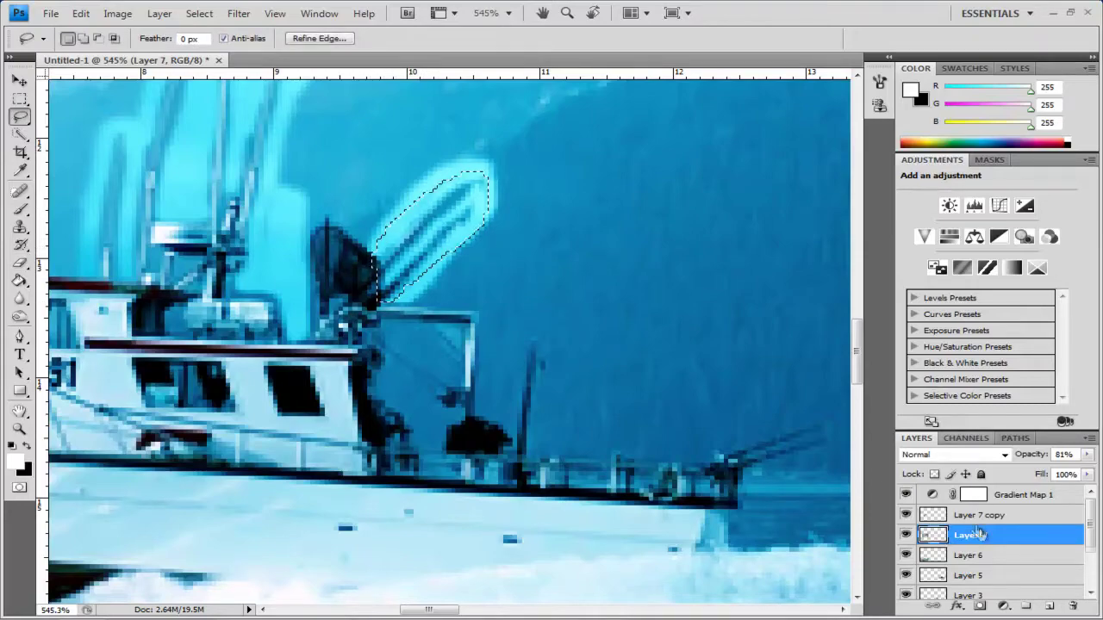
{"action": "left_click", "coordinate": [966, 517]}
{"action": "key", "text": "ctrl+j"}
Step: Set Layer 7's opacity to 0% and merge the rods' layer down into Layer 7 copy
{"action": "left_click", "coordinate": [990, 554]}
{"action": "left_click", "coordinate": [1087, 454]}
{"action": "left_click_drag", "start_coordinate": [1070, 471], "coordinate": [977, 479]}
{"action": "right_click", "coordinate": [968, 517]}
{"action": "left_click", "coordinate": [896, 474]}
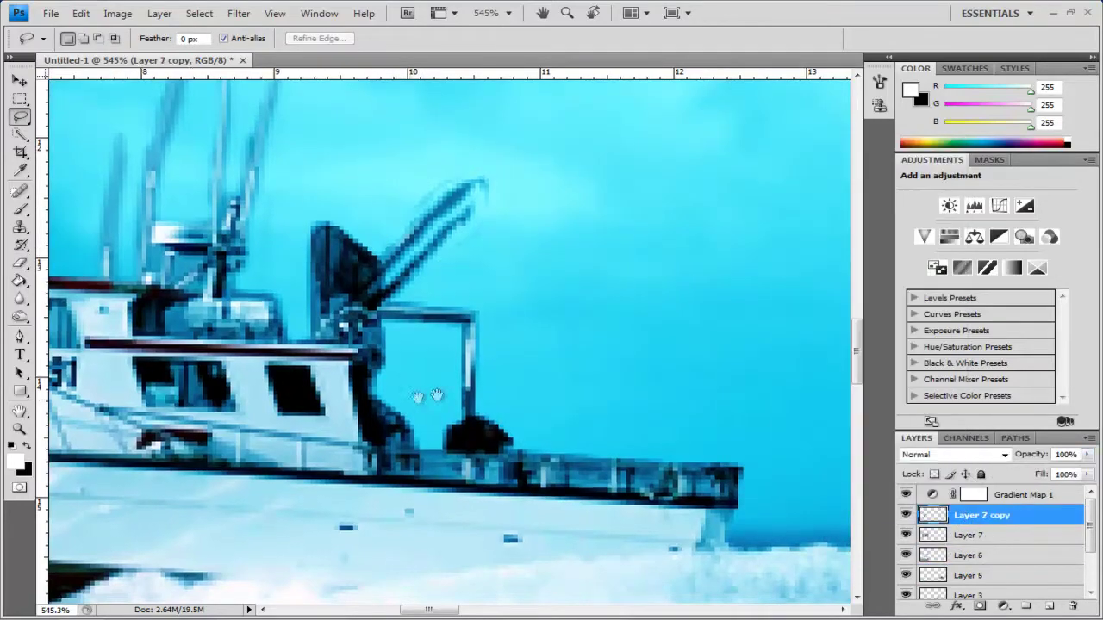
Step: Clean the leftover fringe around the slanted rod tips on Layer 7 copy with the 3 px Eraser
{"action": "scroll", "coordinate": [414, 402], "scroll_direction": "down", "scroll_amount": 7}
{"action": "scroll", "coordinate": [561, 457], "scroll_direction": "up", "scroll_amount": 9}
{"action": "key", "text": "e"}
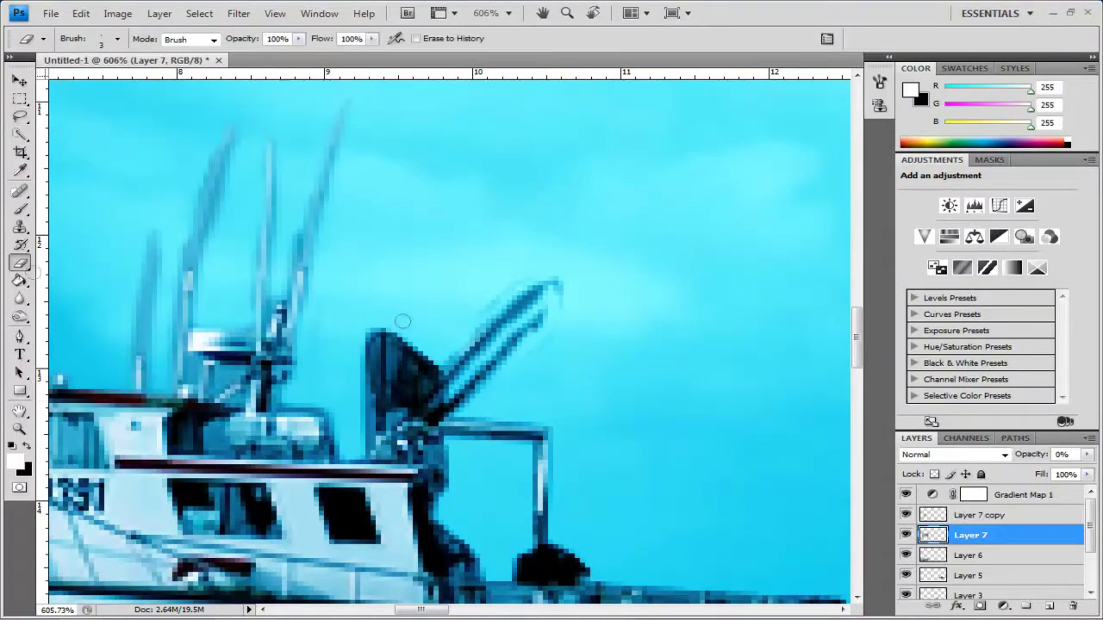
{"action": "scroll", "coordinate": [511, 276], "scroll_direction": "down", "scroll_amount": 3}
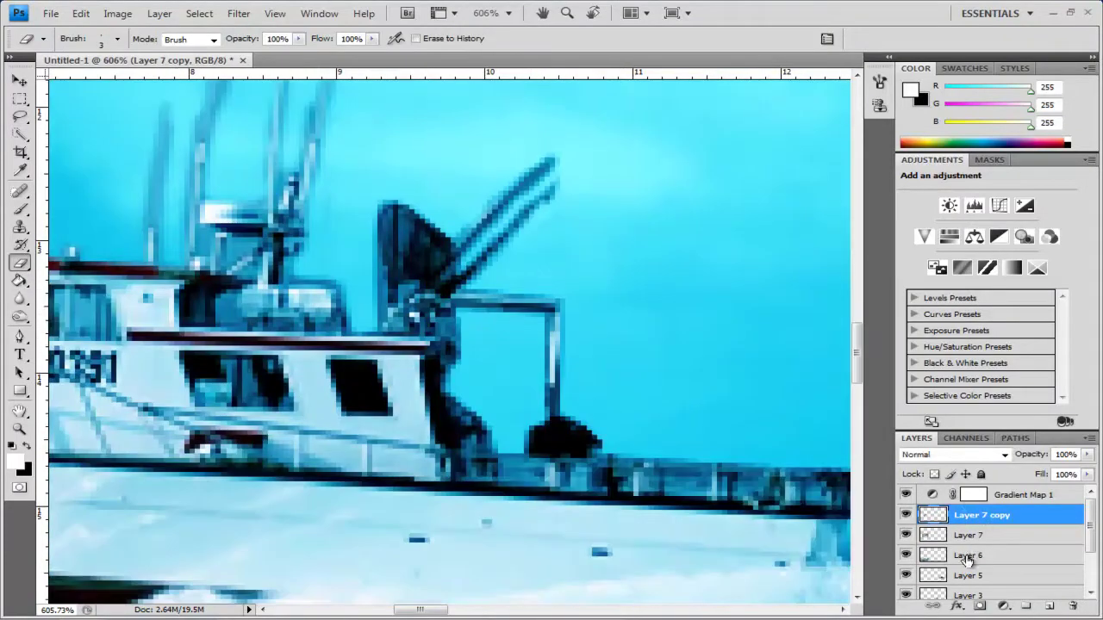
Step: Set Layer 7's opacity to 69% and erase its background around the rods projecting from the boat's stern
{"action": "left_click", "coordinate": [970, 555]}
{"action": "left_click", "coordinate": [1087, 454]}
{"action": "left_click", "coordinate": [970, 539]}
{"action": "left_click", "coordinate": [1087, 454]}
{"action": "left_click_drag", "start_coordinate": [1002, 472], "coordinate": [1062, 472]}
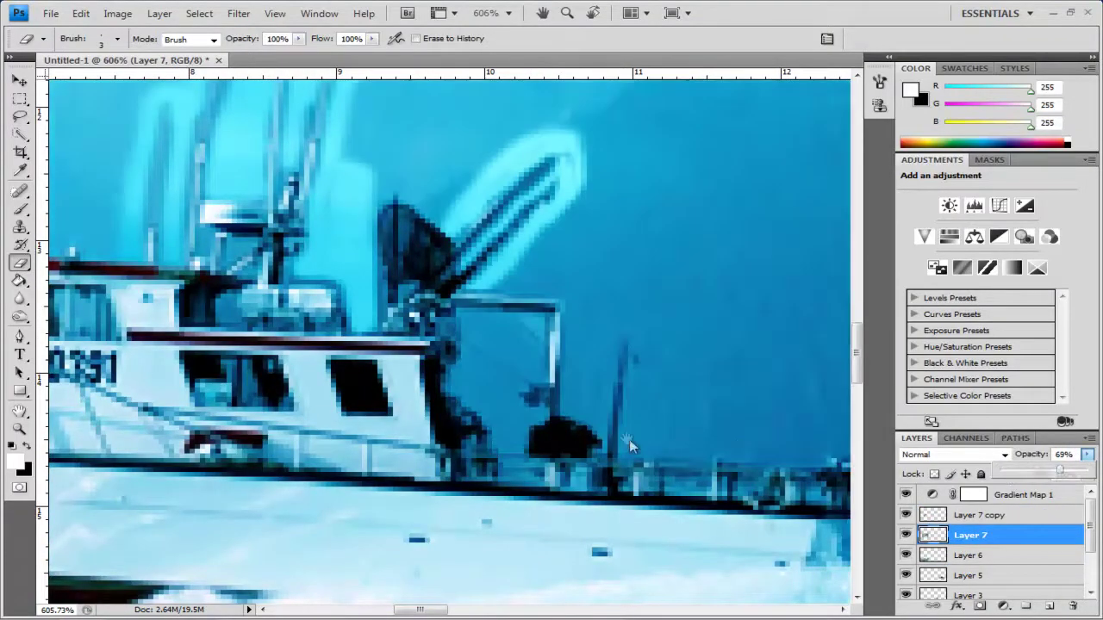
{"action": "left_click_drag", "start_coordinate": [736, 432], "coordinate": [565, 410]}
{"action": "left_click_drag", "start_coordinate": [701, 477], "coordinate": [667, 470]}
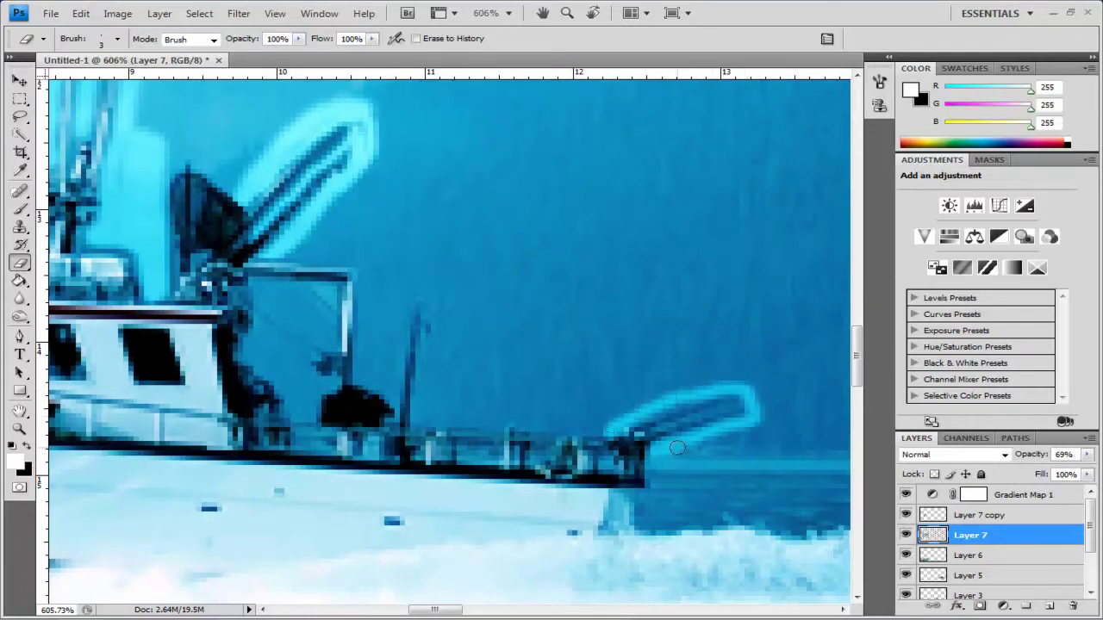
Step: Isolate the vertical post on the rear deck with the Lasso and copy it onto a new layer above Layer 7 copy
{"action": "key", "text": "l"}
{"action": "left_click", "coordinate": [391, 392]}
{"action": "left_click", "coordinate": [539, 245]}
{"action": "left_click_drag", "start_coordinate": [397, 431], "coordinate": [397, 332]}
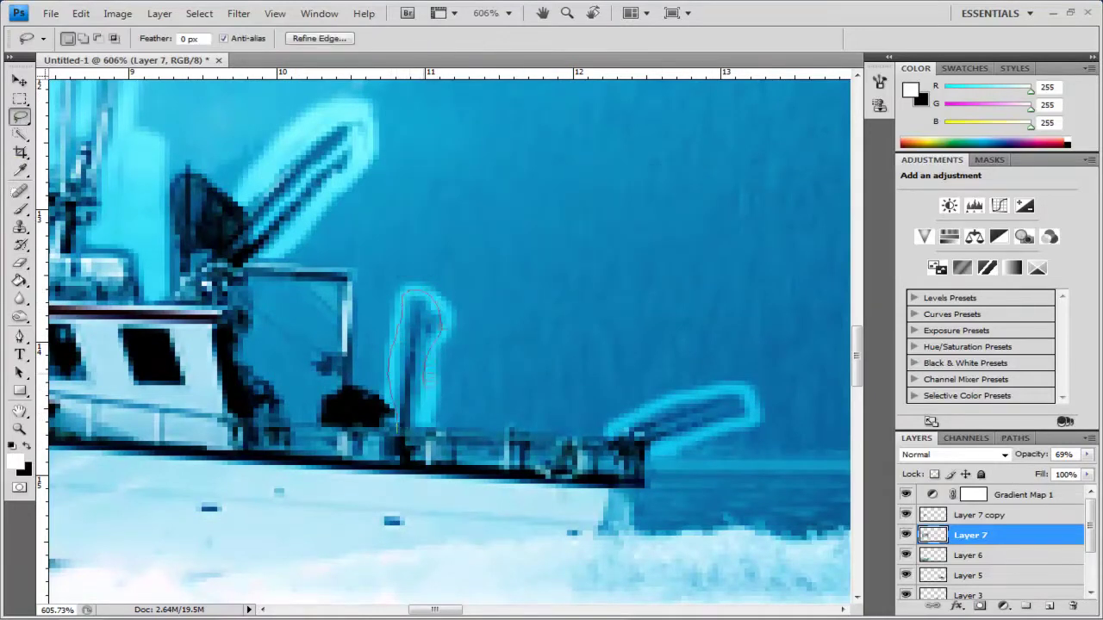
{"action": "key", "text": "ctrl+j"}
{"action": "left_click_drag", "start_coordinate": [981, 538], "coordinate": [963, 506]}
Step: Lasso the rods projecting from the stern, copy them from Layer 7 to a new layer and move it above the post's layer
{"action": "left_click_drag", "start_coordinate": [616, 435], "coordinate": [726, 378]}
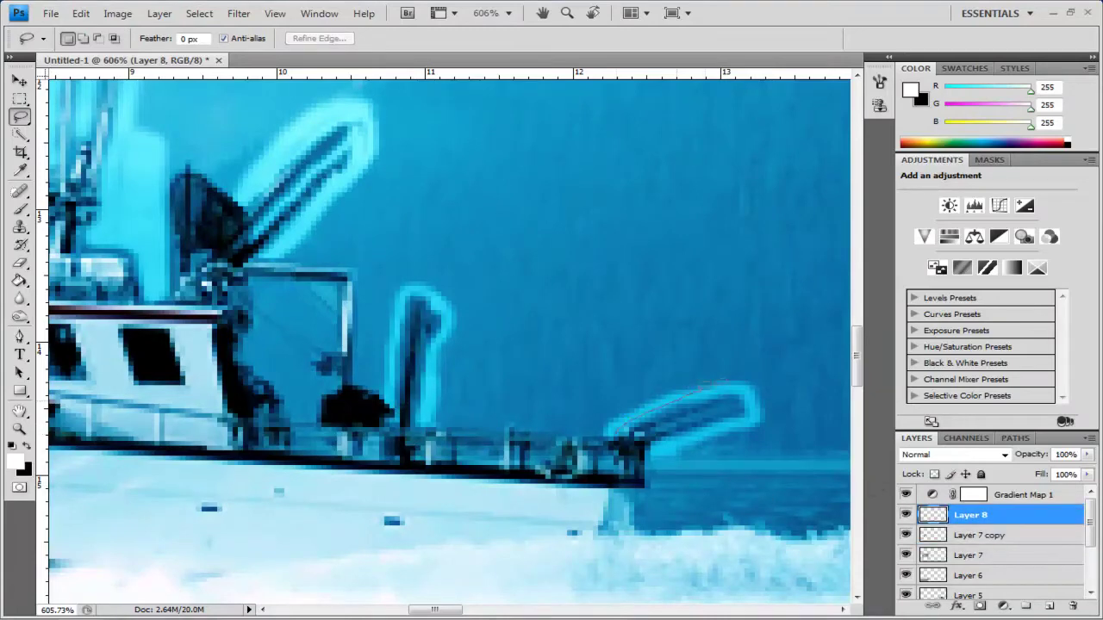
{"action": "left_click", "coordinate": [958, 554]}
{"action": "key", "text": "ctrl+j"}
{"action": "left_click_drag", "start_coordinate": [962, 556], "coordinate": [979, 512]}
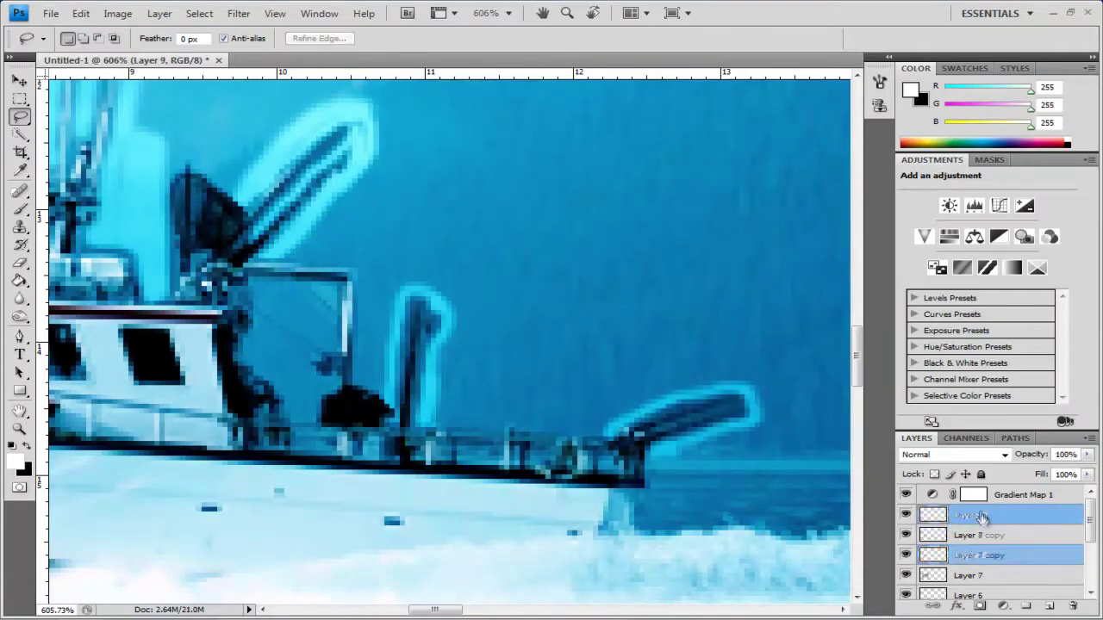
{"action": "left_click", "coordinate": [982, 555]}
{"action": "left_click_drag", "start_coordinate": [1087, 455], "coordinate": [1004, 481]}
{"action": "key", "text": "ctrl+z"}
{"action": "left_click", "coordinate": [978, 534]}
{"action": "left_click_drag", "start_coordinate": [1086, 456], "coordinate": [918, 462]}
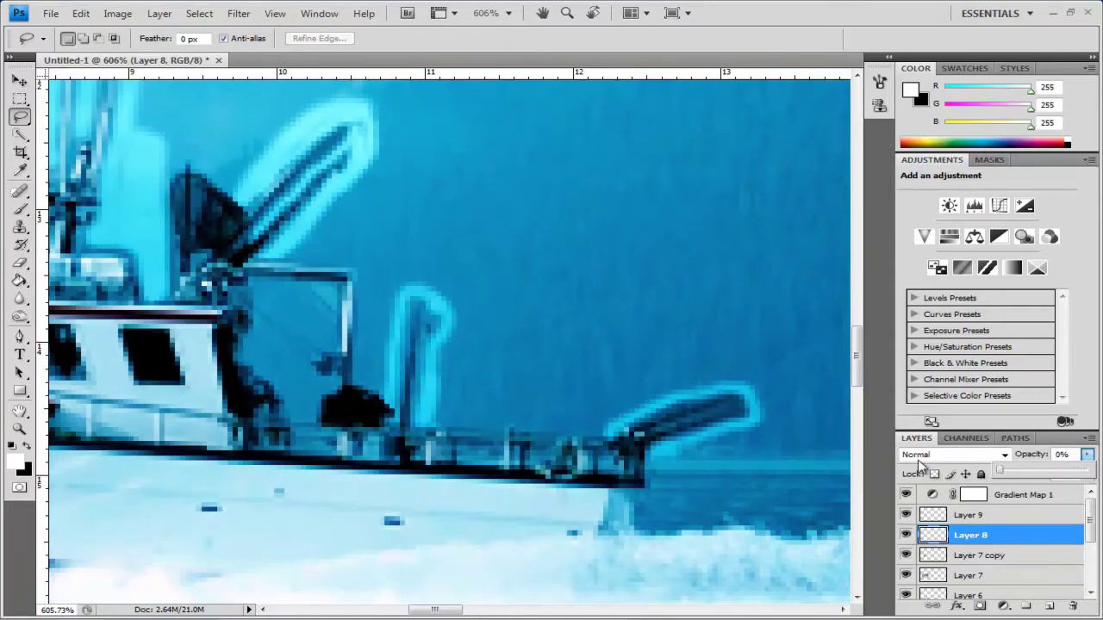
{"action": "key", "text": "ctrl+z"}
Step: Set Layer 7's opacity to 0% and merge Layers 8 and 9 into Layer 7 copy
{"action": "left_click", "coordinate": [973, 575]}
{"action": "left_click_drag", "start_coordinate": [1086, 456], "coordinate": [922, 478]}
{"action": "left_click", "coordinate": [968, 518]}
{"action": "left_click", "coordinate": [973, 531], "text": "ctrl"}
{"action": "right_click", "coordinate": [973, 532]}
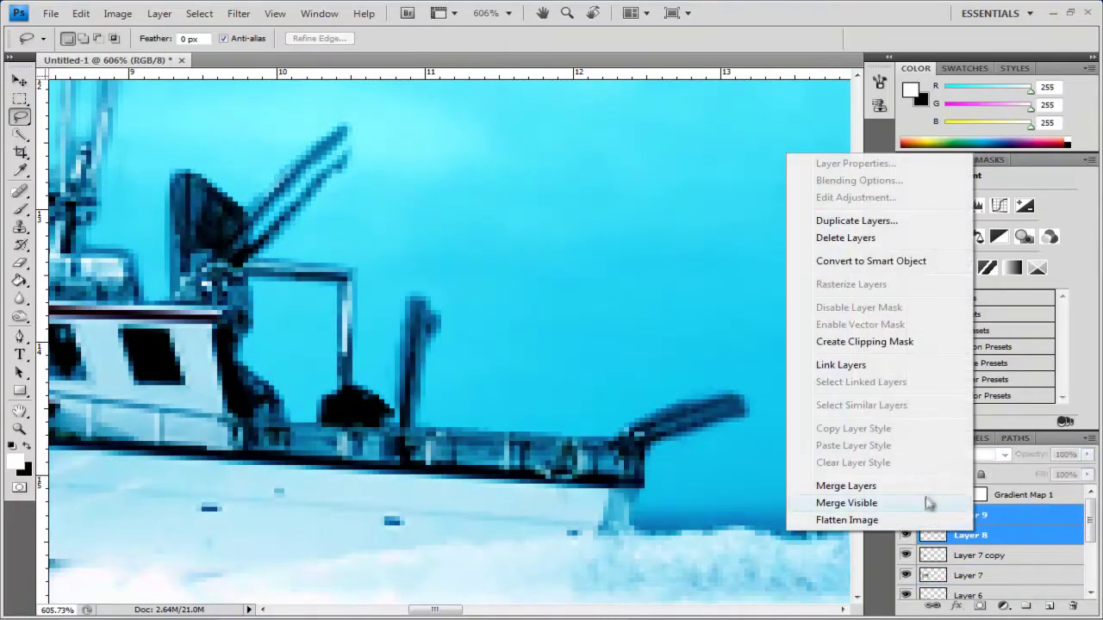
{"action": "left_click", "coordinate": [1020, 537]}
{"action": "right_click", "coordinate": [1020, 539]}
{"action": "left_click", "coordinate": [948, 494]}
{"action": "right_click", "coordinate": [968, 516]}
{"action": "left_click", "coordinate": [853, 470]}
Step: Erase the hard lower edge of the boat's water reflection on Layer 7 copy with a soft Eraser tip
{"action": "scroll", "coordinate": [539, 402], "scroll_direction": "down", "scroll_amount": 5}
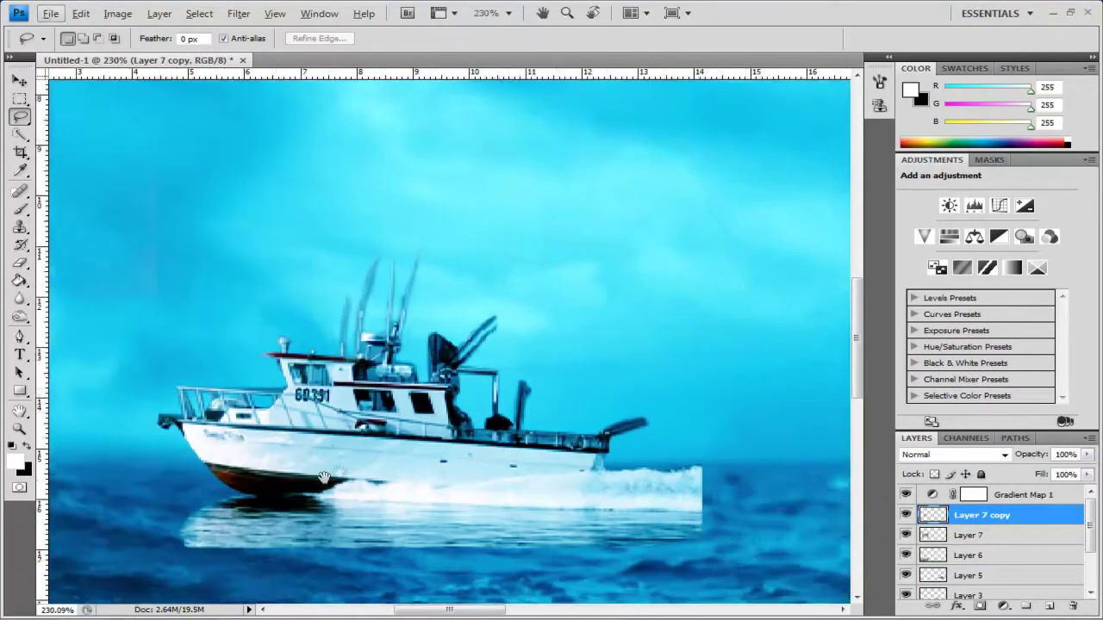
{"action": "left_click_drag", "start_coordinate": [539, 401], "coordinate": [668, 322]}
{"action": "left_click", "coordinate": [19, 263]}
{"action": "right_click", "coordinate": [342, 456]}
{"action": "double_click", "coordinate": [603, 420]}
{"action": "mouse_move", "coordinate": [317, 475]}
{"action": "left_mouse_down"}
{"action": "mouse_move", "coordinate": [357, 492]}
{"action": "mouse_move", "coordinate": [556, 493]}
{"action": "left_mouse_up"}
Step: Erase the remaining reflection edge around the bow with a 13 px Eraser
{"action": "scroll", "coordinate": [415, 473], "scroll_direction": "up", "scroll_amount": 2}
{"action": "scroll", "coordinate": [415, 473], "scroll_direction": "up", "scroll_amount": 2}
{"action": "right_click", "coordinate": [475, 413]}
{"action": "left_click_drag", "start_coordinate": [544, 305], "coordinate": [529, 305]}
{"action": "left_click", "coordinate": [439, 393]}
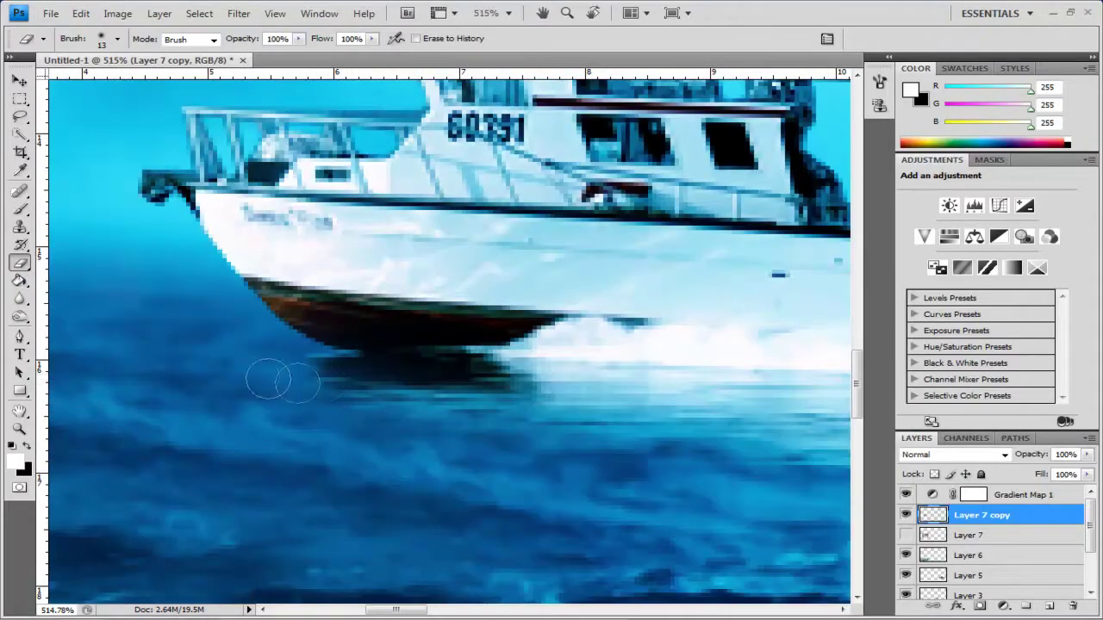
Step: Smudge the reflection edges under the bow and the end of the wake with a 9 px Smudge brush at 50% strength
{"action": "left_click", "coordinate": [20, 317]}
{"action": "left_click", "coordinate": [79, 330]}
{"action": "right_click", "coordinate": [20, 301]}
{"action": "left_click", "coordinate": [88, 326]}
{"action": "right_click", "coordinate": [345, 394]}
{"action": "left_click_drag", "start_coordinate": [416, 305], "coordinate": [393, 305]}
{"action": "left_click", "coordinate": [307, 367]}
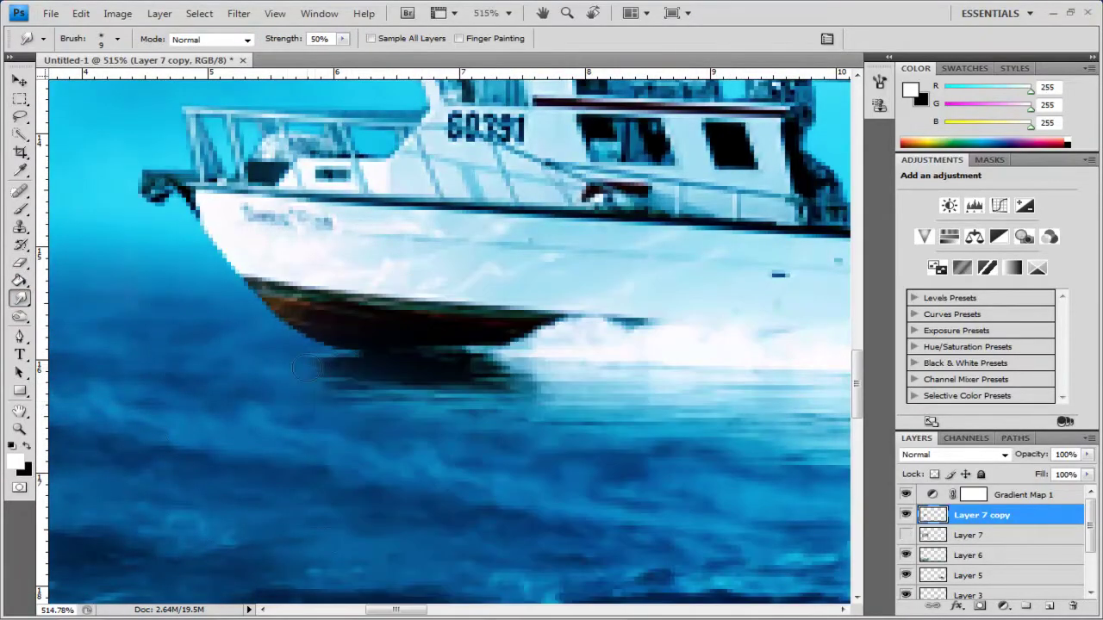
{"action": "scroll", "coordinate": [472, 428], "scroll_direction": "down", "scroll_amount": 4}
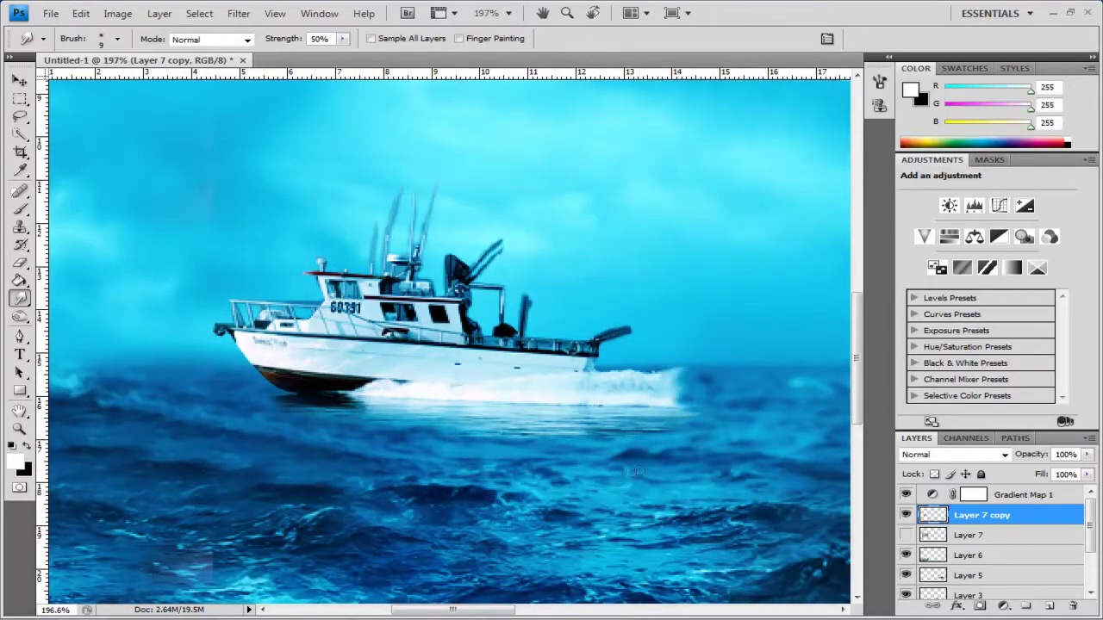
Step: Select the water reflection below the hull and wake on Layer 7 copy with the Lasso
{"action": "key", "text": "e"}
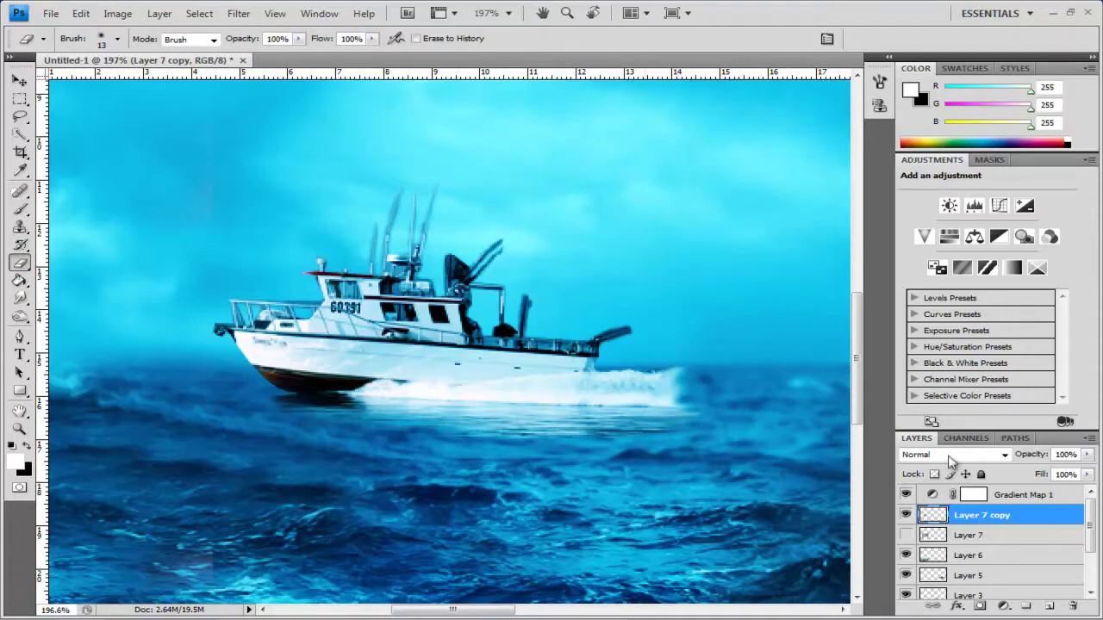
{"action": "key", "text": "l"}
{"action": "left_click_drag", "start_coordinate": [355, 451], "coordinate": [720, 376]}
{"action": "left_click_drag", "start_coordinate": [295, 390], "coordinate": [355, 450]}
{"action": "left_click", "coordinate": [953, 454]}
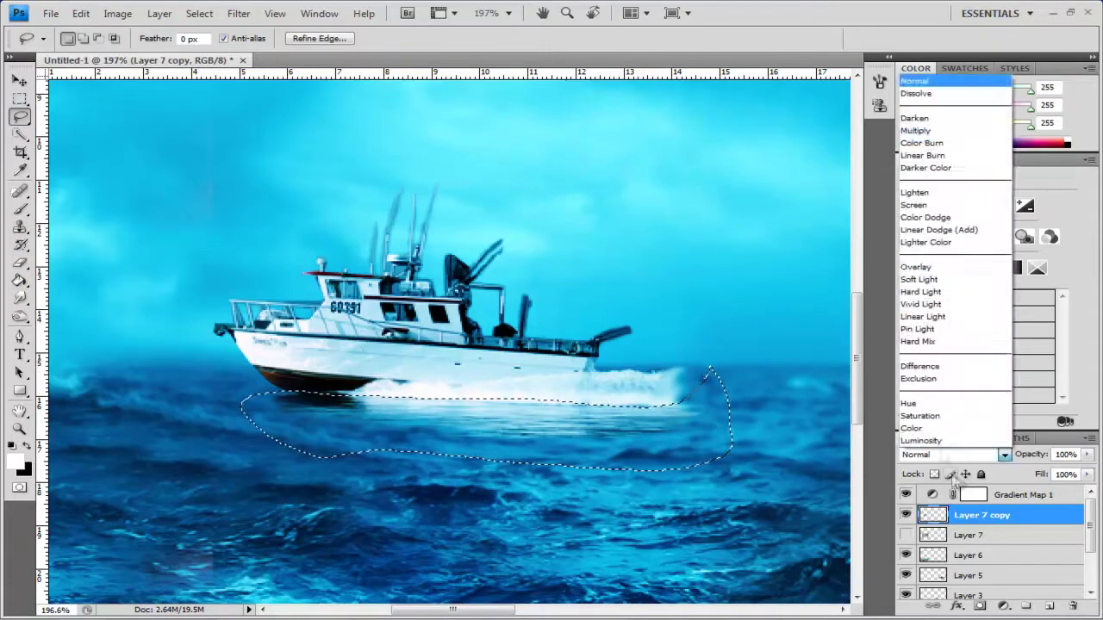
{"action": "left_click", "coordinate": [930, 265]}
{"action": "key", "text": "ctrl+z"}
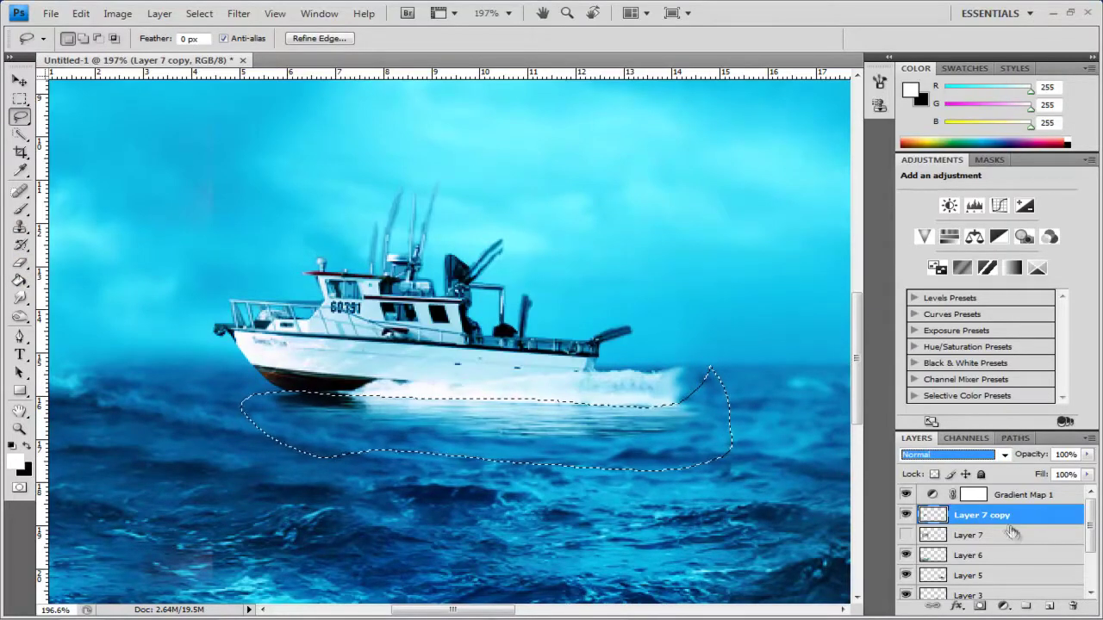
{"action": "left_click", "coordinate": [937, 535]}
{"action": "key", "text": "v"}
{"action": "key", "text": "ctrl+j"}
{"action": "left_click", "coordinate": [971, 519]}
{"action": "left_click", "coordinate": [970, 535]}
{"action": "left_click", "coordinate": [980, 455]}
{"action": "left_click", "coordinate": [931, 265]}
{"action": "left_click", "coordinate": [972, 517]}
{"action": "key", "text": "ctrl+alt+z"}
{"action": "key", "text": "ctrl+alt+z"}
{"action": "key", "text": "ctrl+alt+z"}
{"action": "key", "text": "ctrl+alt+z"}
{"action": "key", "text": "ctrl+alt+z"}
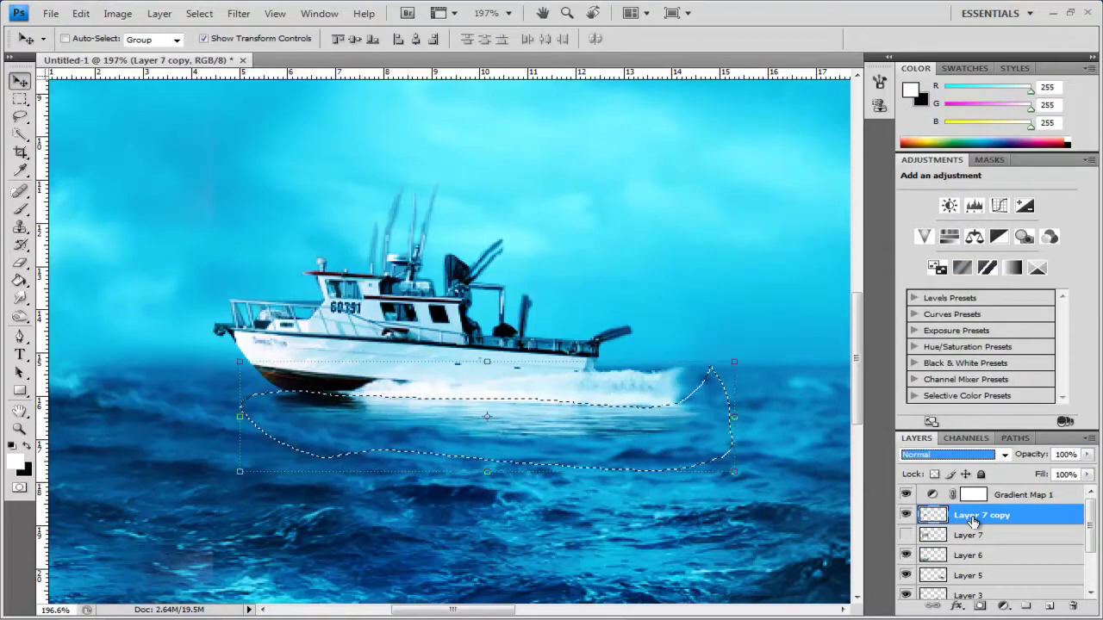
{"action": "key", "text": "ctrl+j"}
{"action": "key", "text": "ctrl+z"}
Step: Cut the selected reflection from Layer 7 copy and paste it as a new layer with Overlay blending
{"action": "key", "text": "ctrl+x"}
{"action": "key", "text": "ctrl+v"}
{"action": "left_click", "coordinate": [957, 454]}
{"action": "left_click", "coordinate": [922, 266]}
Step: Nudge the pasted reflection up to meet the hull and wake, using Overlay as its blend mode
{"action": "left_click", "coordinate": [19, 81]}
{"action": "key", "text": "Up"}
{"action": "key", "text": "Up"}
{"action": "left_click", "coordinate": [956, 454]}
{"action": "left_click", "coordinate": [922, 265]}
{"action": "left_click", "coordinate": [19, 99]}
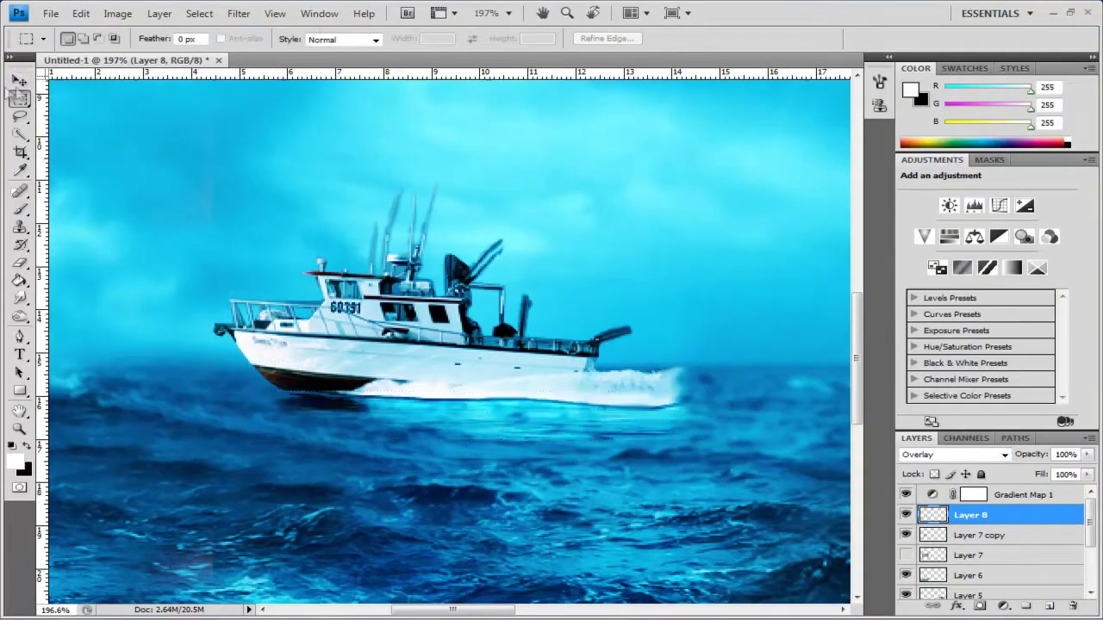
{"action": "left_click", "coordinate": [20, 81]}
{"action": "left_click", "coordinate": [20, 99]}
Step: Soften the wake area behind the stern with a 17 px Blur brush at 50% strength
{"action": "scroll", "coordinate": [193, 271], "scroll_direction": "down", "scroll_amount": 3}
{"action": "scroll", "coordinate": [514, 346], "scroll_direction": "up", "scroll_amount": 6}
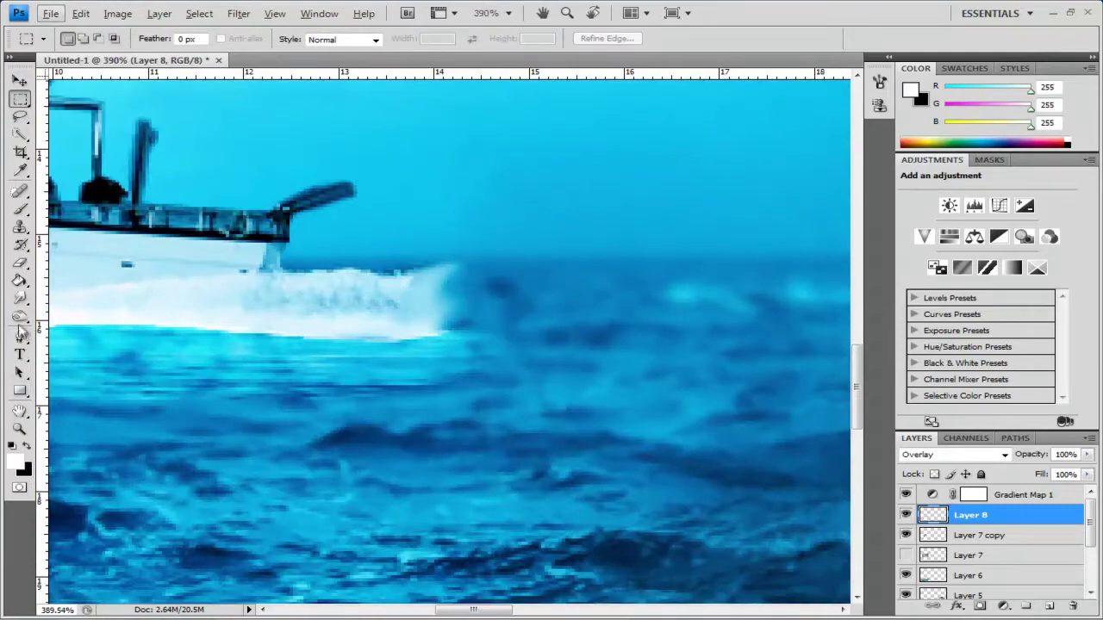
{"action": "left_click", "coordinate": [19, 317]}
{"action": "left_click", "coordinate": [19, 300]}
{"action": "left_click", "coordinate": [86, 297]}
{"action": "left_click_drag", "start_coordinate": [338, 345], "coordinate": [511, 362]}
{"action": "right_click", "coordinate": [511, 362]}
{"action": "left_click_drag", "start_coordinate": [621, 298], "coordinate": [548, 298]}
{"action": "key", "text": "Return"}
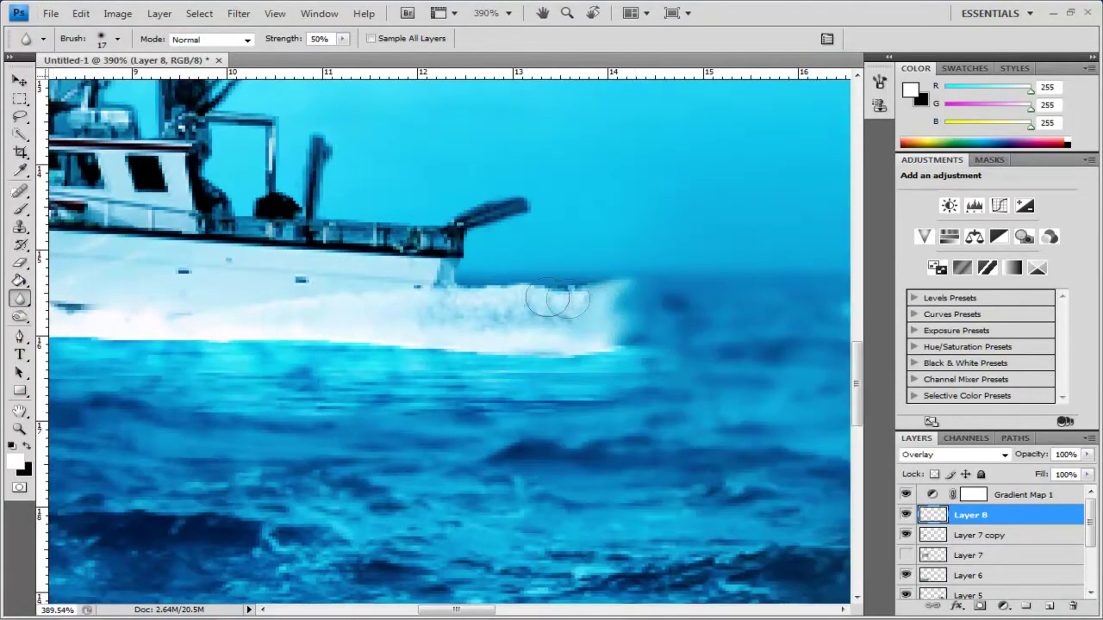
{"action": "scroll", "coordinate": [625, 323], "scroll_direction": "down", "scroll_amount": 8}
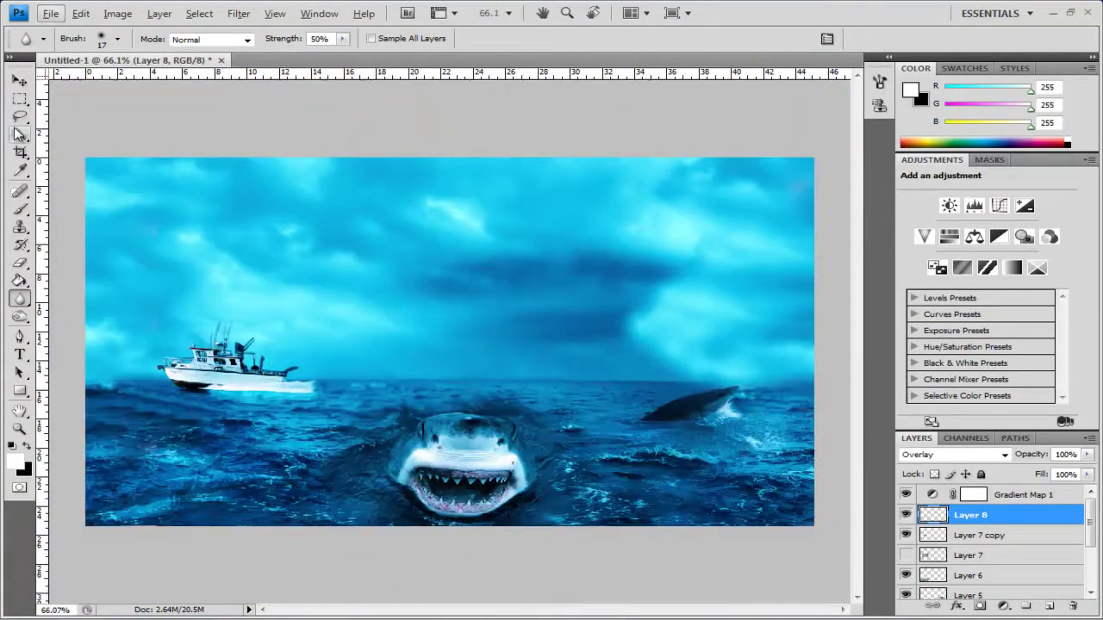
Step: Copy the rowing-boat photo open in the browser and paste it into the ocean composition as a new layer
{"action": "key", "text": "z"}
{"action": "left_click", "coordinate": [339, 381], "text": "alt"}
{"action": "left_click", "coordinate": [340, 382]}
{"action": "left_click", "coordinate": [510, 608]}
{"action": "left_click", "coordinate": [250, 11]}
{"action": "left_click", "coordinate": [572, 12]}
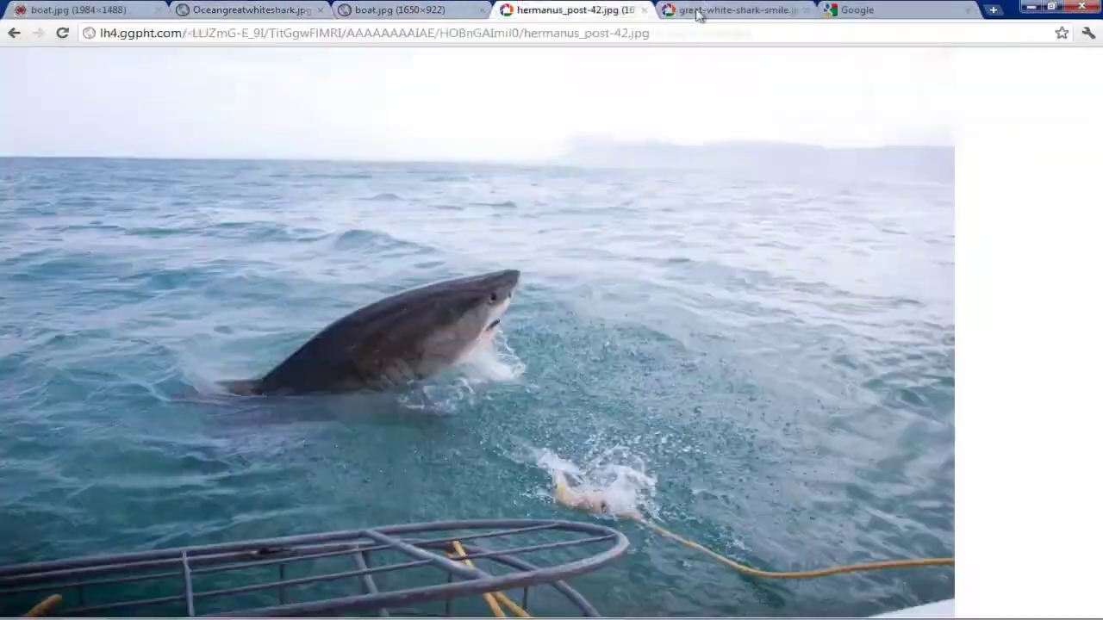
{"action": "right_click", "coordinate": [370, 204]}
{"action": "left_click", "coordinate": [423, 246]}
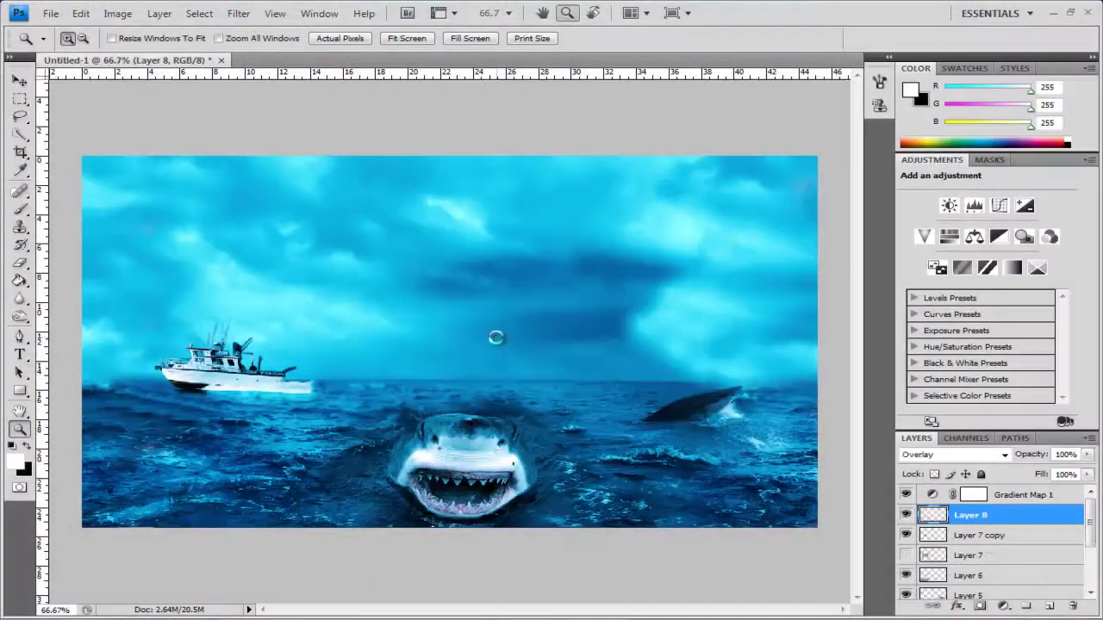
{"action": "key", "text": "ctrl+v"}
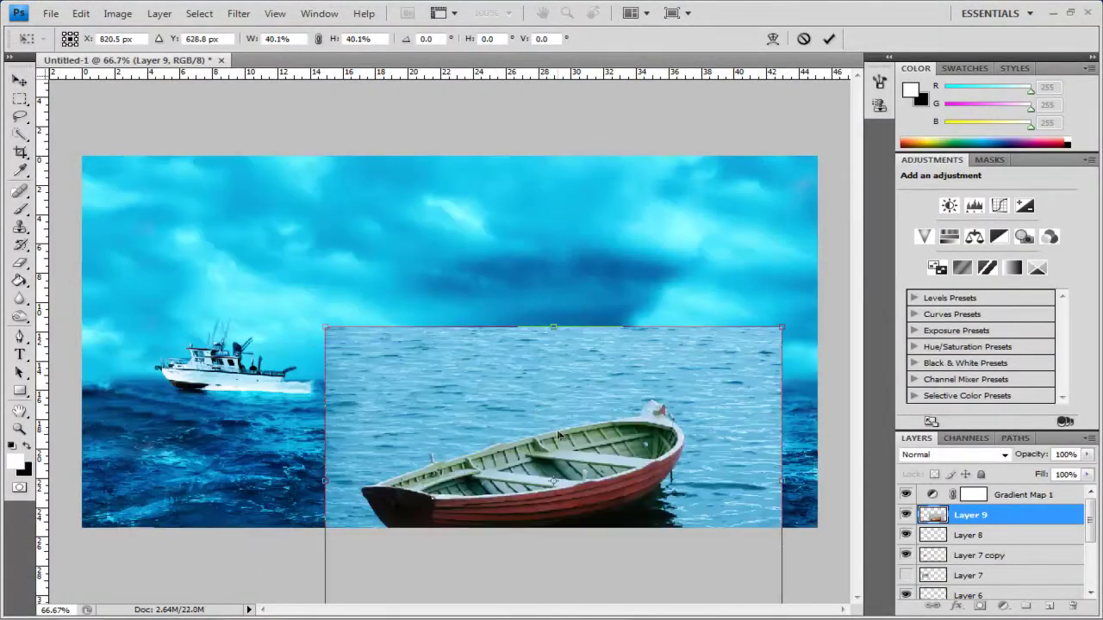
Step: Place the rowboat photo at 40.1% scale over the lower-right sea, aligning it at 57% opacity before restoring Layer 9 to 100%
{"action": "left_click_drag", "start_coordinate": [558, 435], "coordinate": [739, 431]}
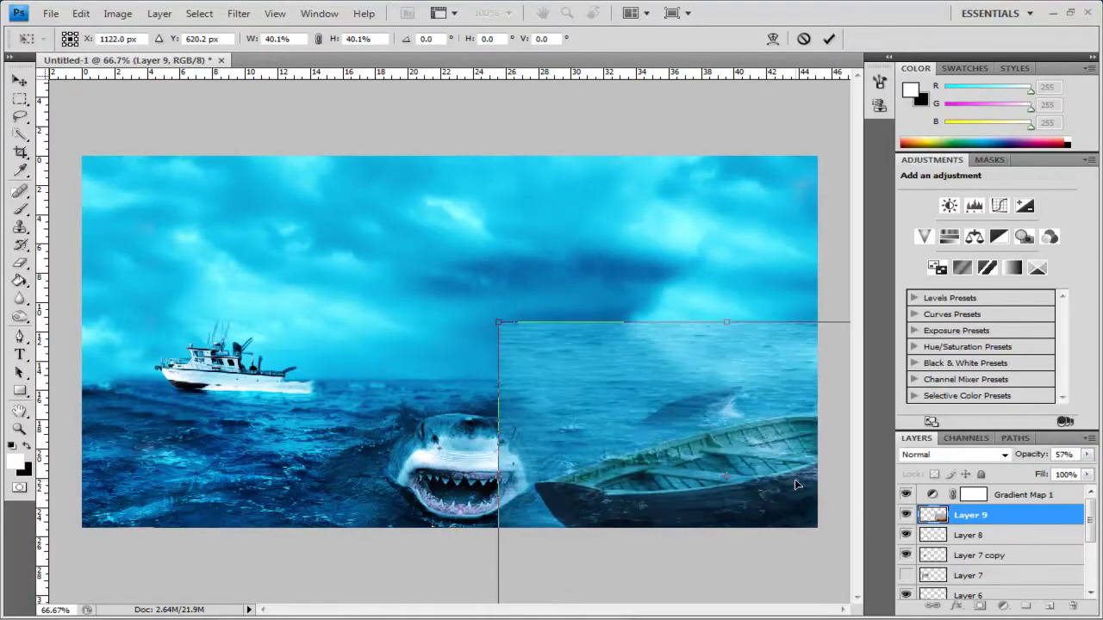
{"action": "left_click_drag", "start_coordinate": [622, 450], "coordinate": [646, 453]}
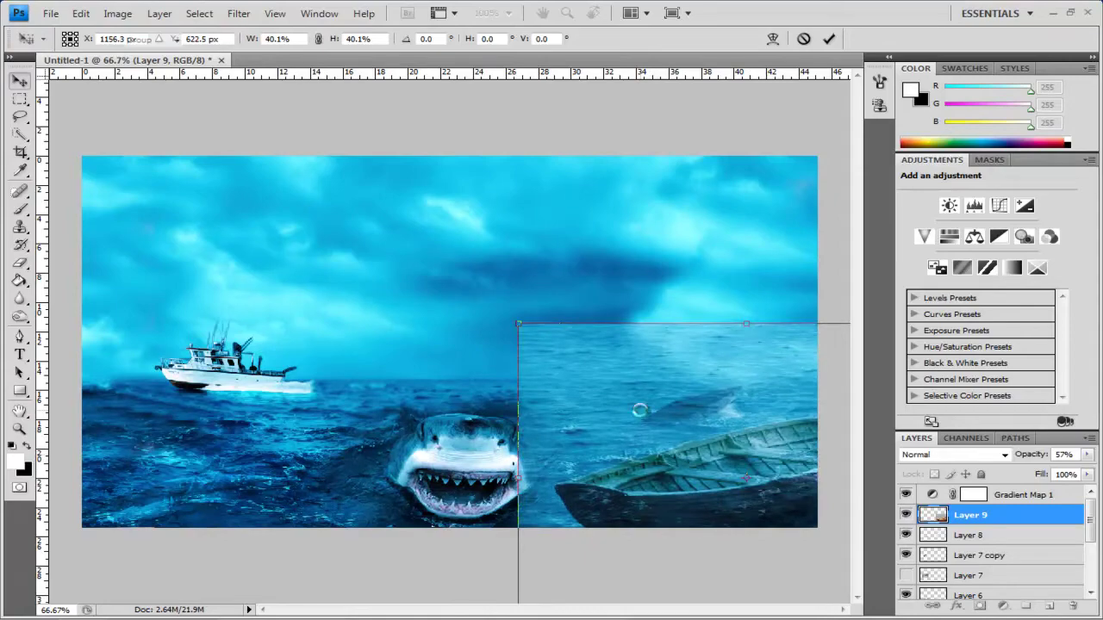
{"action": "key", "text": "Return"}
{"action": "scroll", "coordinate": [702, 500], "scroll_direction": "up", "scroll_amount": 2}
{"action": "left_click", "coordinate": [1087, 455]}
{"action": "left_click_drag", "start_coordinate": [1053, 474], "coordinate": [1092, 474]}
Step: Isolate the rowboat on Layer 9 with the Quick Selection tool and delete most of the surrounding water
{"action": "left_click_drag", "start_coordinate": [529, 515], "coordinate": [409, 379]}
{"action": "left_click", "coordinate": [20, 135]}
{"action": "left_click", "coordinate": [57, 141]}
{"action": "left_click_drag", "start_coordinate": [448, 416], "coordinate": [543, 426]}
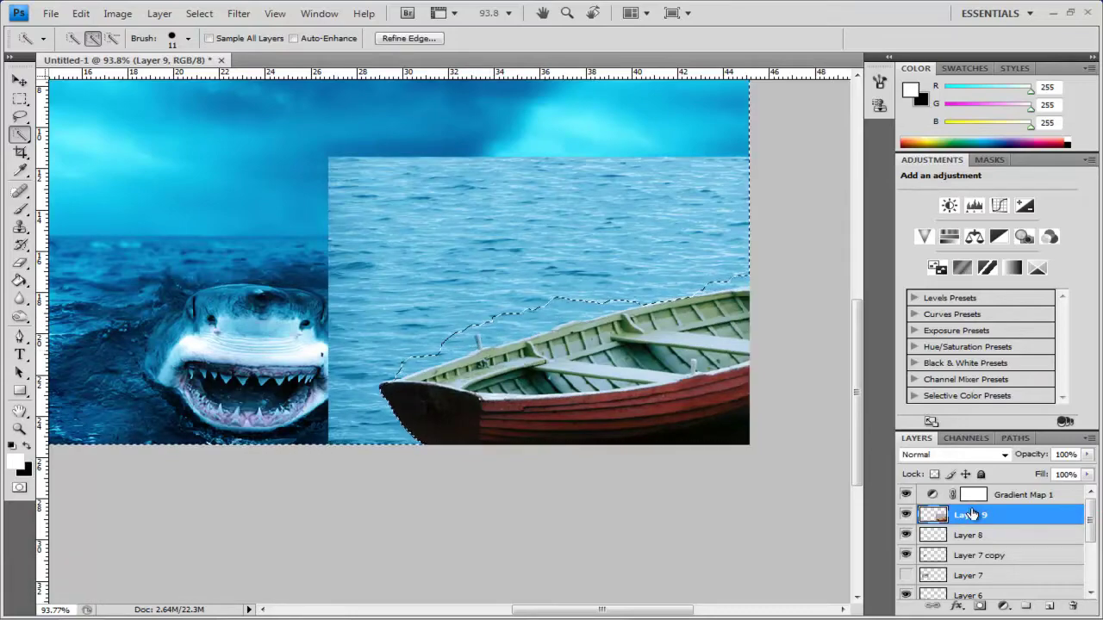
{"action": "key", "text": "ctrl+shift+i"}
{"action": "key", "text": "Delete"}
Step: Trace the rowboat's upper rim with the Pen tool, from the stern past the oar pin to the canvas edge
{"action": "left_click", "coordinate": [20, 99]}
{"action": "left_click", "coordinate": [456, 387]}
{"action": "scroll", "coordinate": [456, 387], "scroll_direction": "up", "scroll_amount": 5}
{"action": "left_click", "coordinate": [20, 335]}
{"action": "left_click", "coordinate": [304, 368]}
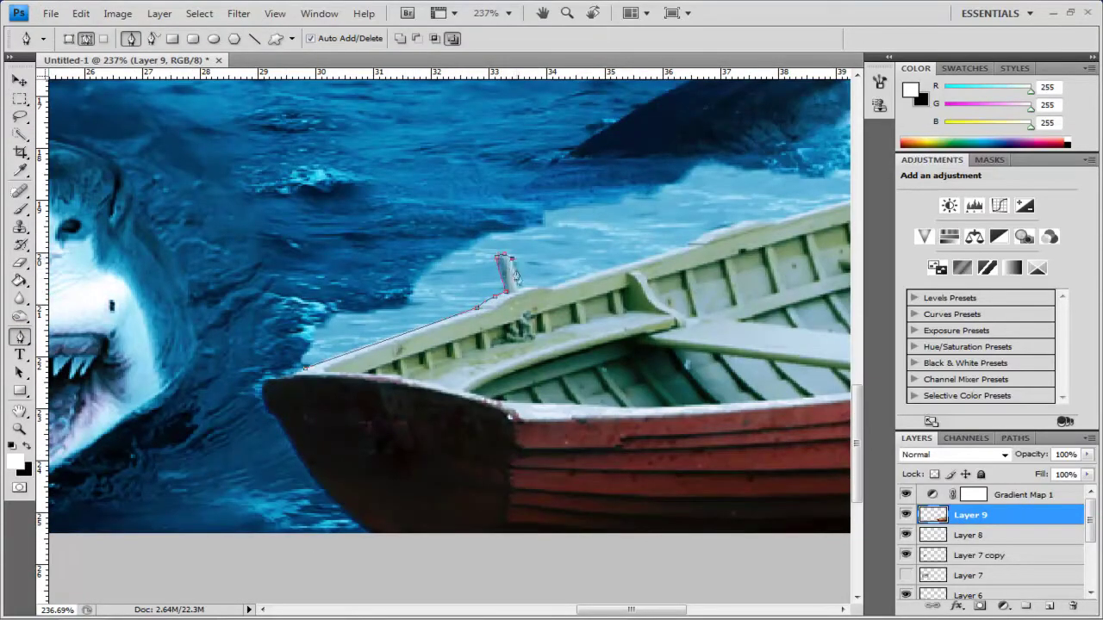
{"action": "left_click", "coordinate": [595, 272]}
{"action": "left_click_drag", "start_coordinate": [710, 255], "coordinate": [446, 372]}
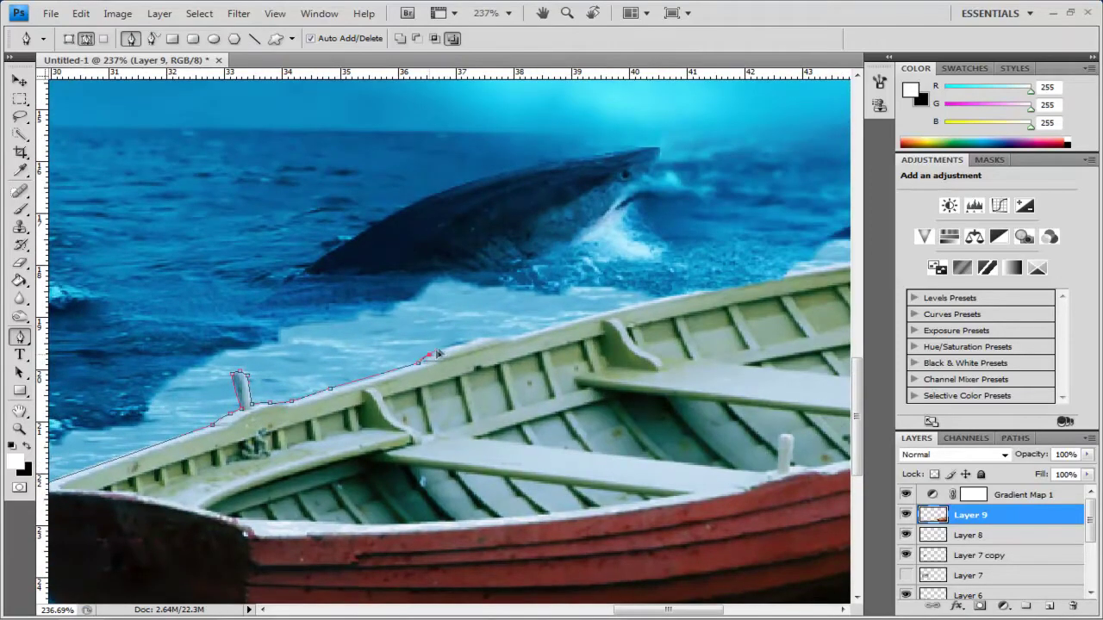
{"action": "left_click_drag", "start_coordinate": [518, 334], "coordinate": [295, 442]}
{"action": "left_click", "coordinate": [538, 392]}
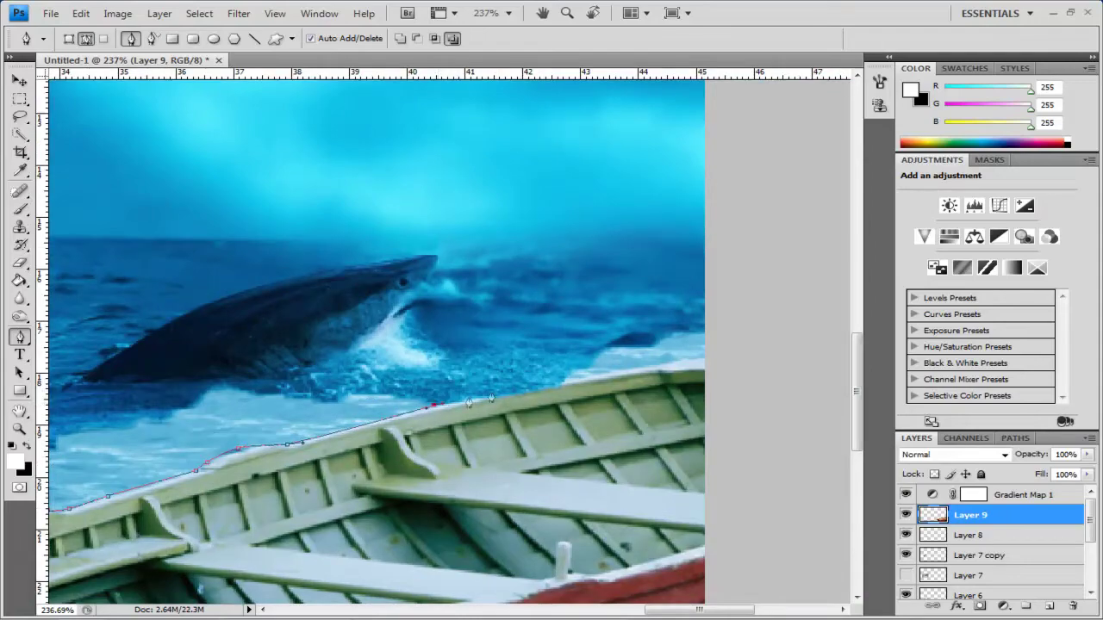
{"action": "scroll", "coordinate": [730, 365], "scroll_direction": "down", "scroll_amount": 3}
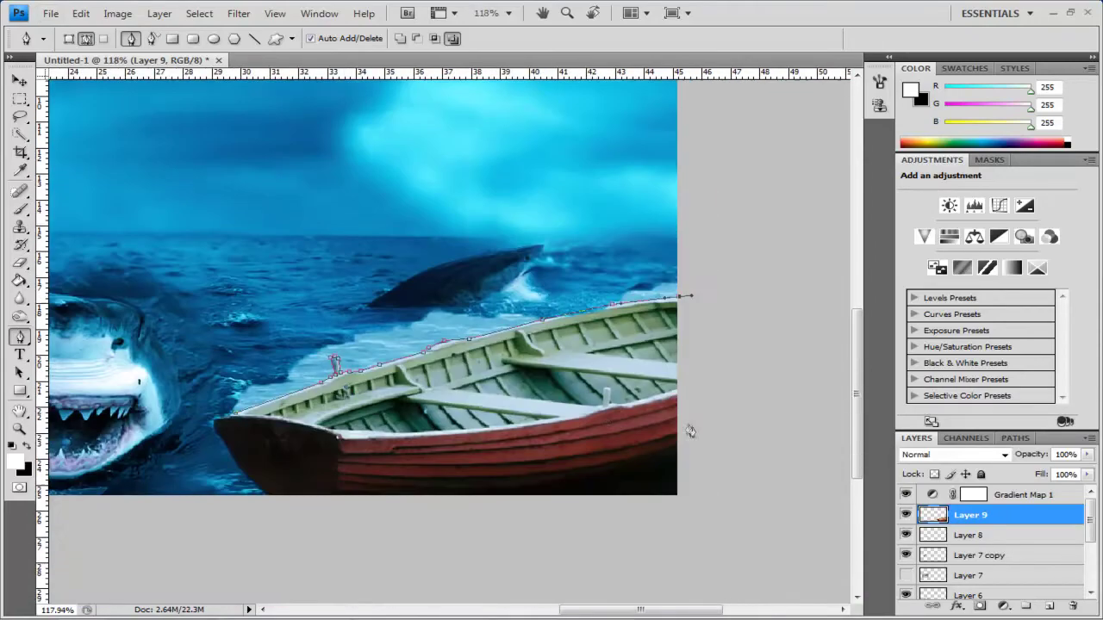
Step: Convert the work path into a selection and delete the leftover water above the rowboat's rim on Layer 9
{"action": "left_click", "coordinate": [1015, 439]}
{"action": "right_click", "coordinate": [938, 457]}
{"action": "left_click", "coordinate": [915, 503]}
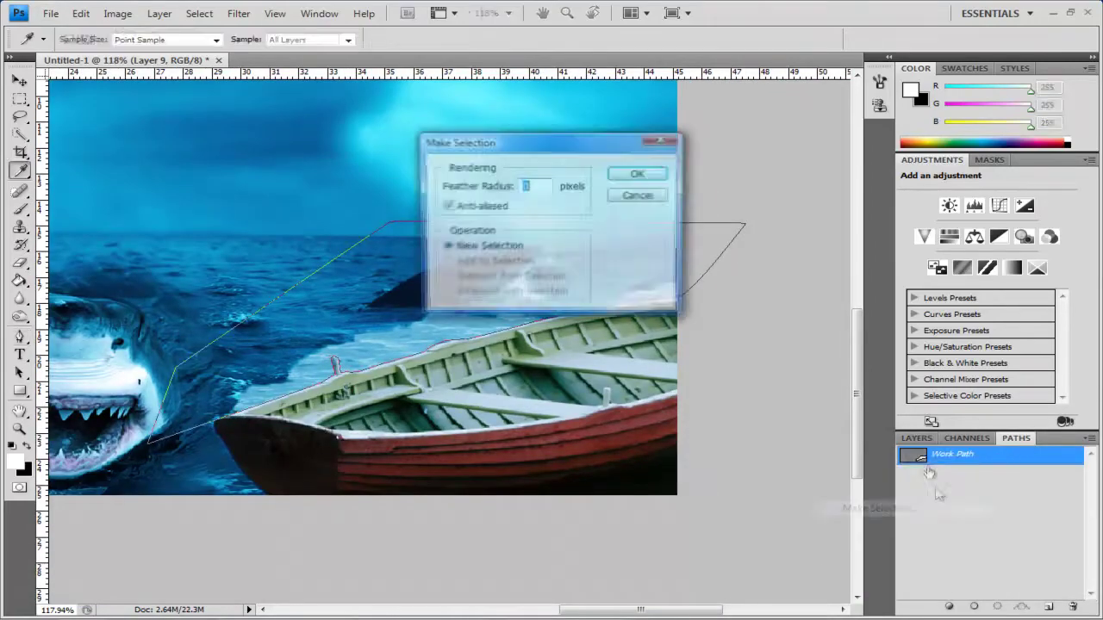
{"action": "key", "text": "Return"}
{"action": "left_click", "coordinate": [915, 438]}
{"action": "key", "text": "Delete"}
{"action": "left_click", "coordinate": [21, 101]}
Step: Try overlaying a second copy of the rowing-boat photo on the cut-out boat at 62% opacity
{"action": "scroll", "coordinate": [340, 324], "scroll_direction": "up", "scroll_amount": 4}
{"action": "left_click_drag", "start_coordinate": [554, 459], "coordinate": [49, 517]}
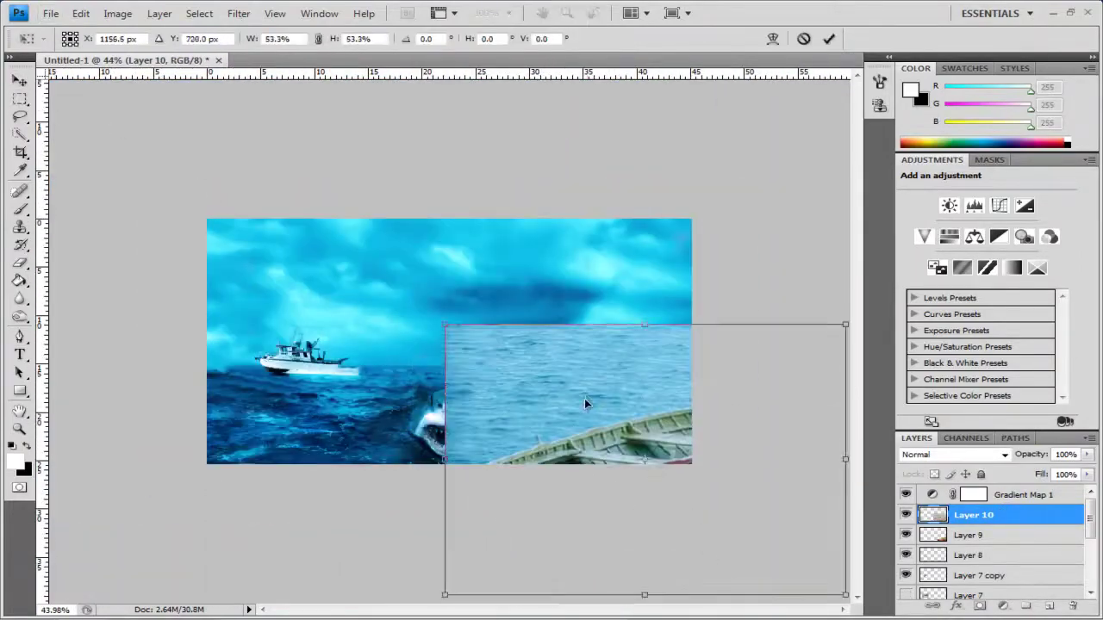
{"action": "left_click_drag", "start_coordinate": [1087, 454], "coordinate": [1058, 472]}
{"action": "left_click_drag", "start_coordinate": [423, 273], "coordinate": [494, 318]}
{"action": "key", "text": "Return"}
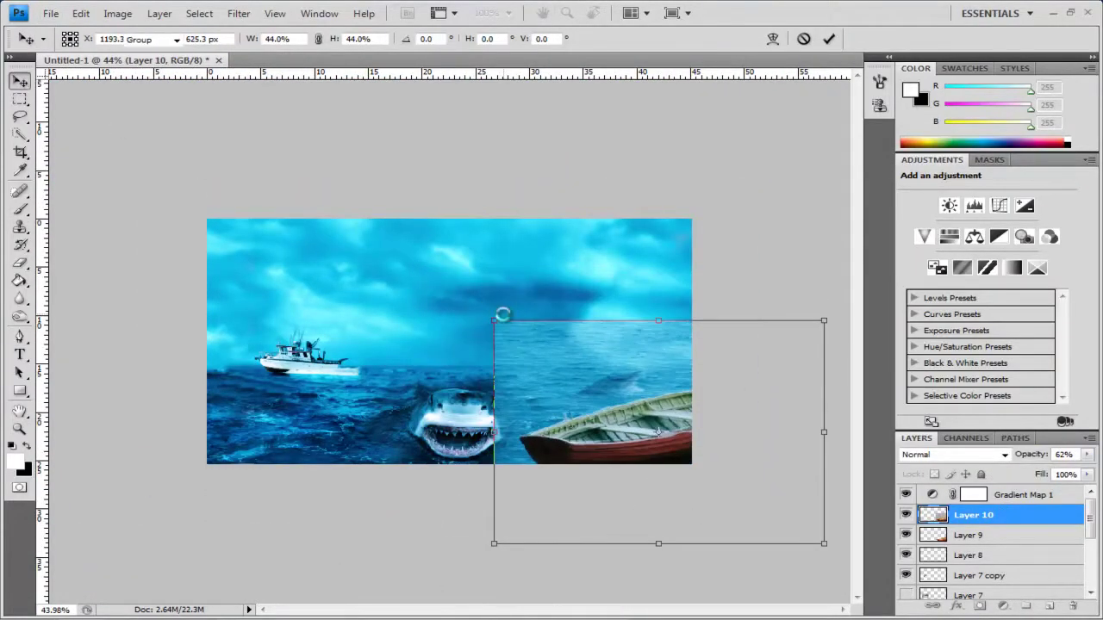
{"action": "left_click_drag", "start_coordinate": [712, 438], "coordinate": [714, 429]}
{"action": "scroll", "coordinate": [715, 428], "scroll_direction": "up", "scroll_amount": 12}
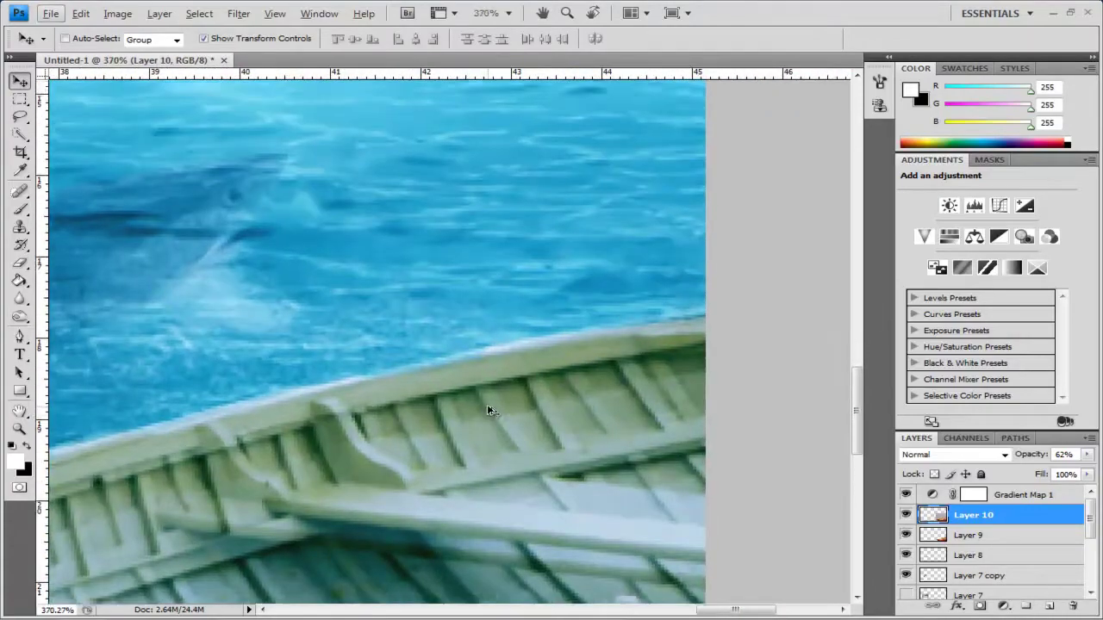
{"action": "key", "text": "Delete"}
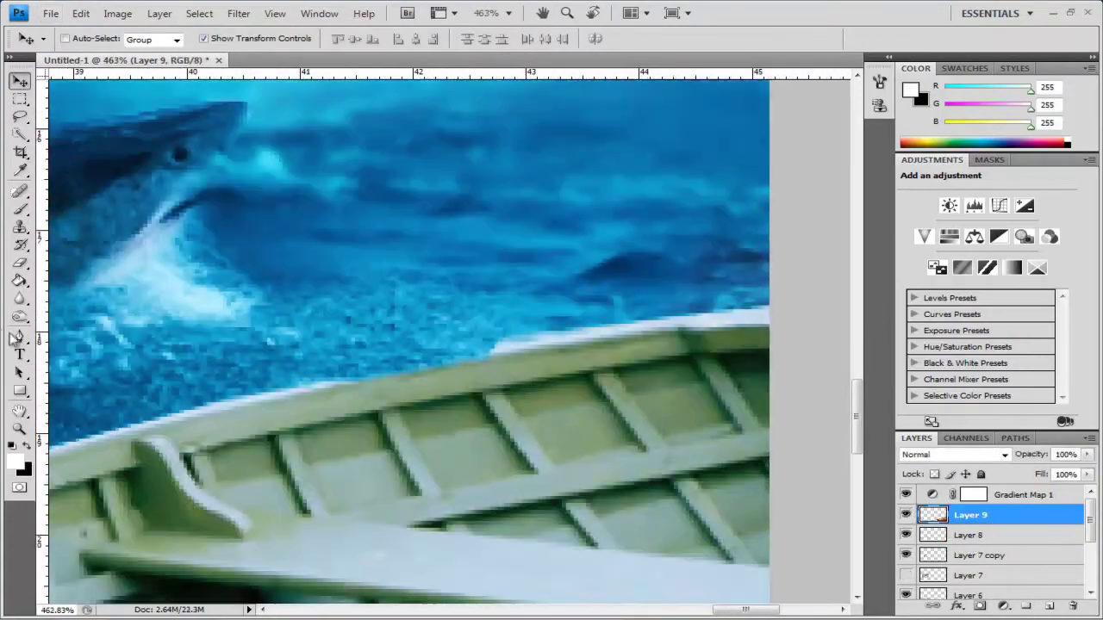
Step: Darken the rowboat's bright upper rim with a 9 px Burn brush on Midtones at 50% exposure
{"action": "right_click", "coordinate": [453, 313]}
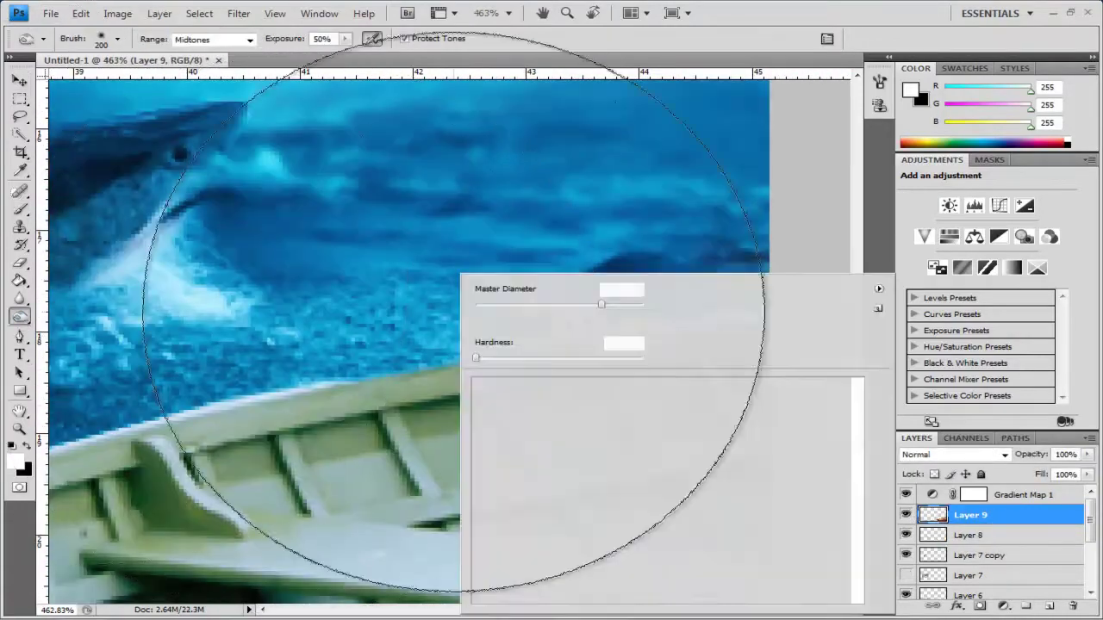
{"action": "double_click", "coordinate": [686, 392]}
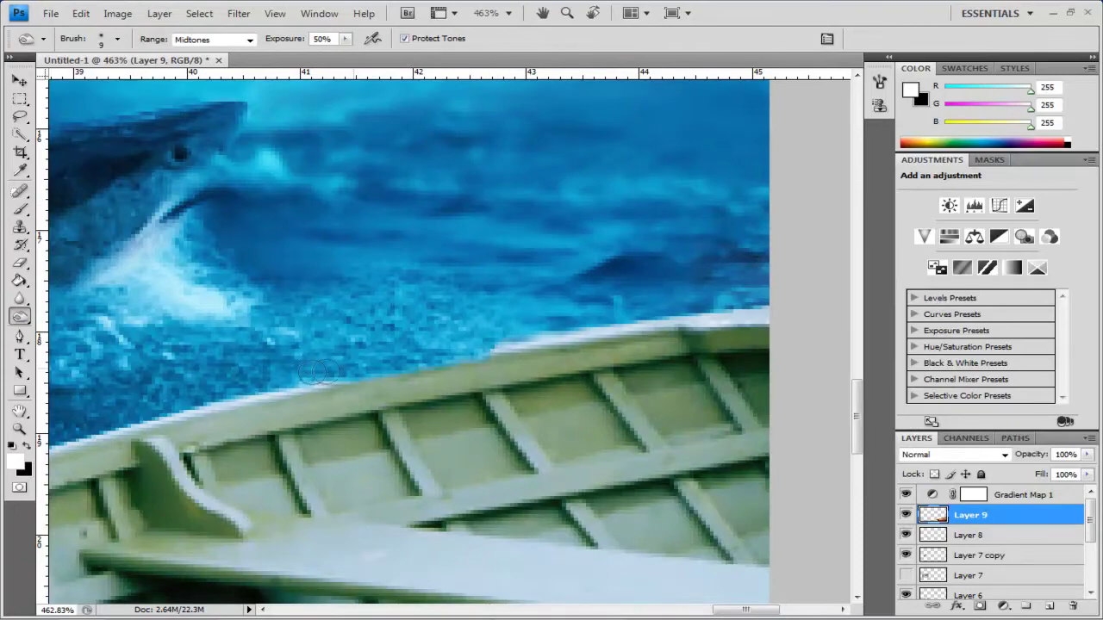
{"action": "scroll", "coordinate": [259, 383], "scroll_direction": "down", "scroll_amount": 12}
{"action": "key", "text": "z"}
{"action": "left_click", "coordinate": [233, 396], "text": "alt"}
{"action": "left_click", "coordinate": [318, 405], "text": "alt"}
Step: Transform the rowboat on Layer 9, rotating it so the stern points up as if the boat were sinking
{"action": "left_click", "coordinate": [24, 86]}
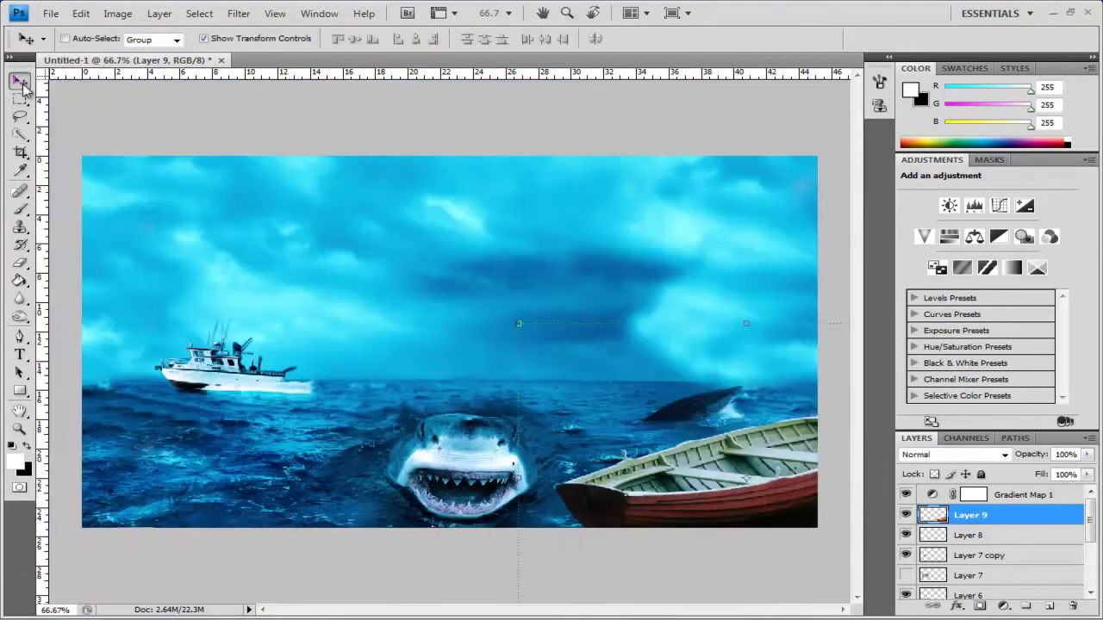
{"action": "scroll", "coordinate": [538, 413], "scroll_direction": "down", "scroll_amount": 1}
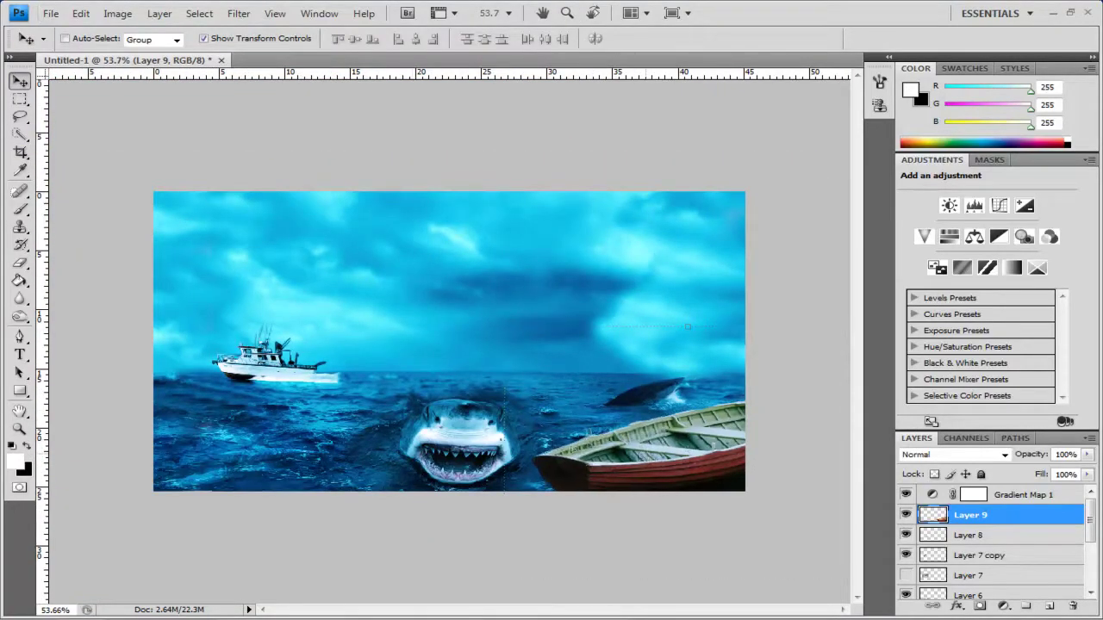
{"action": "key", "text": "ctrl+t"}
{"action": "left_click_drag", "start_coordinate": [710, 312], "coordinate": [787, 380]}
{"action": "key", "text": "Return"}
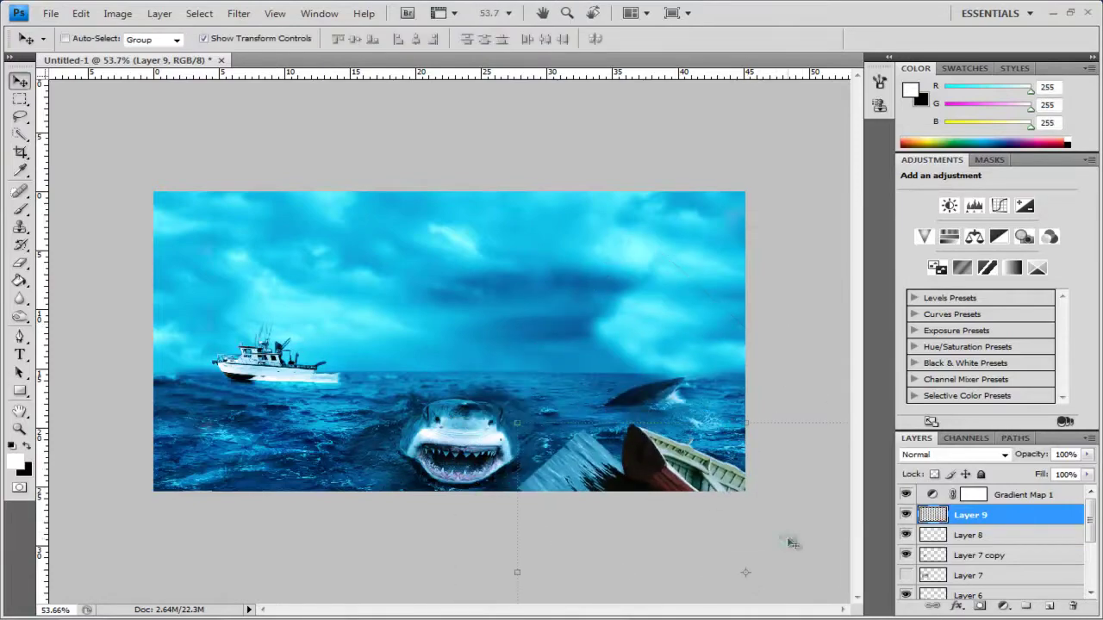
Step: Outline the leftover water patch beside the rotated rowboat's dark stern with the Pen tool
{"action": "scroll", "coordinate": [715, 548], "scroll_direction": "up", "scroll_amount": 3}
{"action": "double_click", "coordinate": [1045, 162]}
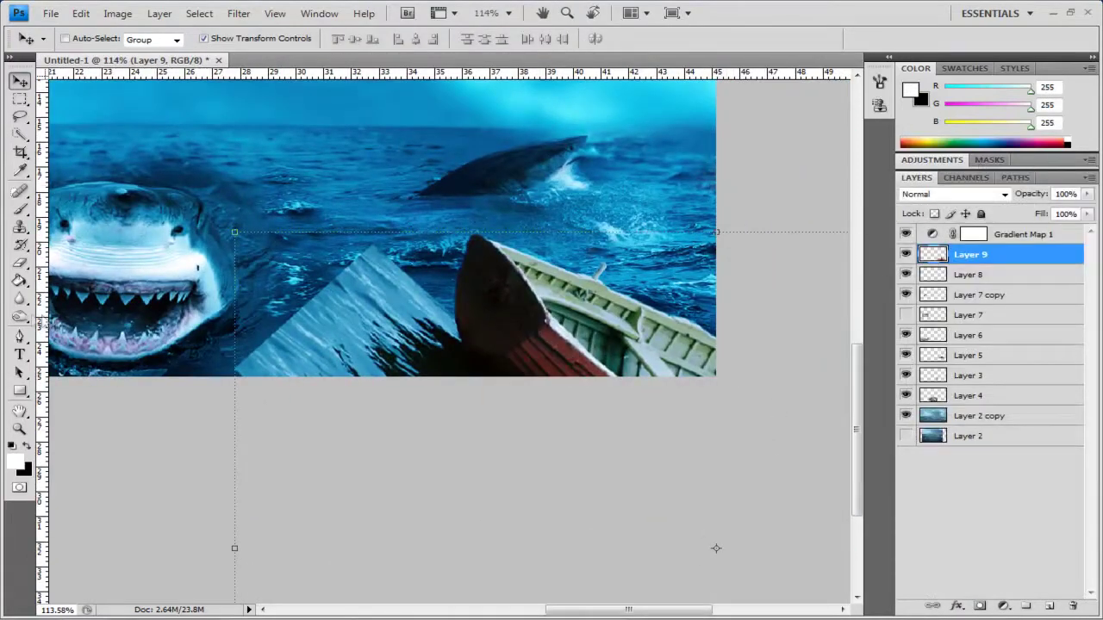
{"action": "key", "text": "p"}
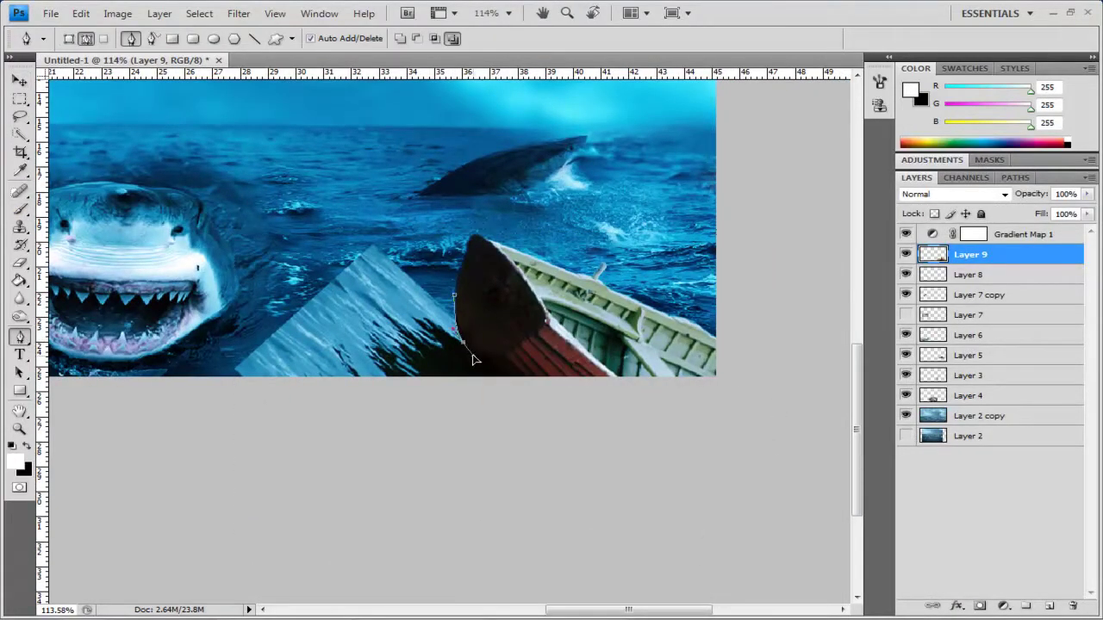
Step: Turn the outlined path into a selection and delete the water patch beside the stern from Layer 9
{"action": "left_click", "coordinate": [1015, 178]}
{"action": "right_click", "coordinate": [1005, 195]}
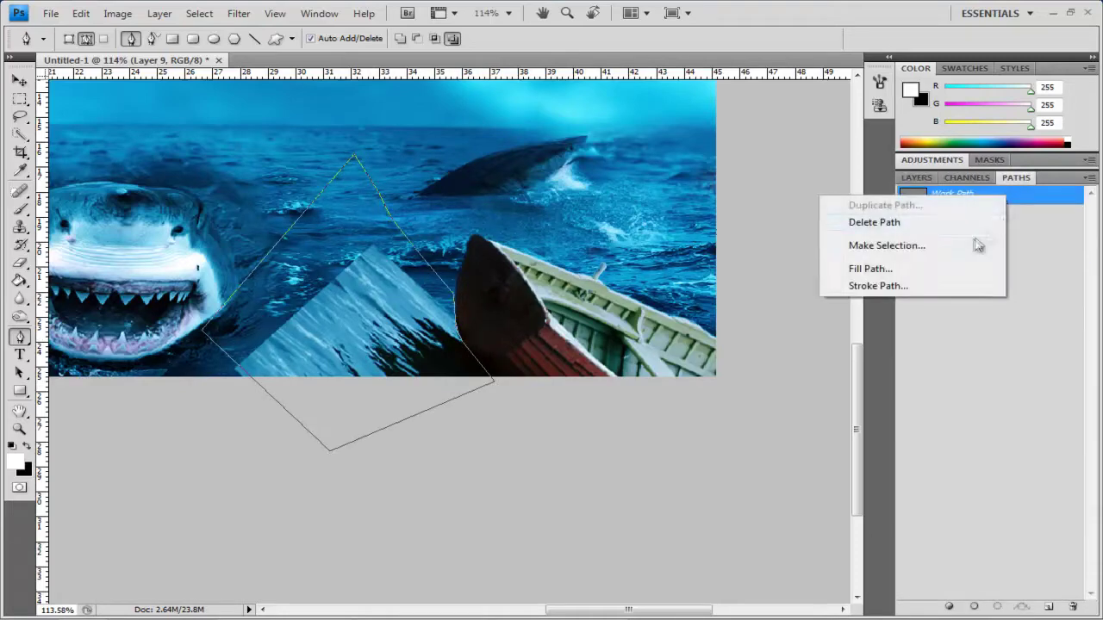
{"action": "left_click", "coordinate": [956, 246]}
{"action": "left_click", "coordinate": [916, 177]}
{"action": "key", "text": "Delete"}
{"action": "key", "text": "ctrl+d"}
{"action": "key", "text": "m"}
Step: Create a new layer above the rowboat and set up the 65 px Clone Stamp to sample sea from Layer 2 copy
{"action": "key", "text": "e"}
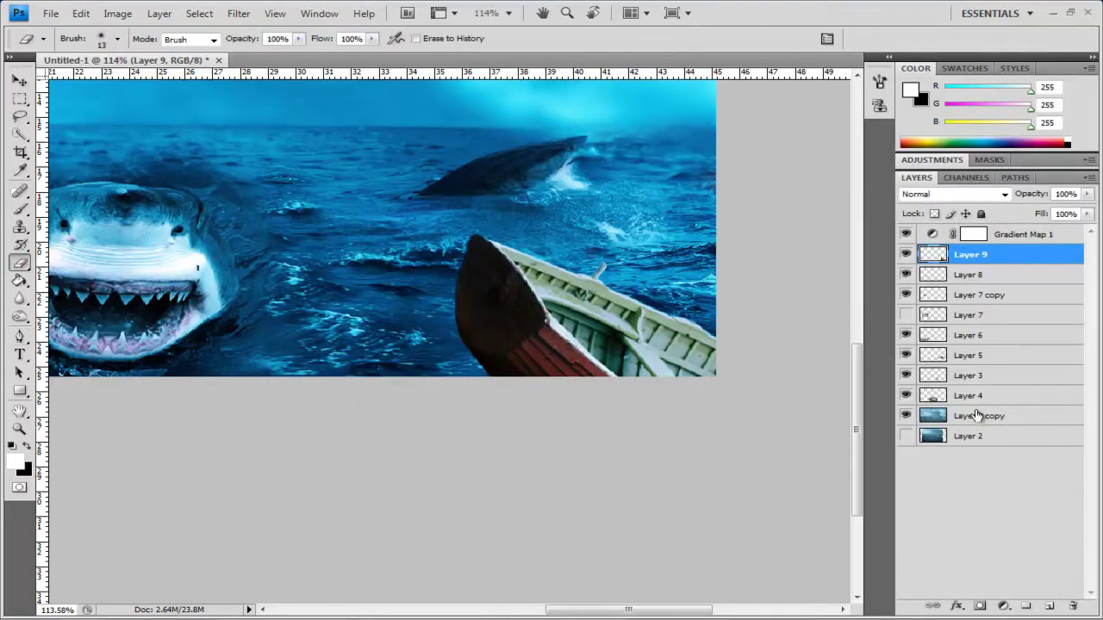
{"action": "left_click", "coordinate": [976, 415]}
{"action": "left_click", "coordinate": [1049, 606]}
{"action": "left_click_drag", "start_coordinate": [974, 417], "coordinate": [976, 247]}
{"action": "left_click", "coordinate": [989, 435]}
{"action": "key", "text": "s"}
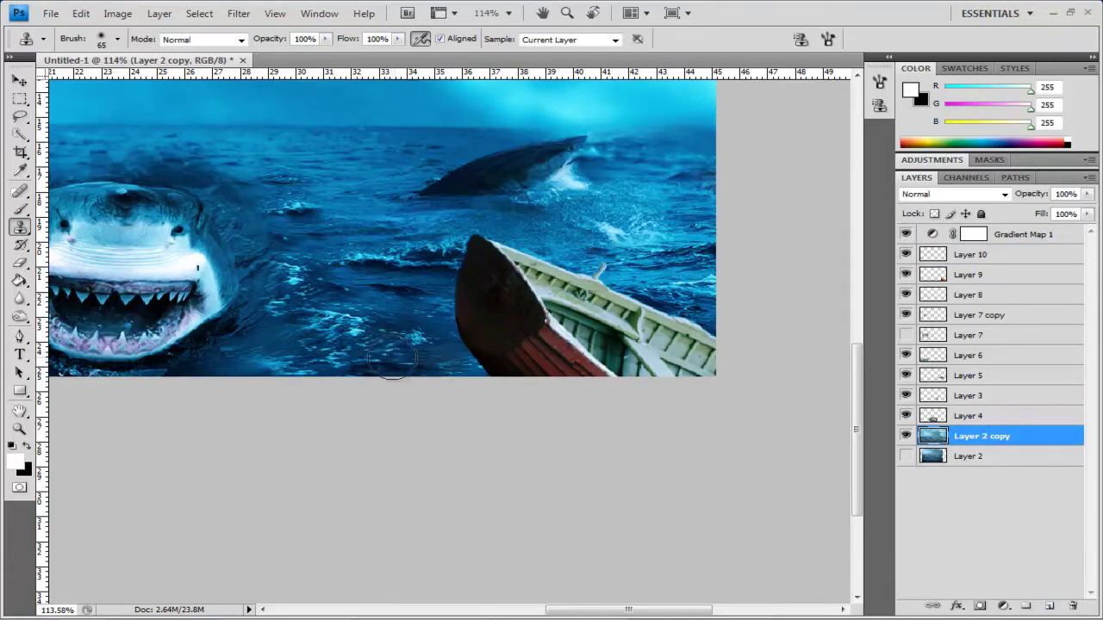
Step: Clone sea water onto Layer 10 over the rowboat's lower parts so it looks partly submerged
{"action": "left_click", "coordinate": [967, 255]}
{"action": "mouse_move", "coordinate": [703, 350]}
{"action": "left_mouse_down"}
{"action": "mouse_move", "coordinate": [575, 398]}
{"action": "mouse_move", "coordinate": [700, 308]}
{"action": "mouse_move", "coordinate": [665, 353]}
{"action": "mouse_move", "coordinate": [713, 376]}
{"action": "left_mouse_up"}
{"action": "key", "text": "ctrl+0"}
{"action": "key", "text": "z"}
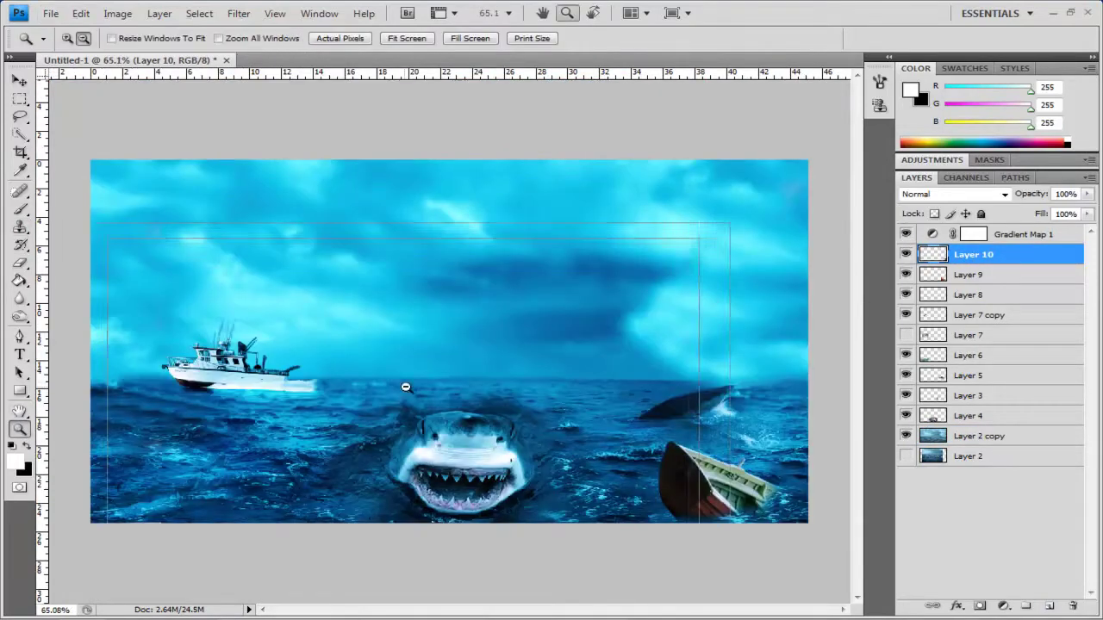
{"action": "left_click", "coordinate": [405, 386], "text": "alt"}
Step: Search Google Images in the browser for "wood debris" and look through the pictures for usable floating wreckage
{"action": "key", "text": "alt+Tab"}
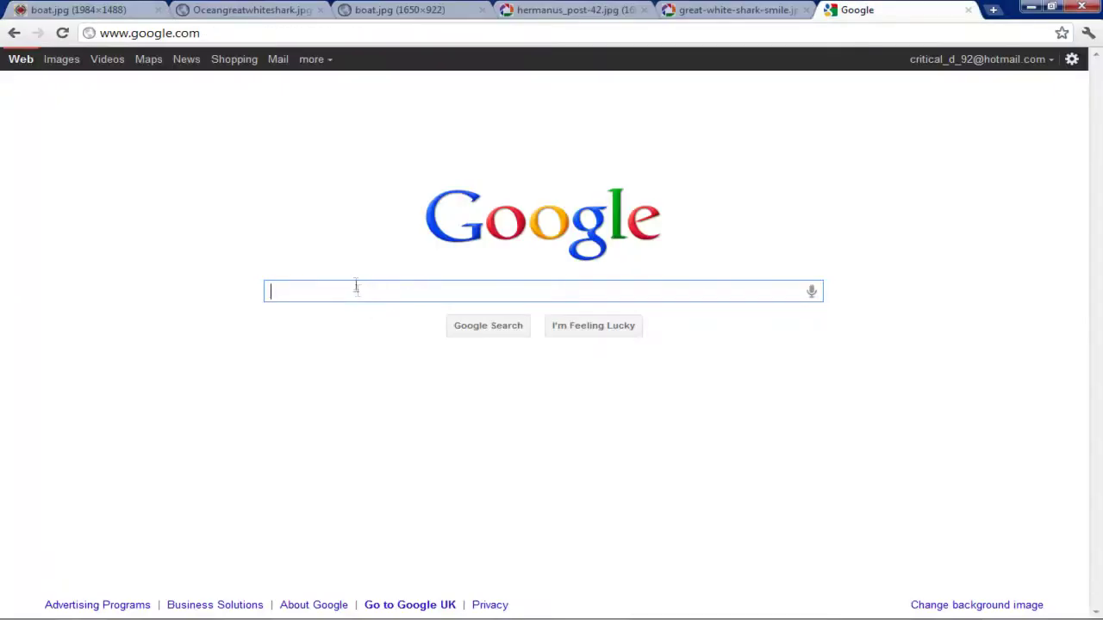
{"action": "type", "text": "wood debris"}
{"action": "left_click", "coordinate": [81, 177]}
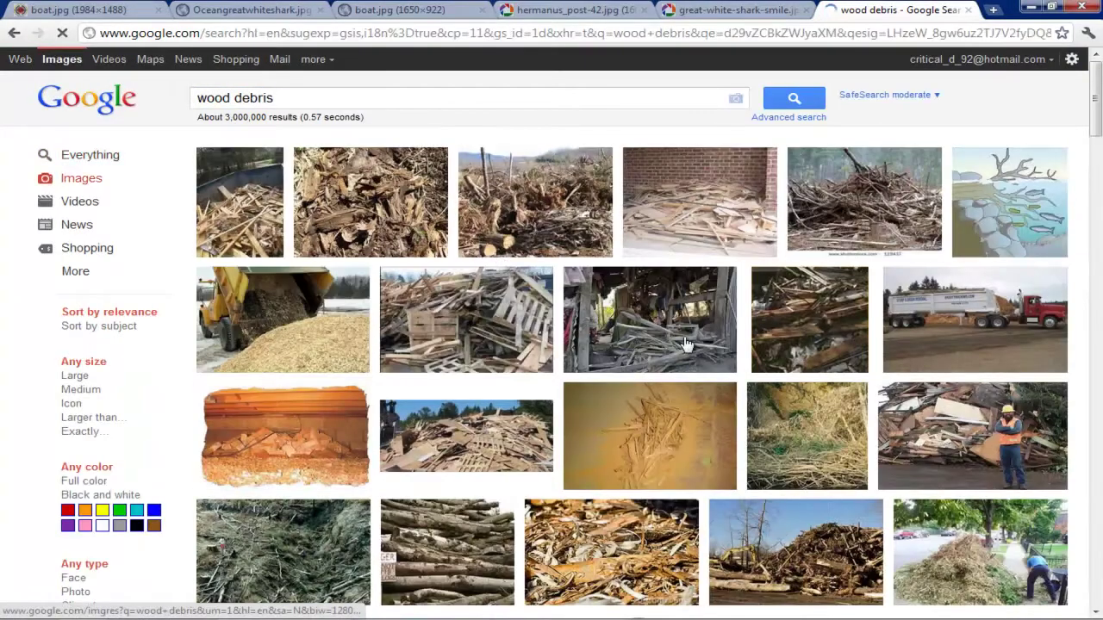
{"action": "scroll", "coordinate": [686, 345], "scroll_direction": "down", "scroll_amount": 20}
{"action": "scroll", "coordinate": [620, 336], "scroll_direction": "up", "scroll_amount": 20}
{"action": "left_click", "coordinate": [969, 11]}
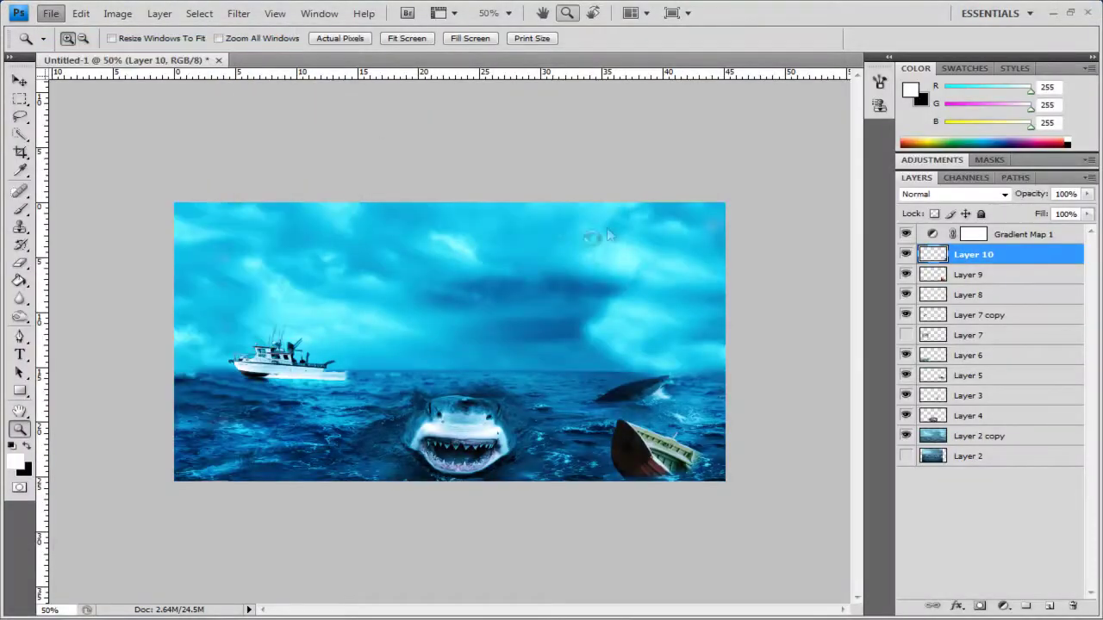
Step: Back in Photoshop, browse the Stocks folder for an image to add to the scene
{"action": "key", "text": "ctrl+o"}
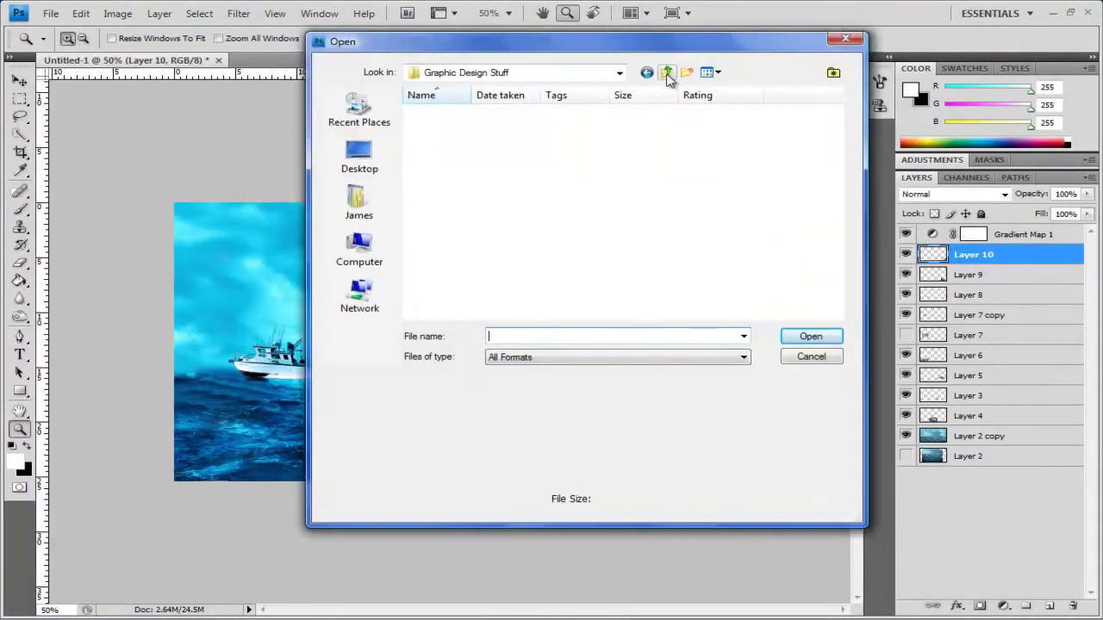
{"action": "scroll", "coordinate": [696, 225], "scroll_direction": "down", "scroll_amount": 2}
{"action": "double_click", "coordinate": [566, 215]}
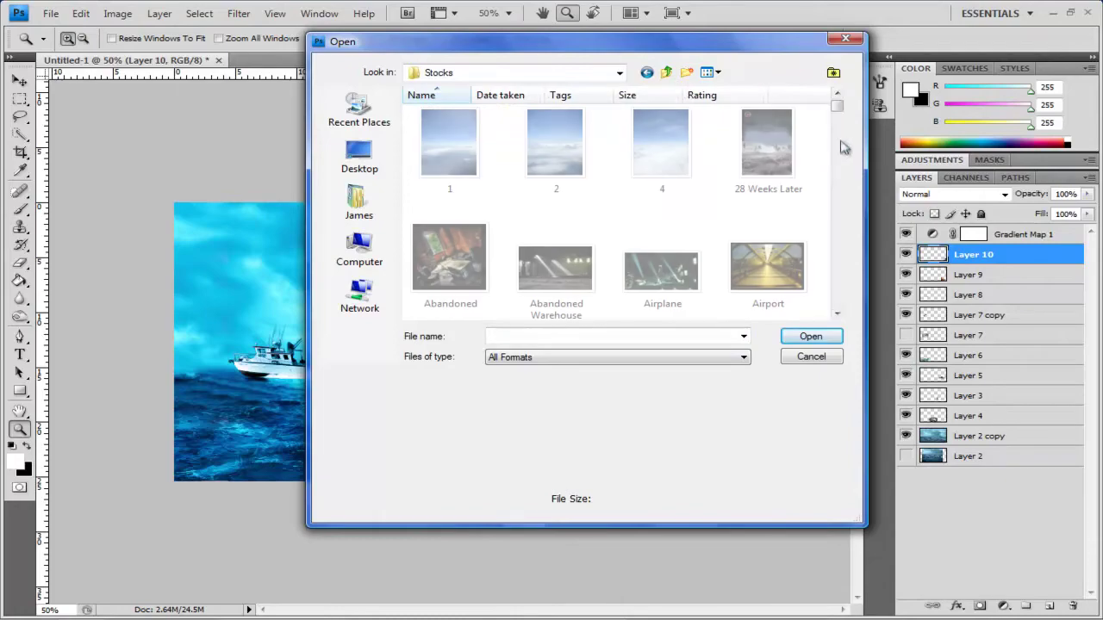
{"action": "scroll", "coordinate": [836, 147], "scroll_direction": "down", "scroll_amount": 10}
{"action": "left_click_drag", "start_coordinate": [858, 158], "coordinate": [870, 303]}
Step: Browse the Textures folder and its contents for suitable material to add to the scene
{"action": "left_click", "coordinate": [666, 74]}
{"action": "double_click", "coordinate": [695, 280]}
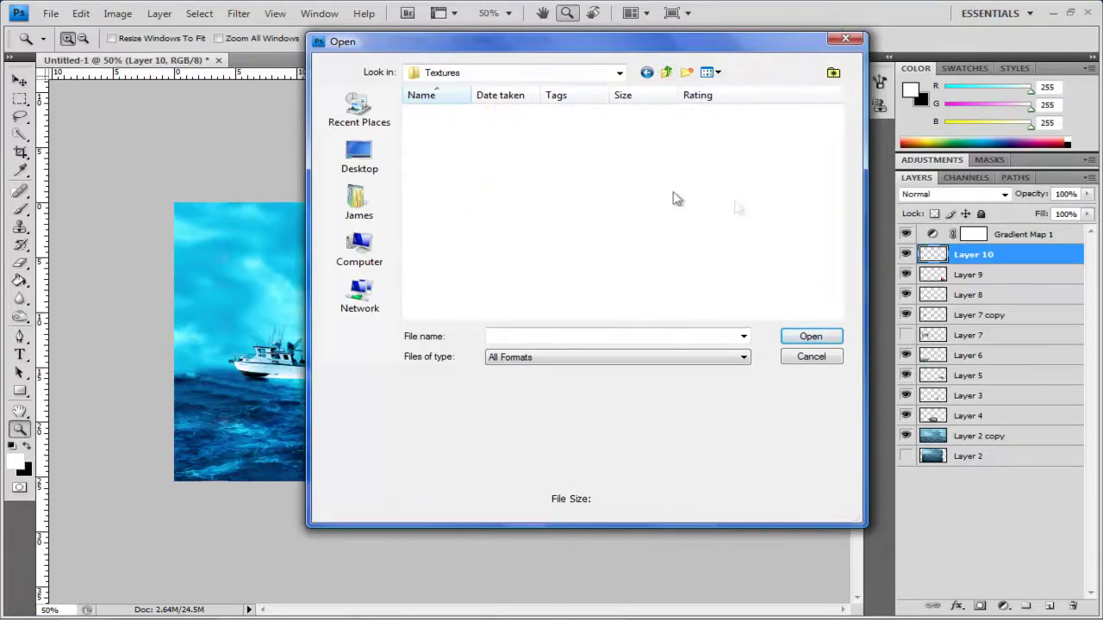
{"action": "double_click", "coordinate": [435, 138]}
{"action": "left_click", "coordinate": [502, 130]}
{"action": "left_click", "coordinate": [760, 202]}
{"action": "scroll", "coordinate": [760, 206], "scroll_direction": "down", "scroll_amount": 2}
{"action": "left_click", "coordinate": [501, 275]}
{"action": "double_click", "coordinate": [529, 273]}
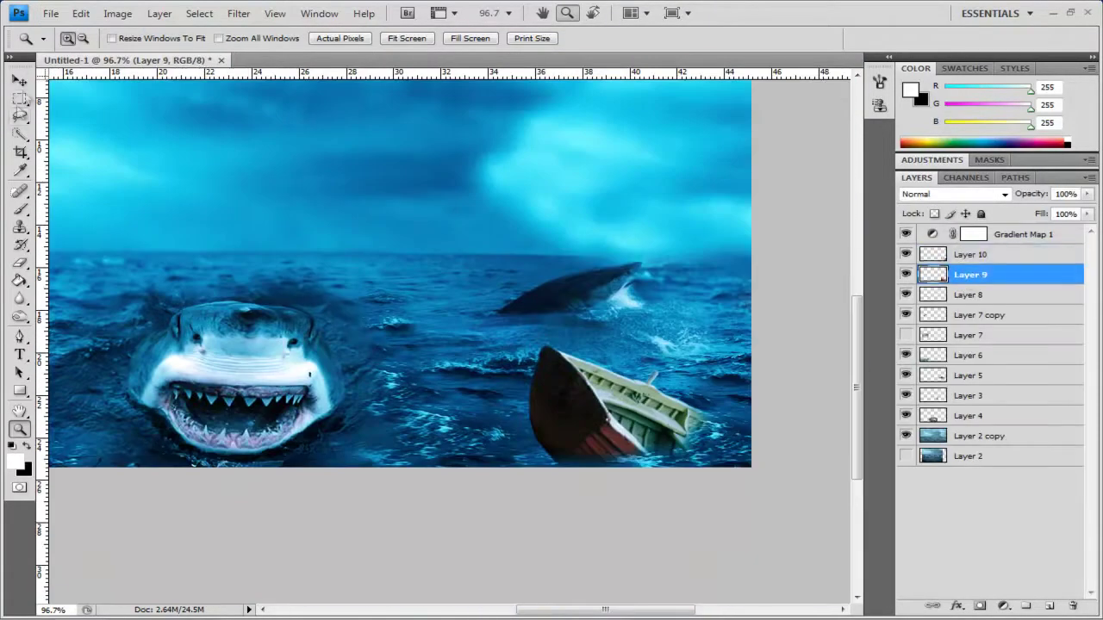
Step: Darken the rowboat on Layer 9 with Hue/Saturation, setting saturation to +1 and lightness to about -19
{"action": "key", "text": "v"}
{"action": "key", "text": "ctrl+u"}
{"action": "left_click_drag", "start_coordinate": [867, 313], "coordinate": [894, 318]}
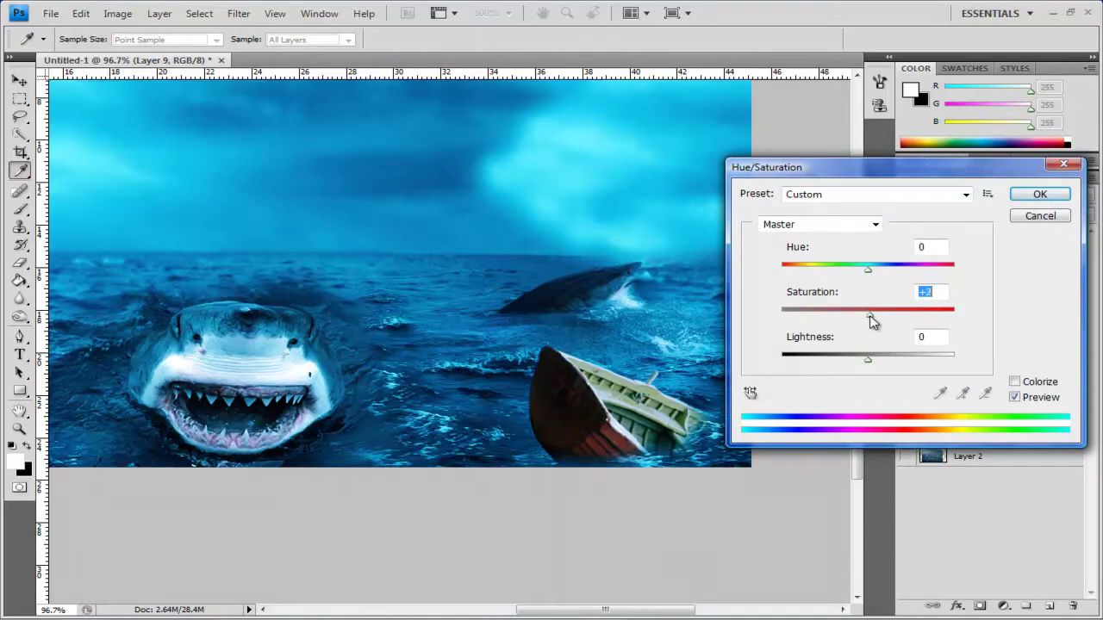
{"action": "left_click_drag", "start_coordinate": [882, 366], "coordinate": [845, 368]}
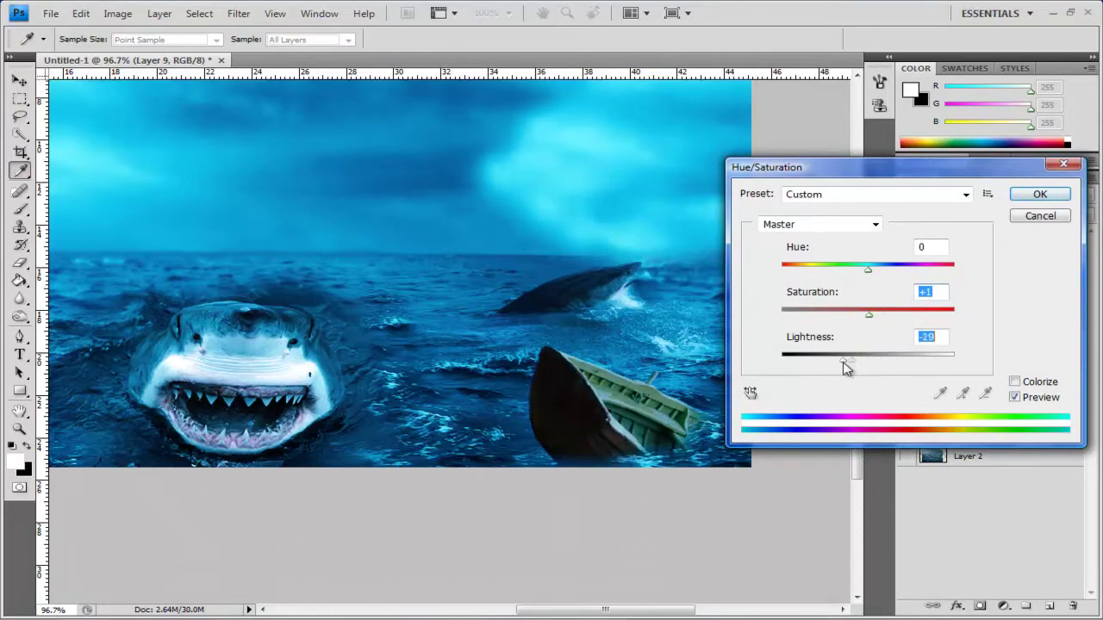
{"action": "left_click", "coordinate": [1038, 194]}
Step: Lower the rowboat layer's brightness to about -40 and raise its contrast slightly with Brightness/Contrast
{"action": "left_click", "coordinate": [117, 13]}
{"action": "mouse_move", "coordinate": [143, 52]}
{"action": "left_click", "coordinate": [362, 54]}
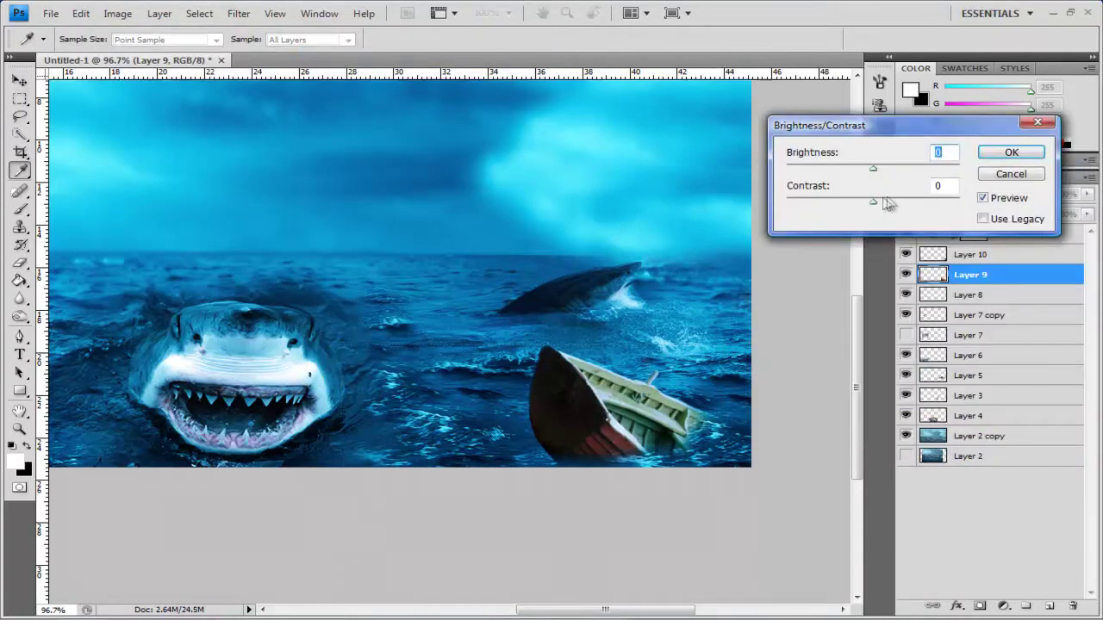
{"action": "mouse_move", "coordinate": [872, 169]}
{"action": "left_mouse_down"}
{"action": "mouse_move", "coordinate": [850, 172]}
{"action": "mouse_move", "coordinate": [882, 171]}
{"action": "mouse_move", "coordinate": [852, 173]}
{"action": "left_mouse_up"}
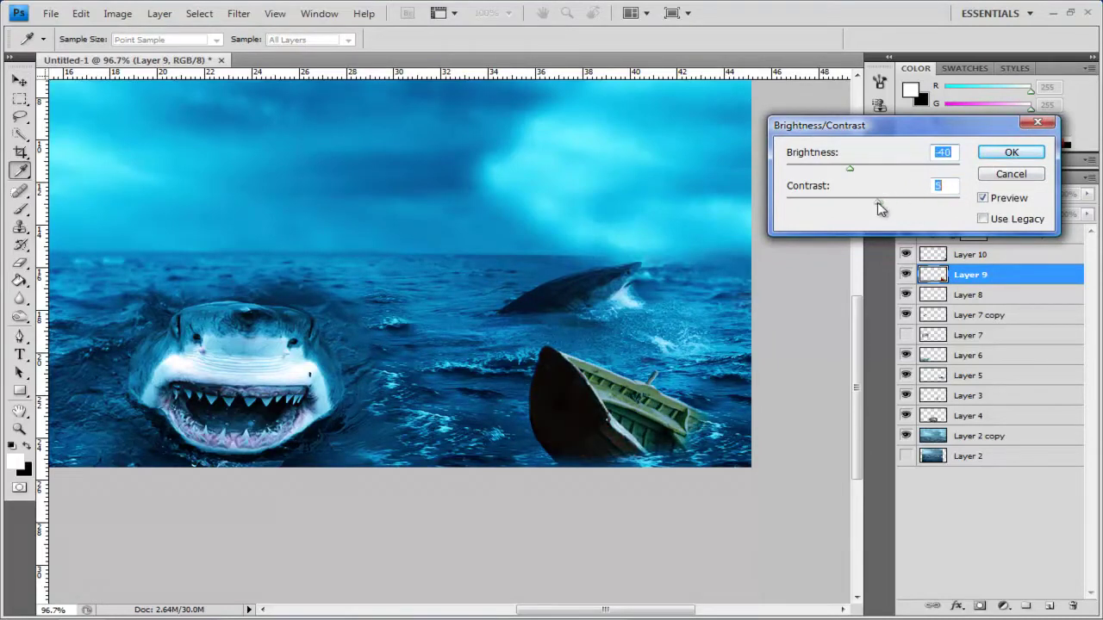
{"action": "left_click", "coordinate": [999, 153]}
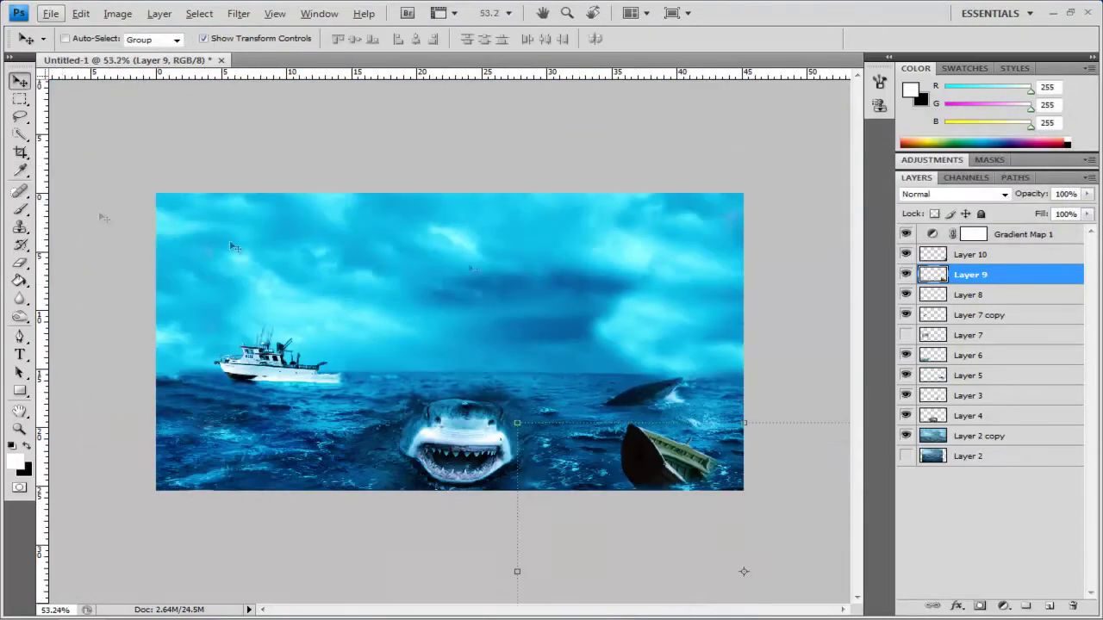
Step: Switch to the browser and search Google Images for "scuba diver", limited to large pictures
{"action": "key", "text": "l"}
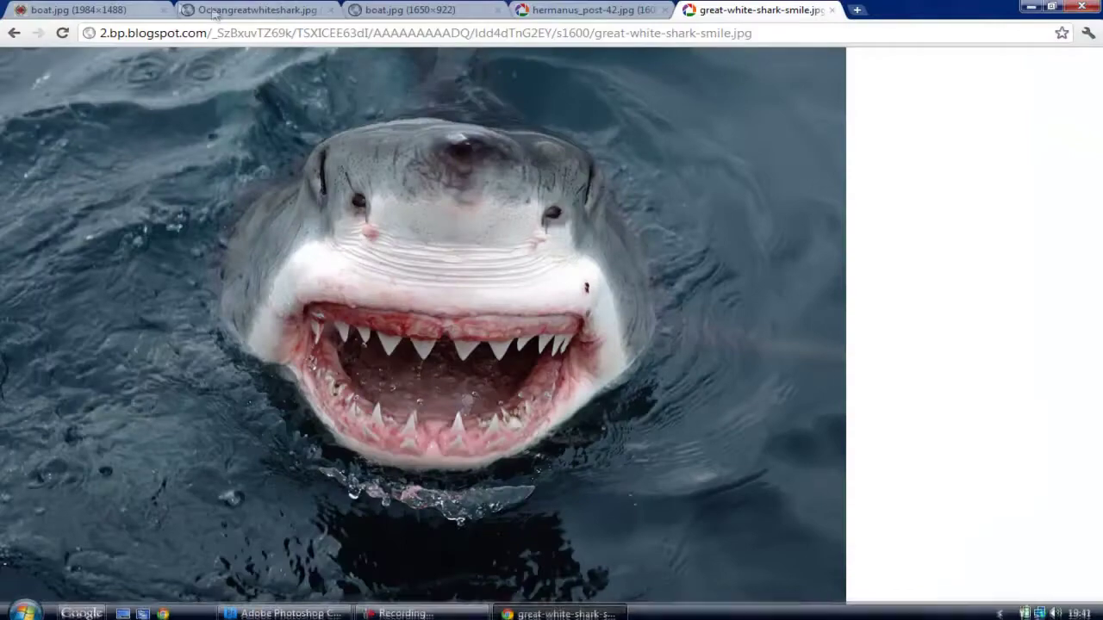
{"action": "key", "text": "ctrl+Tab"}
{"action": "key", "text": "ctrl+Tab"}
{"action": "key", "text": "ctrl+shift+Tab"}
{"action": "left_click", "coordinate": [271, 36]}
{"action": "type", "text": "google.com"}
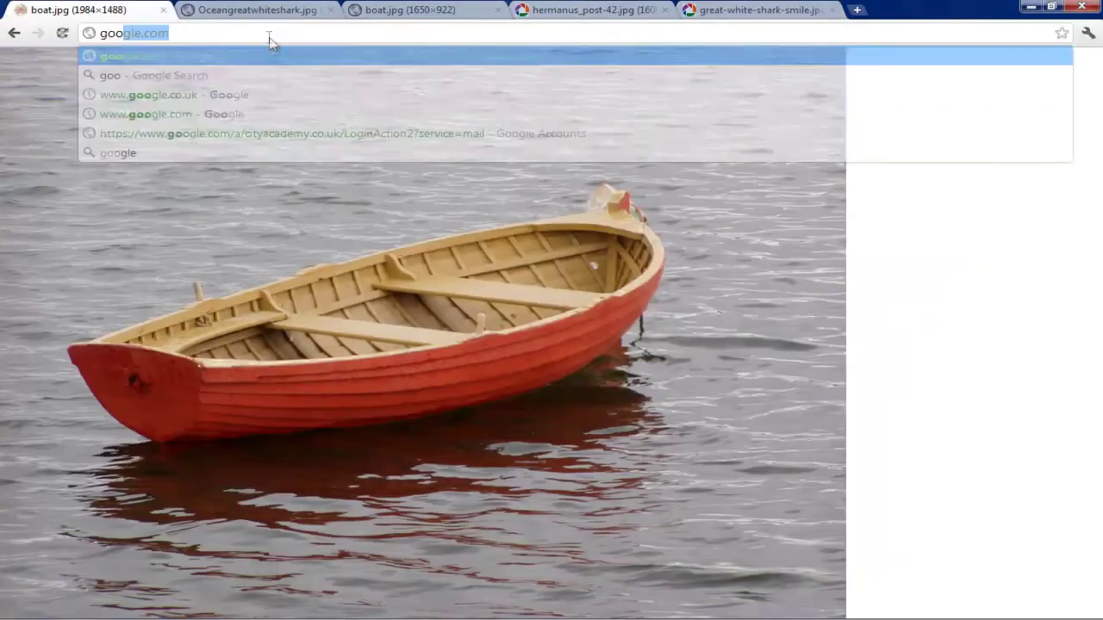
{"action": "key", "text": "Return"}
{"action": "type", "text": "scuba diver"}
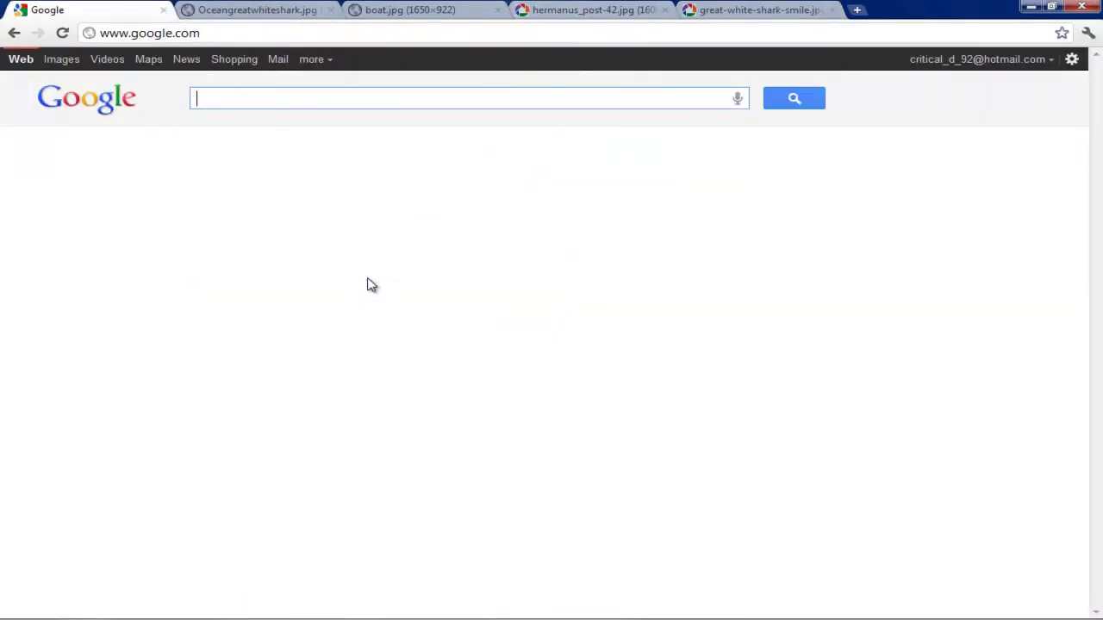
{"action": "key", "text": "Return"}
{"action": "left_click", "coordinate": [65, 63]}
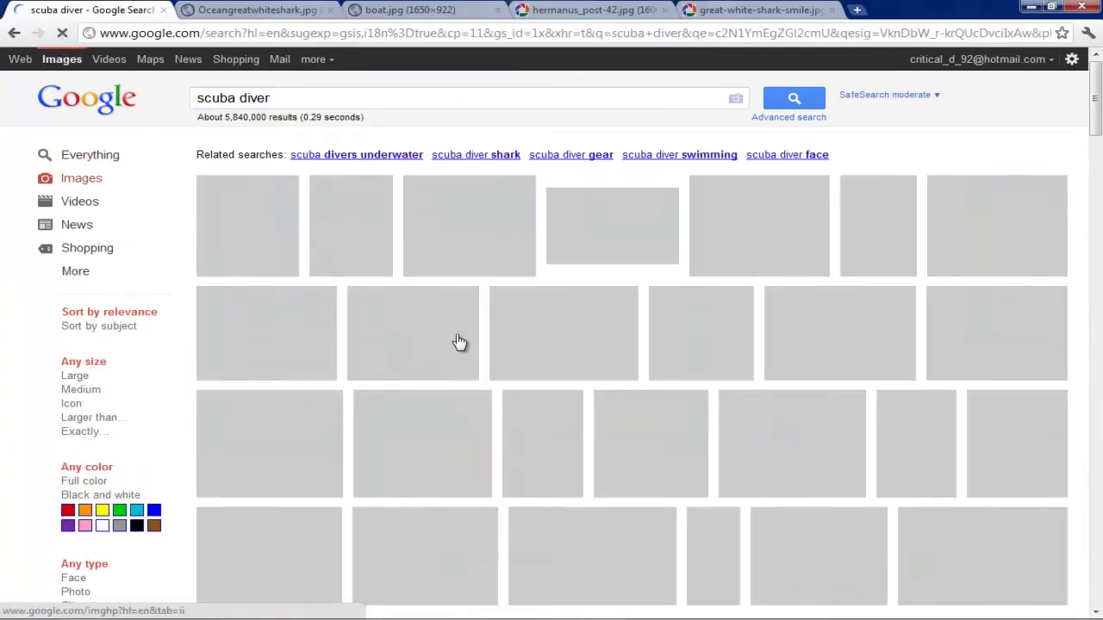
{"action": "left_click", "coordinate": [78, 388]}
Step: Look through the scuba diver results and open the photo of a diver wading with fins in a new tab
{"action": "scroll", "coordinate": [584, 346], "scroll_direction": "down", "scroll_amount": 10}
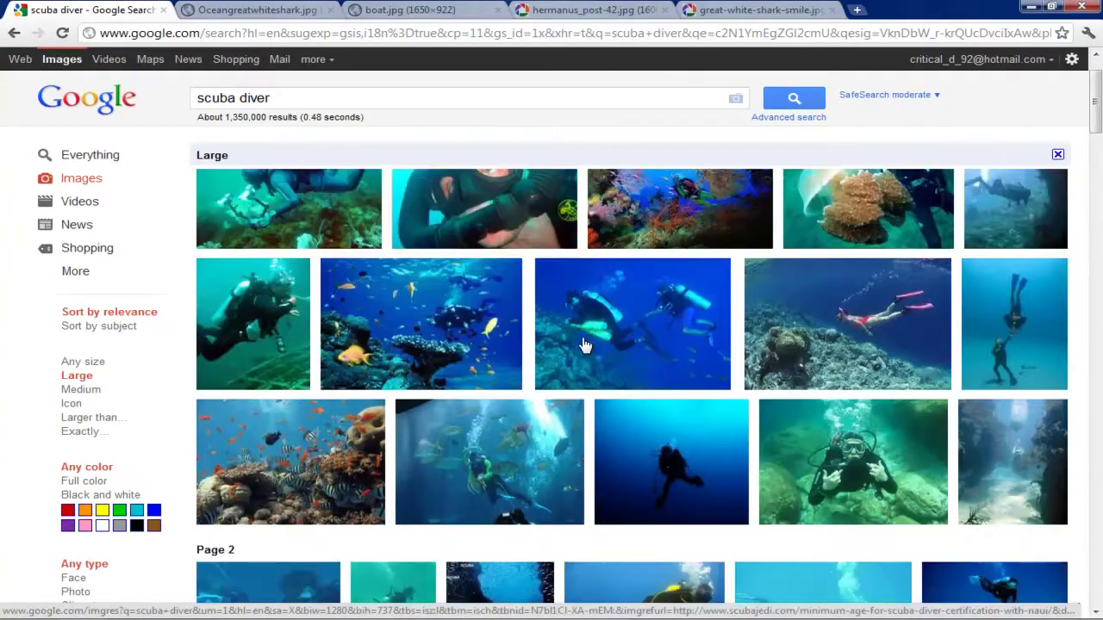
{"action": "scroll", "coordinate": [584, 344], "scroll_direction": "down", "scroll_amount": 10}
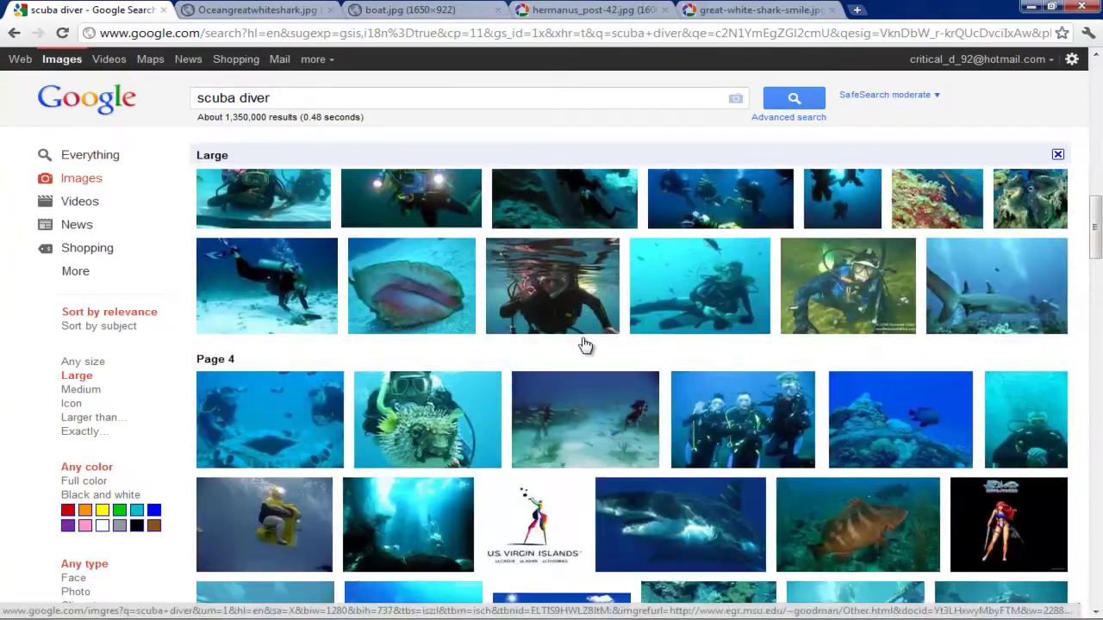
{"action": "scroll", "coordinate": [584, 344], "scroll_direction": "down", "scroll_amount": 8}
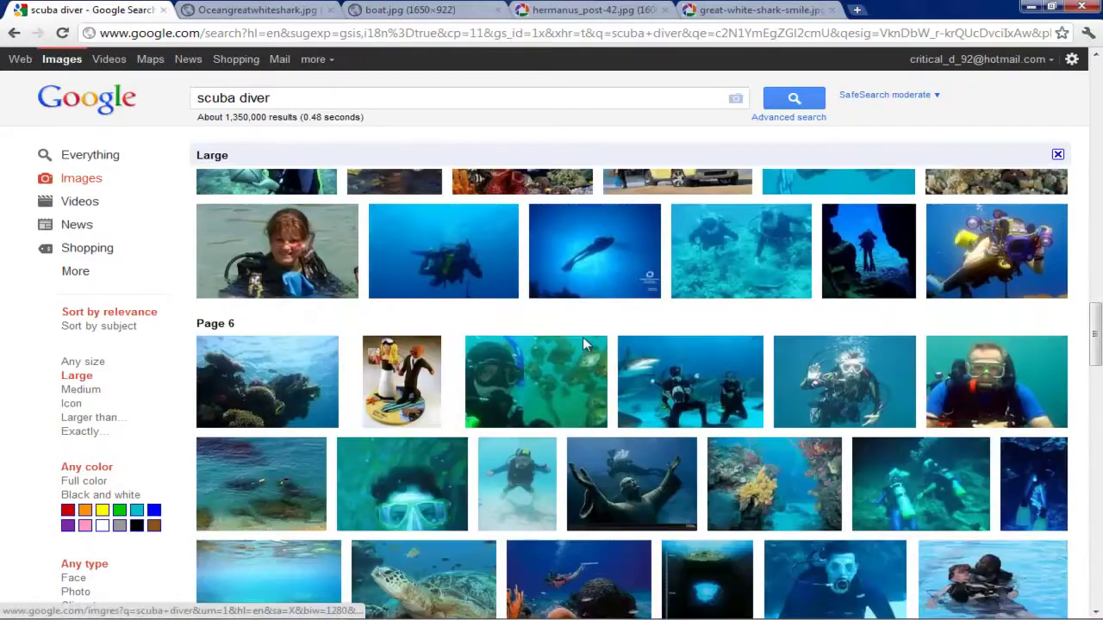
{"action": "mouse_move", "coordinate": [992, 259]}
{"action": "scroll", "coordinate": [591, 247], "scroll_direction": "down", "scroll_amount": 8}
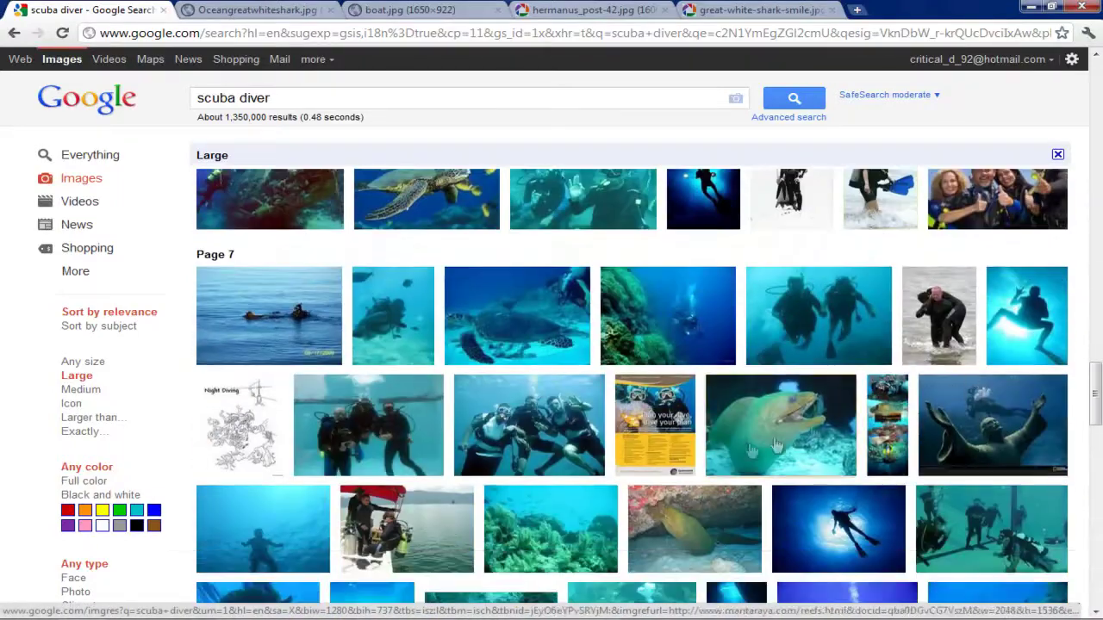
{"action": "mouse_move", "coordinate": [923, 317]}
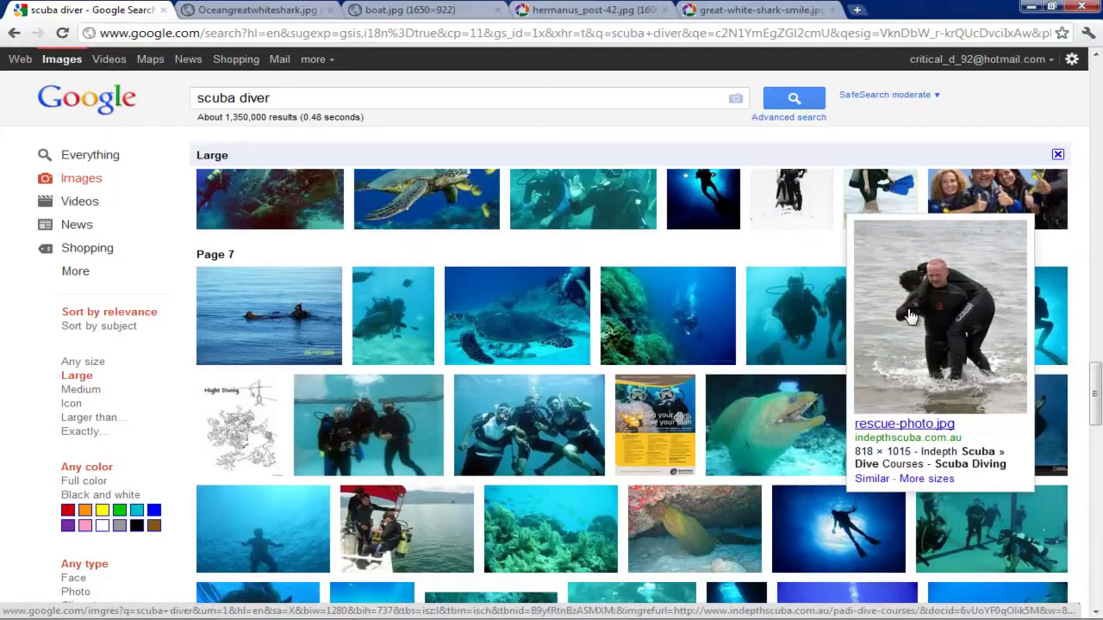
{"action": "scroll", "coordinate": [565, 404], "scroll_direction": "down", "scroll_amount": 5}
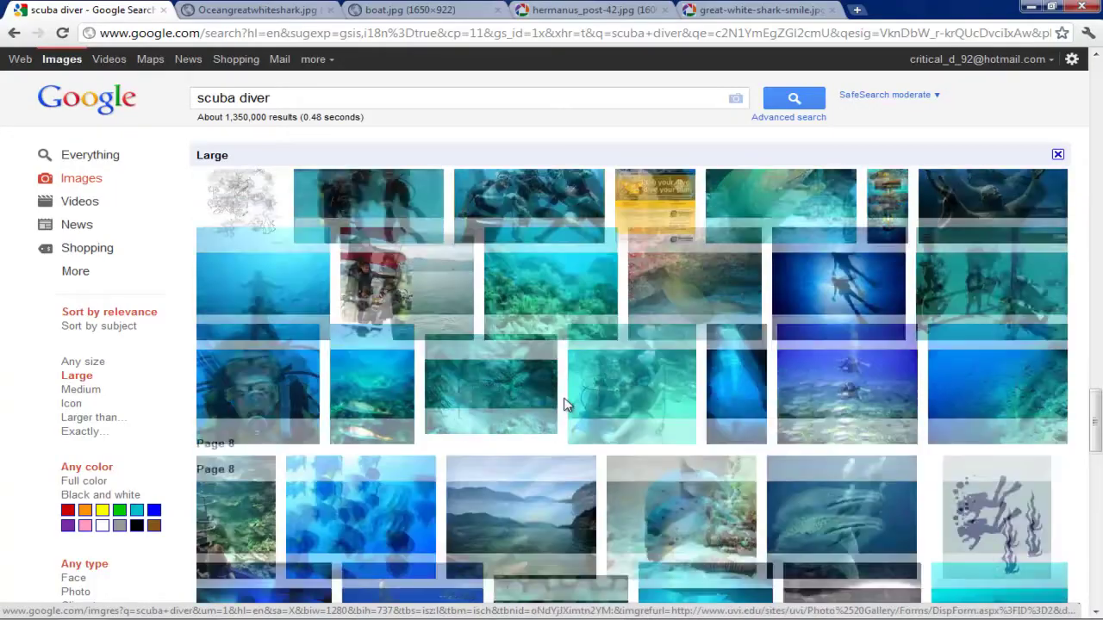
{"action": "scroll", "coordinate": [566, 405], "scroll_direction": "down", "scroll_amount": 5}
{"action": "scroll", "coordinate": [566, 405], "scroll_direction": "down", "scroll_amount": 5}
{"action": "scroll", "coordinate": [581, 369], "scroll_direction": "up", "scroll_amount": 10}
{"action": "scroll", "coordinate": [880, 379], "scroll_direction": "down", "scroll_amount": 2}
{"action": "middle_click", "coordinate": [880, 331]}
{"action": "left_click", "coordinate": [277, 12]}
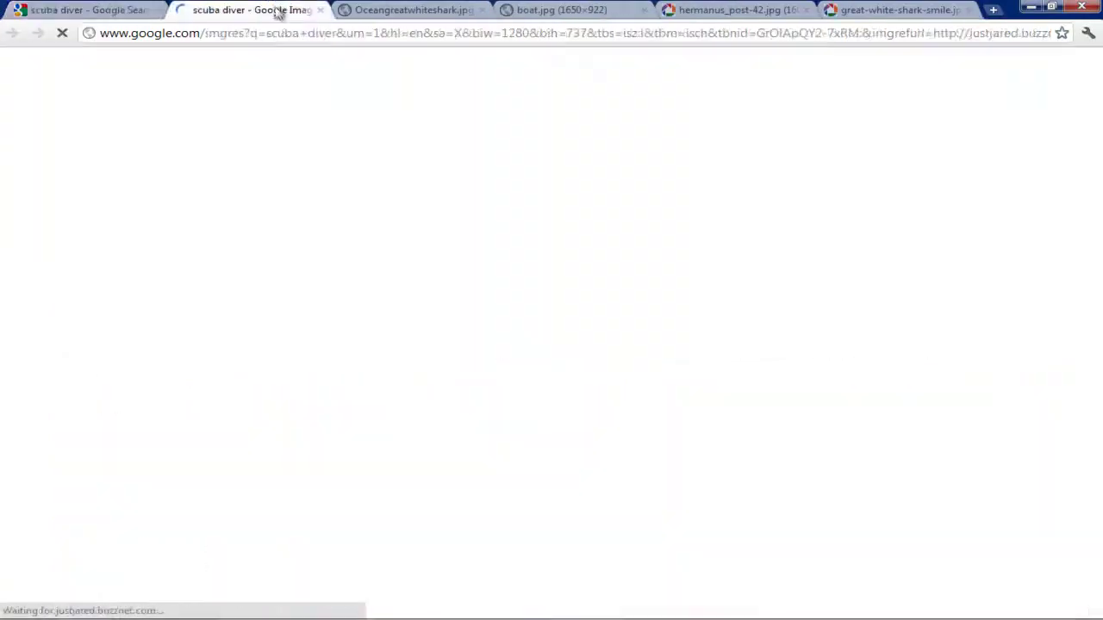
Step: Bring the diver photo into the Photoshop composition as Layer 11 and transform it to fit beside the shark
{"action": "left_click", "coordinate": [270, 171]}
{"action": "left_click_drag", "start_coordinate": [268, 200], "coordinate": [456, 341]}
{"action": "key", "text": "alt+Tab"}
{"action": "left_click_drag", "start_coordinate": [231, 299], "coordinate": [357, 468]}
{"action": "left_click_drag", "start_coordinate": [497, 491], "coordinate": [302, 375]}
{"action": "left_click_drag", "start_coordinate": [162, 350], "coordinate": [199, 401]}
{"action": "left_click_drag", "start_coordinate": [183, 456], "coordinate": [175, 468]}
{"action": "key", "text": "ctrl+z"}
{"action": "left_click_drag", "start_coordinate": [363, 463], "coordinate": [352, 352]}
{"action": "left_click_drag", "start_coordinate": [222, 293], "coordinate": [315, 418]}
{"action": "key", "text": "Return"}
Step: Flip the diver photo horizontally, then tilt and position it between the fishing boat and the shark
{"action": "left_click", "coordinate": [81, 14]}
{"action": "mouse_move", "coordinate": [226, 303]}
{"action": "left_click", "coordinate": [392, 469]}
{"action": "left_click_drag", "start_coordinate": [394, 463], "coordinate": [424, 374]}
{"action": "left_click_drag", "start_coordinate": [459, 504], "coordinate": [431, 516]}
{"action": "mouse_move", "coordinate": [413, 398]}
{"action": "left_mouse_down"}
{"action": "mouse_move", "coordinate": [287, 463]}
{"action": "mouse_move", "coordinate": [350, 316]}
{"action": "left_mouse_up"}
{"action": "key", "text": "Return"}
Step: Trace a Pen path along the diver's air tank, hair, face, mask and front strap
{"action": "scroll", "coordinate": [384, 416], "scroll_direction": "up", "scroll_amount": 6}
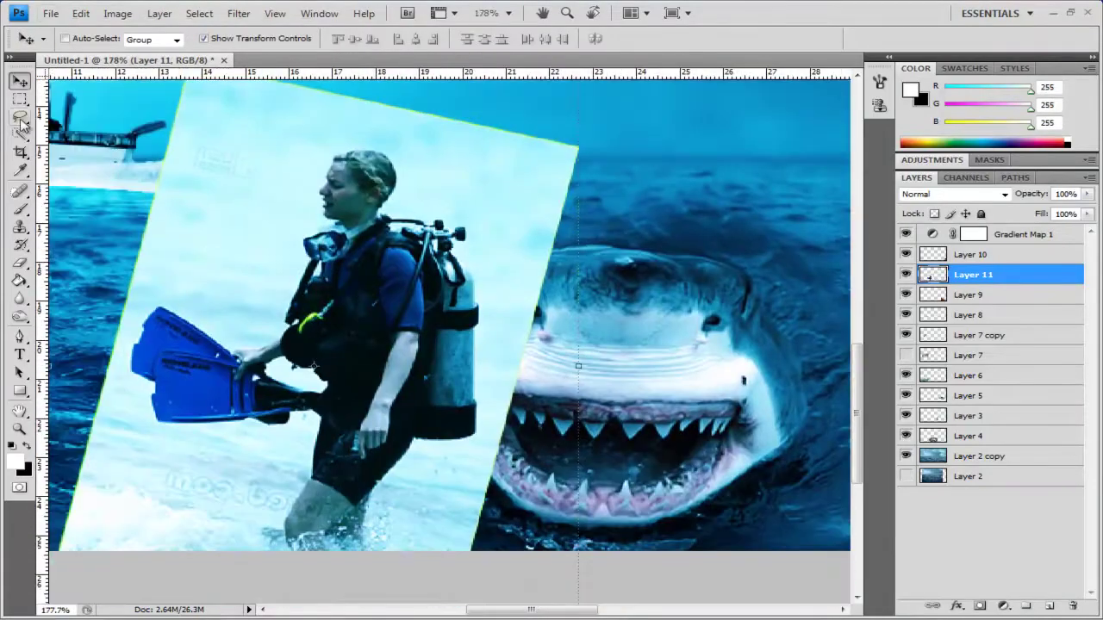
{"action": "left_click", "coordinate": [20, 118]}
{"action": "left_click", "coordinate": [20, 337]}
{"action": "left_click_drag", "start_coordinate": [411, 442], "coordinate": [373, 399]}
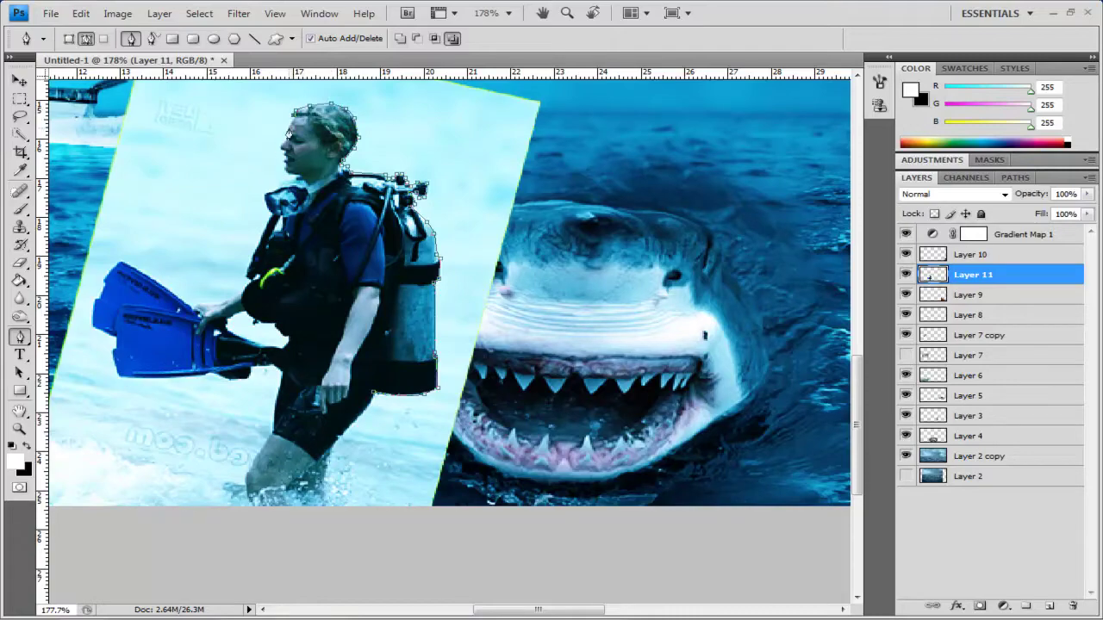
{"action": "scroll", "coordinate": [286, 172], "scroll_direction": "down", "scroll_amount": 2}
{"action": "scroll", "coordinate": [347, 412], "scroll_direction": "up", "scroll_amount": 4}
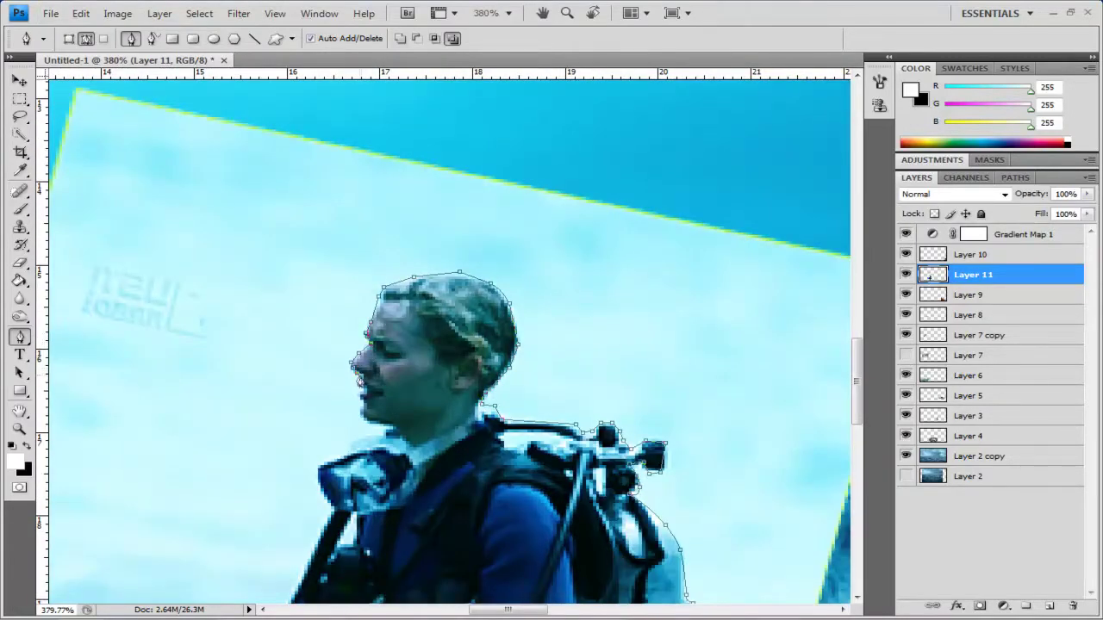
{"action": "left_click_drag", "start_coordinate": [383, 445], "coordinate": [420, 314]}
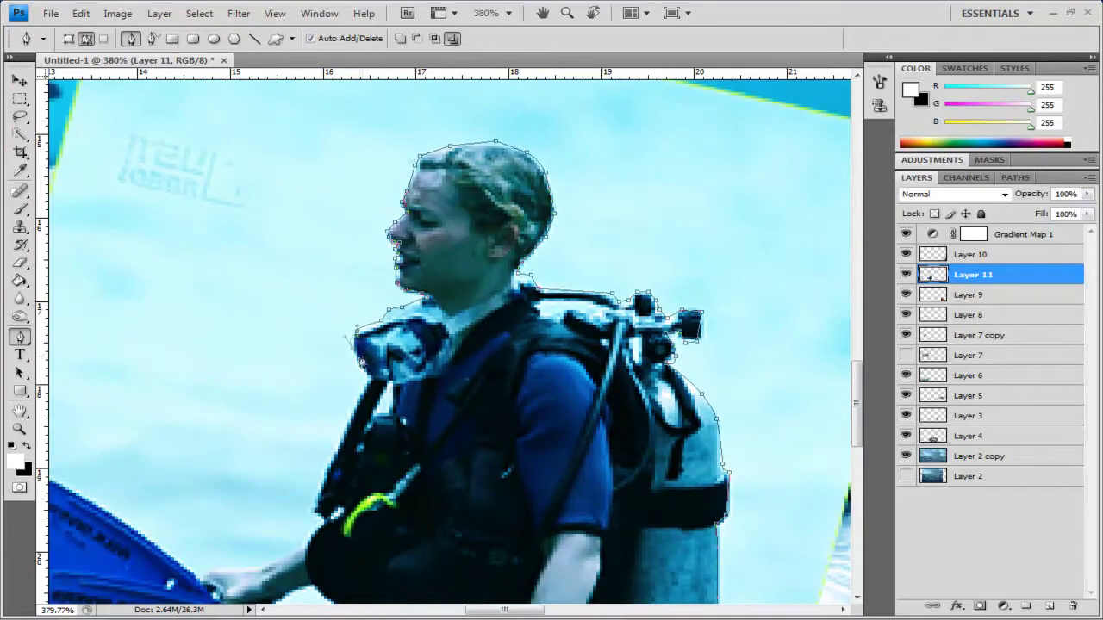
{"action": "left_click", "coordinate": [369, 376]}
{"action": "left_click_drag", "start_coordinate": [368, 376], "coordinate": [403, 310]}
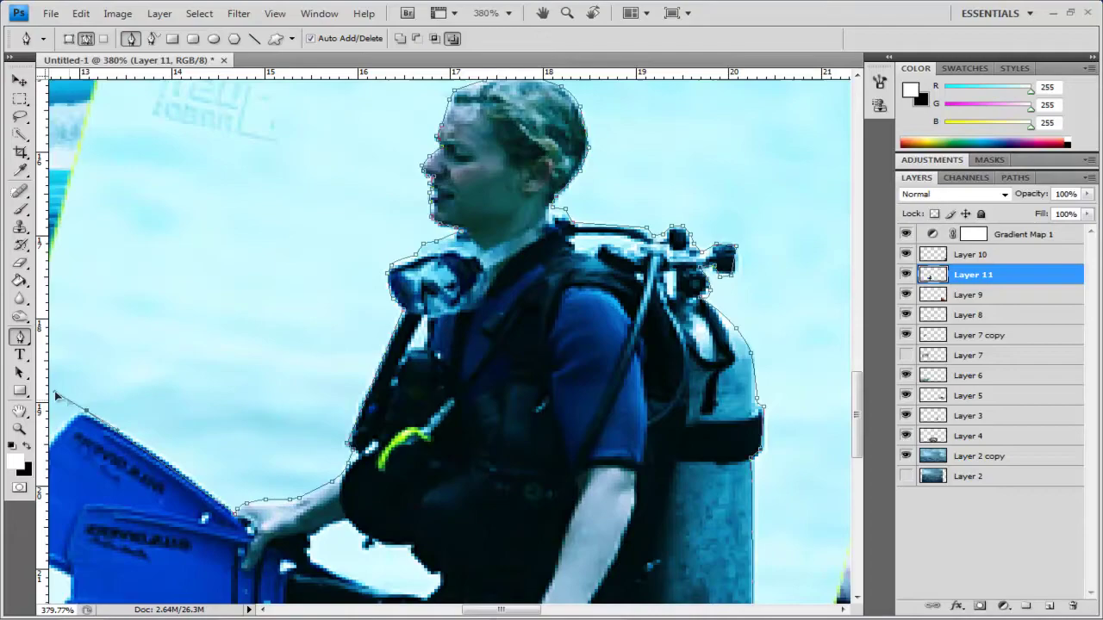
Step: Continue the path along the diver's arm and fins, then close it around the surrounding photo background
{"action": "left_click_drag", "start_coordinate": [54, 390], "coordinate": [116, 391]}
{"action": "scroll", "coordinate": [244, 333], "scroll_direction": "up", "scroll_amount": 2}
{"action": "scroll", "coordinate": [115, 343], "scroll_direction": "down", "scroll_amount": 2}
{"action": "left_click", "coordinate": [90, 345]}
{"action": "left_click", "coordinate": [109, 143]}
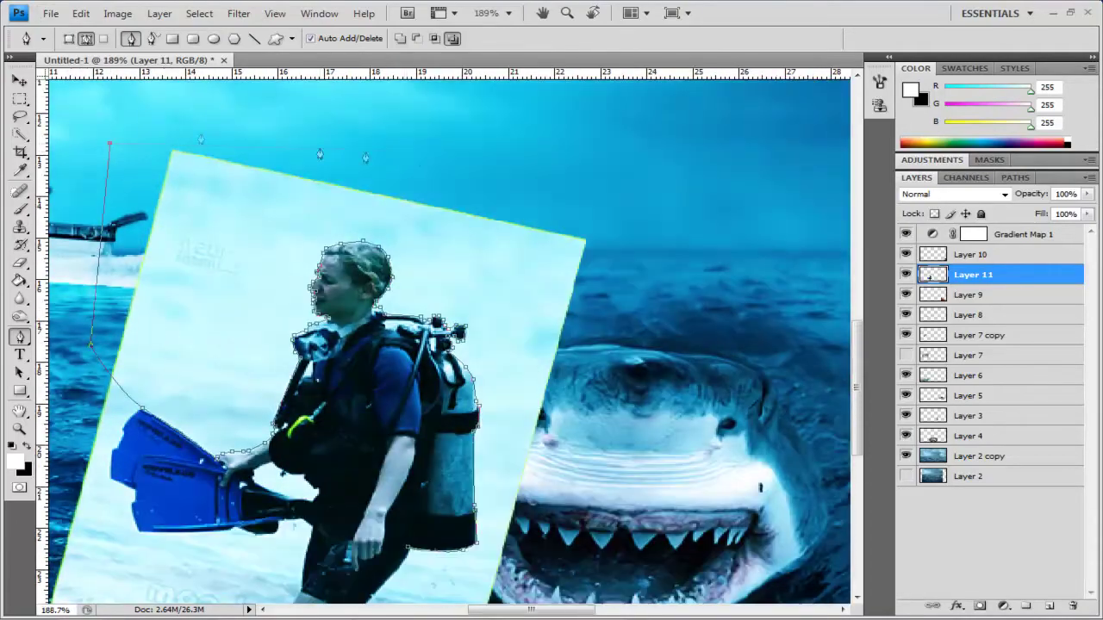
{"action": "left_click_drag", "start_coordinate": [557, 553], "coordinate": [553, 415]}
{"action": "left_click", "coordinate": [438, 480]}
{"action": "left_click", "coordinate": [408, 409]}
Step: Convert the path into a selection and delete the enclosed background from Layer 11
{"action": "left_click", "coordinate": [1015, 177]}
{"action": "right_click", "coordinate": [997, 201]}
{"action": "left_click", "coordinate": [930, 248]}
{"action": "left_click", "coordinate": [915, 178]}
{"action": "key", "text": "Delete"}
Step: Select and delete the leftover light background in the gap between the diver's front strap and vest
{"action": "scroll", "coordinate": [317, 254], "scroll_direction": "up", "scroll_amount": 8}
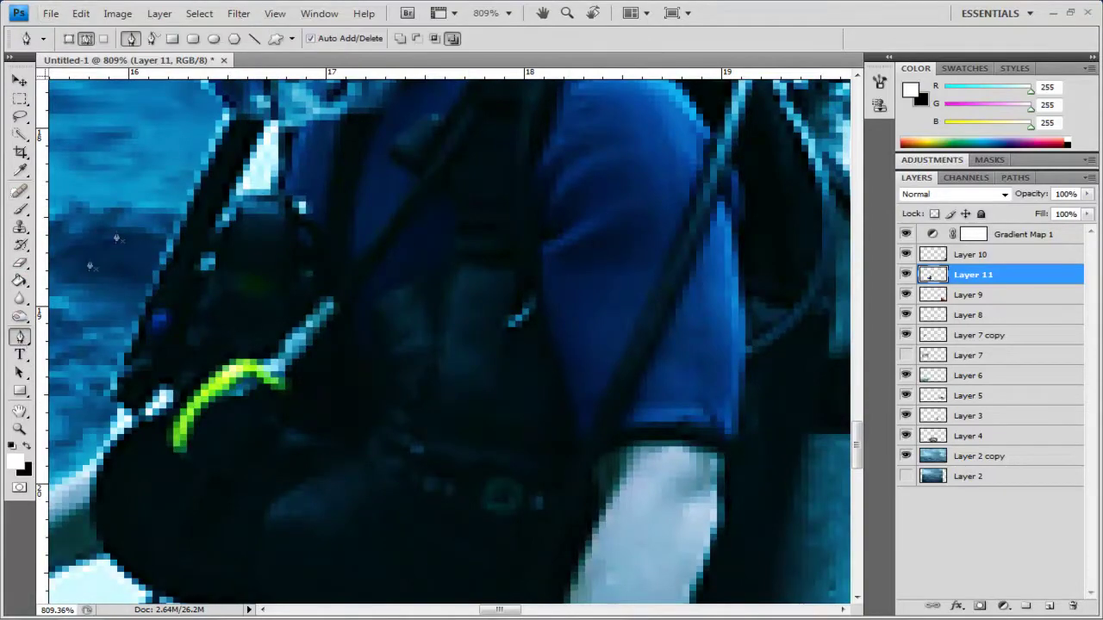
{"action": "left_click", "coordinate": [1015, 178]}
{"action": "right_click", "coordinate": [977, 201]}
{"action": "left_click", "coordinate": [935, 250]}
{"action": "left_click", "coordinate": [916, 178]}
{"action": "key", "text": "Delete"}
{"action": "key", "text": "m"}
Step: Trace the light gap under the air hose behind the diver's neck and delete it from Layer 11
{"action": "scroll", "coordinate": [299, 313], "scroll_direction": "down", "scroll_amount": 7}
{"action": "scroll", "coordinate": [298, 315], "scroll_direction": "up", "scroll_amount": 7}
{"action": "key", "text": "p"}
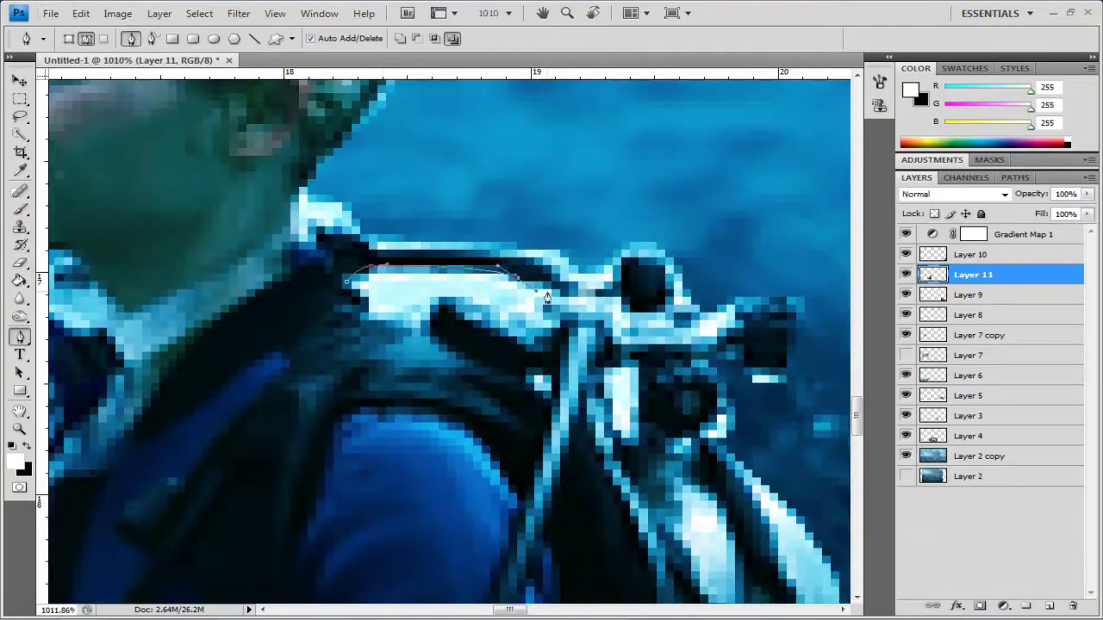
{"action": "left_click", "coordinate": [1015, 178]}
{"action": "right_click", "coordinate": [980, 195]}
{"action": "left_click", "coordinate": [945, 226]}
{"action": "key", "text": "Return"}
{"action": "left_click", "coordinate": [916, 177]}
{"action": "key", "text": "Delete"}
{"action": "left_click", "coordinate": [21, 99]}
Step: Erase the stray remnants of the diver photo's border in the sky above the shark
{"action": "scroll", "coordinate": [456, 315], "scroll_direction": "down", "scroll_amount": 6}
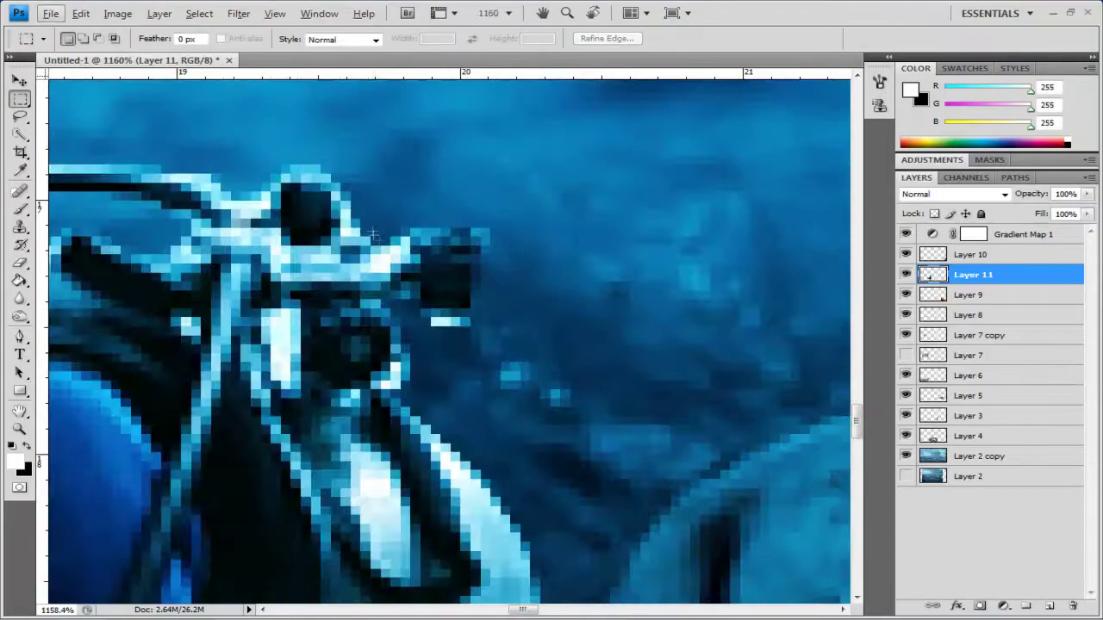
{"action": "key", "text": "ctrl+0"}
{"action": "left_click", "coordinate": [19, 263]}
{"action": "left_click_drag", "start_coordinate": [444, 189], "coordinate": [477, 182]}
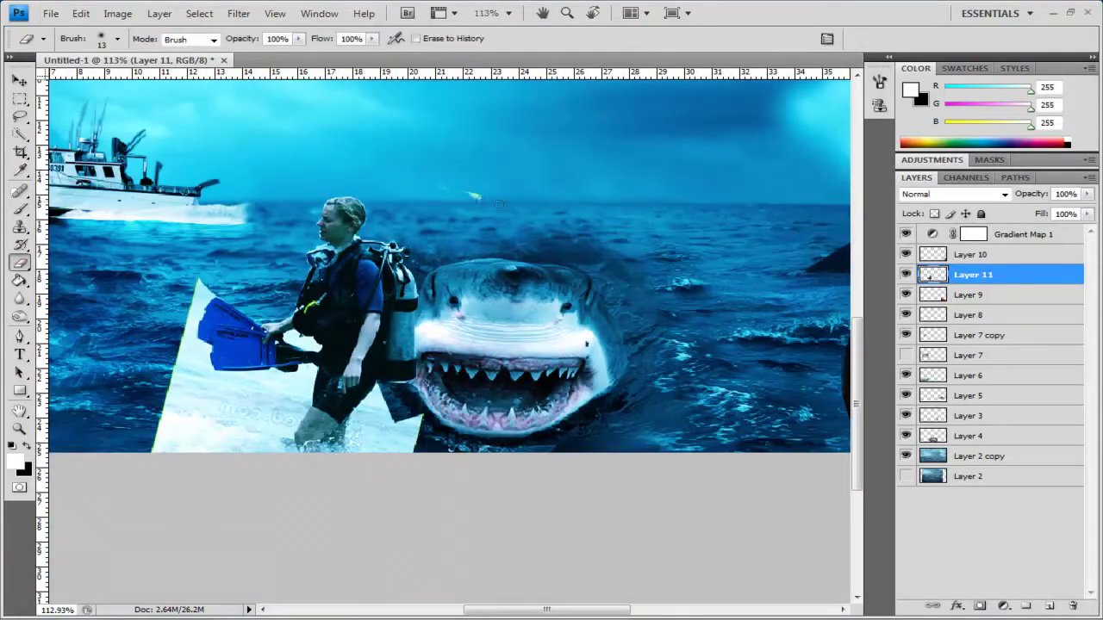
Step: Scale the diver layer down and place it in the water between the fishing boat and the shark
{"action": "left_click", "coordinate": [19, 80]}
{"action": "scroll", "coordinate": [413, 345], "scroll_direction": "down", "scroll_amount": 4}
{"action": "left_click_drag", "start_coordinate": [300, 331], "coordinate": [352, 365]}
{"action": "key", "text": "Return"}
{"action": "left_click_drag", "start_coordinate": [425, 403], "coordinate": [407, 388]}
Step: Erase the remaining photo background and the diver's lower body with soft 21 px and 65 px brushes
{"action": "scroll", "coordinate": [392, 431], "scroll_direction": "up", "scroll_amount": 4}
{"action": "left_click", "coordinate": [19, 262]}
{"action": "right_click", "coordinate": [268, 273]}
{"action": "double_click", "coordinate": [580, 398]}
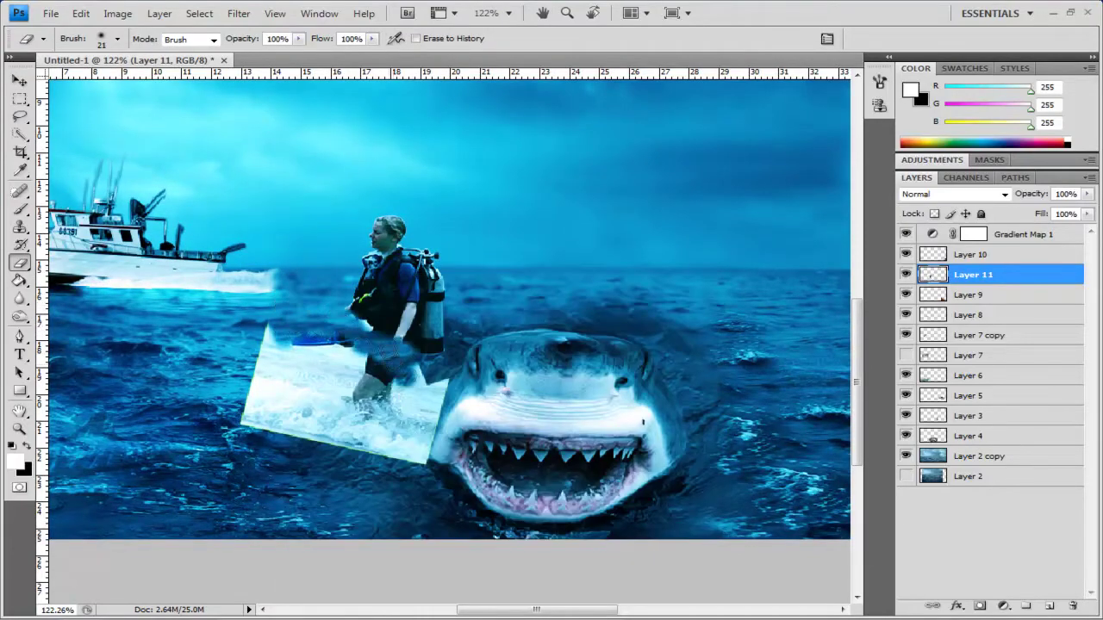
{"action": "right_click", "coordinate": [448, 392]}
{"action": "mouse_move", "coordinate": [417, 352]}
{"action": "left_mouse_down"}
{"action": "mouse_move", "coordinate": [431, 400]}
{"action": "mouse_move", "coordinate": [368, 395]}
{"action": "left_mouse_up"}
{"action": "double_click", "coordinate": [758, 420]}
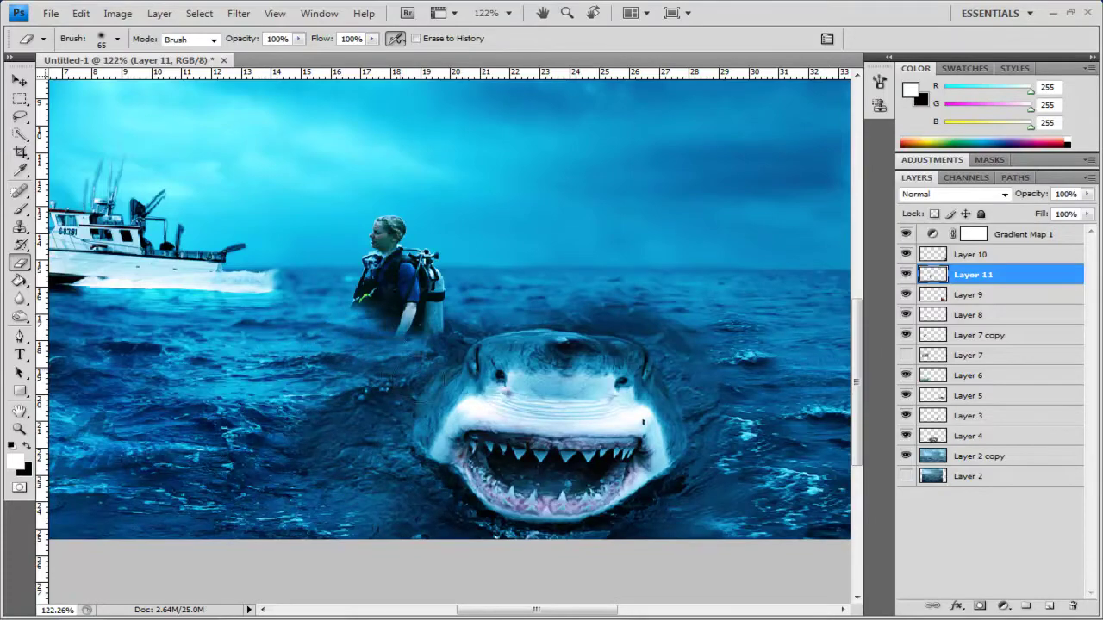
Step: Nudge the diver closer to the fishing boat and soften the waterline at the waist with the eraser
{"action": "scroll", "coordinate": [446, 422], "scroll_direction": "down", "scroll_amount": 4}
{"action": "left_click", "coordinate": [19, 80]}
{"action": "scroll", "coordinate": [406, 414], "scroll_direction": "up", "scroll_amount": 4}
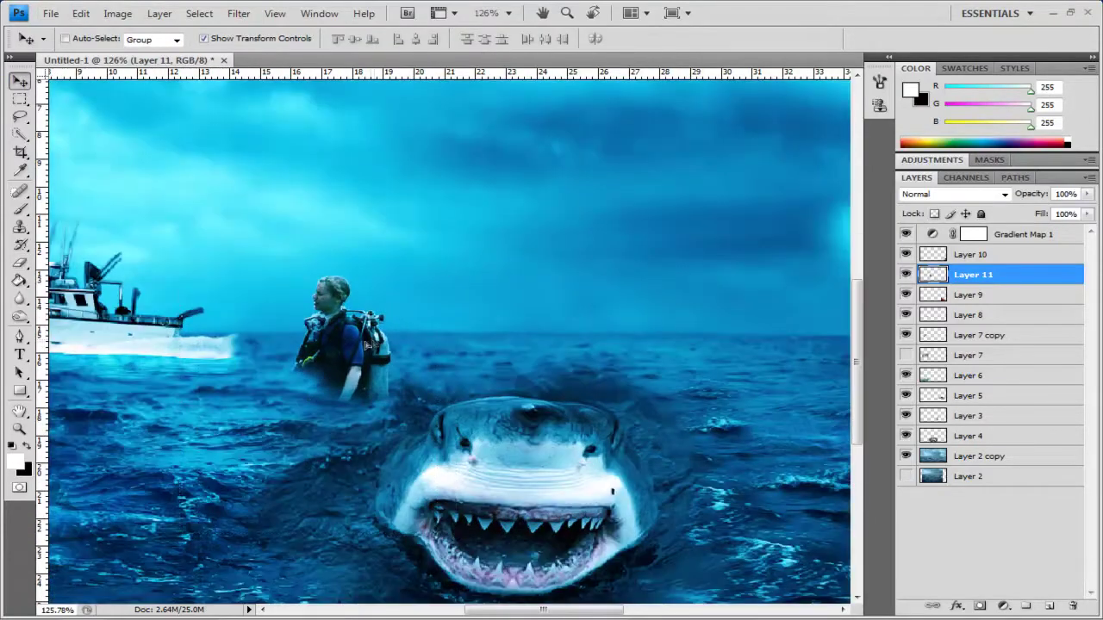
{"action": "left_click_drag", "start_coordinate": [368, 344], "coordinate": [352, 345]}
{"action": "left_click", "coordinate": [20, 262]}
{"action": "scroll", "coordinate": [345, 392], "scroll_direction": "up", "scroll_amount": 3}
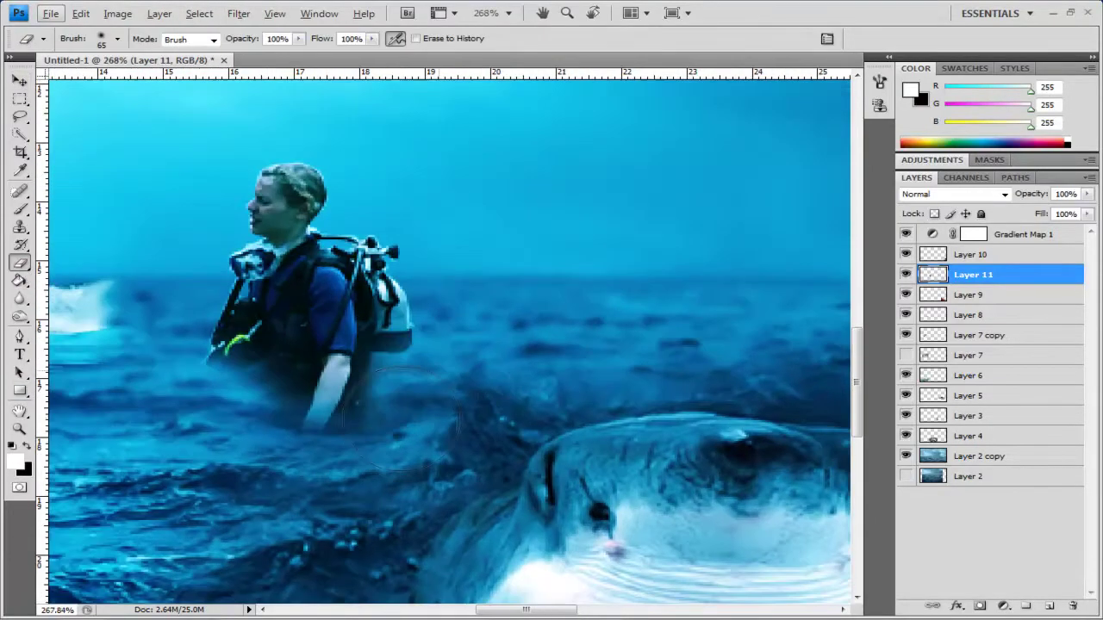
{"action": "left_click_drag", "start_coordinate": [342, 415], "coordinate": [322, 404]}
Step: Scale the diver down further and reposition the figure near the horizon behind the shark
{"action": "left_click", "coordinate": [19, 80]}
{"action": "left_click_drag", "start_coordinate": [512, 140], "coordinate": [402, 251]}
{"action": "key", "text": "Return"}
{"action": "left_click_drag", "start_coordinate": [310, 368], "coordinate": [343, 340]}
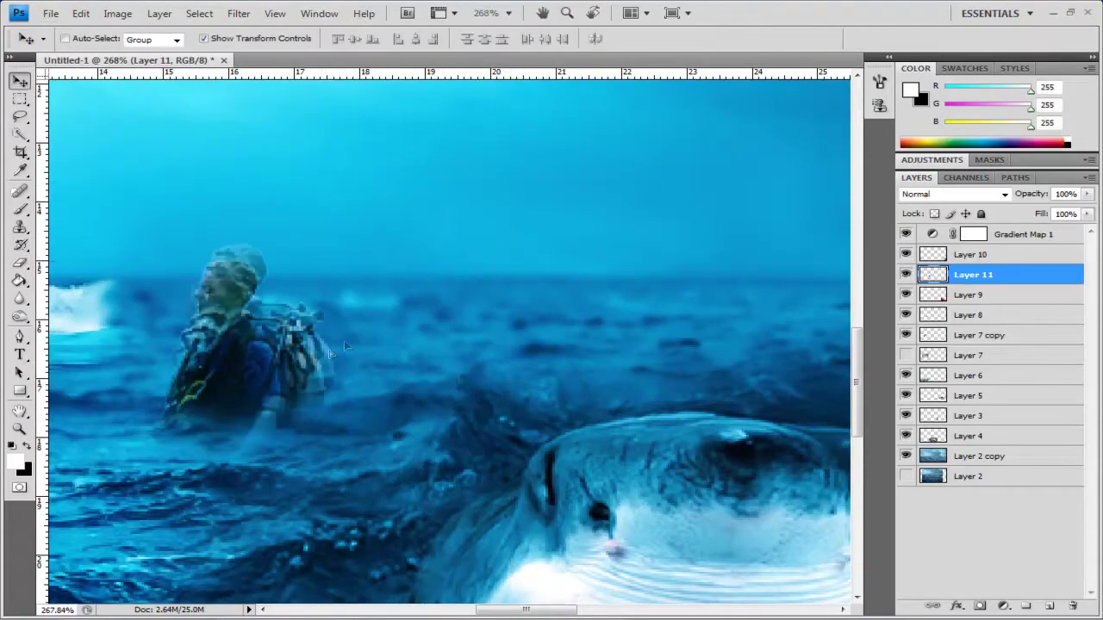
{"action": "scroll", "coordinate": [398, 386], "scroll_direction": "down", "scroll_amount": 4}
{"action": "scroll", "coordinate": [399, 386], "scroll_direction": "up", "scroll_amount": 4}
Step: Switch the eraser to a hard 3 px brush for refining the diver's edges
{"action": "key", "text": "e"}
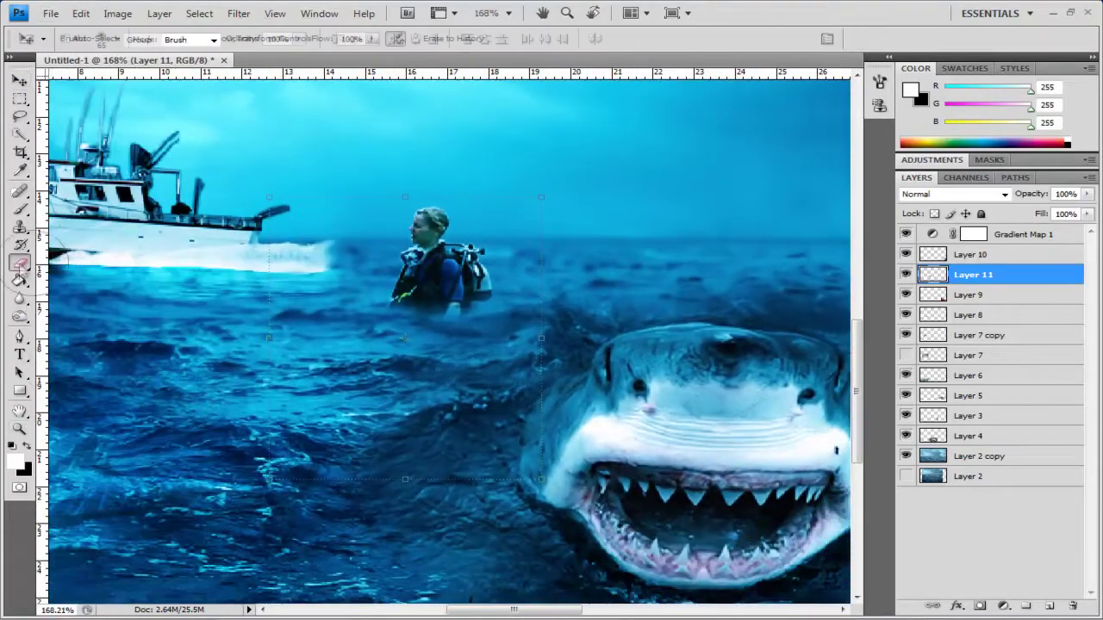
{"action": "scroll", "coordinate": [422, 254], "scroll_direction": "up", "scroll_amount": 5}
{"action": "scroll", "coordinate": [474, 254], "scroll_direction": "down", "scroll_amount": 2}
{"action": "right_click", "coordinate": [474, 258]}
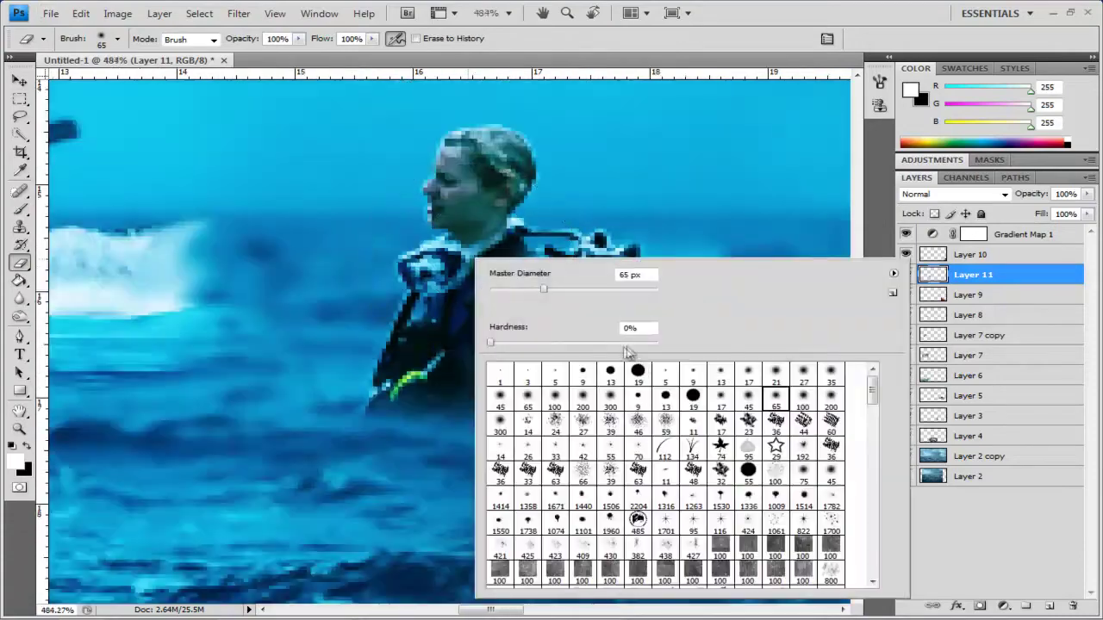
{"action": "double_click", "coordinate": [585, 371]}
{"action": "scroll", "coordinate": [431, 236], "scroll_direction": "up", "scroll_amount": 1}
{"action": "scroll", "coordinate": [431, 233], "scroll_direction": "up", "scroll_amount": 2}
{"action": "key", "text": "bracketleft"}
{"action": "key", "text": "bracketleft"}
{"action": "key", "text": "bracketleft"}
{"action": "key", "text": "bracketleft"}
{"action": "key", "text": "bracketleft"}
{"action": "key", "text": "bracketleft"}
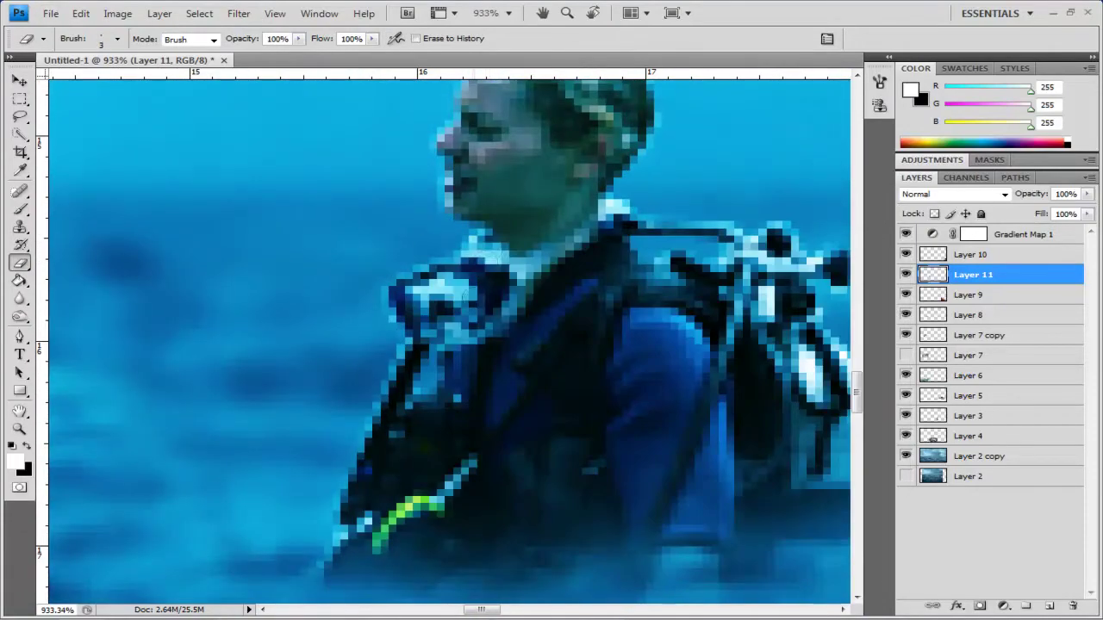
{"action": "scroll", "coordinate": [758, 196], "scroll_direction": "down", "scroll_amount": 4}
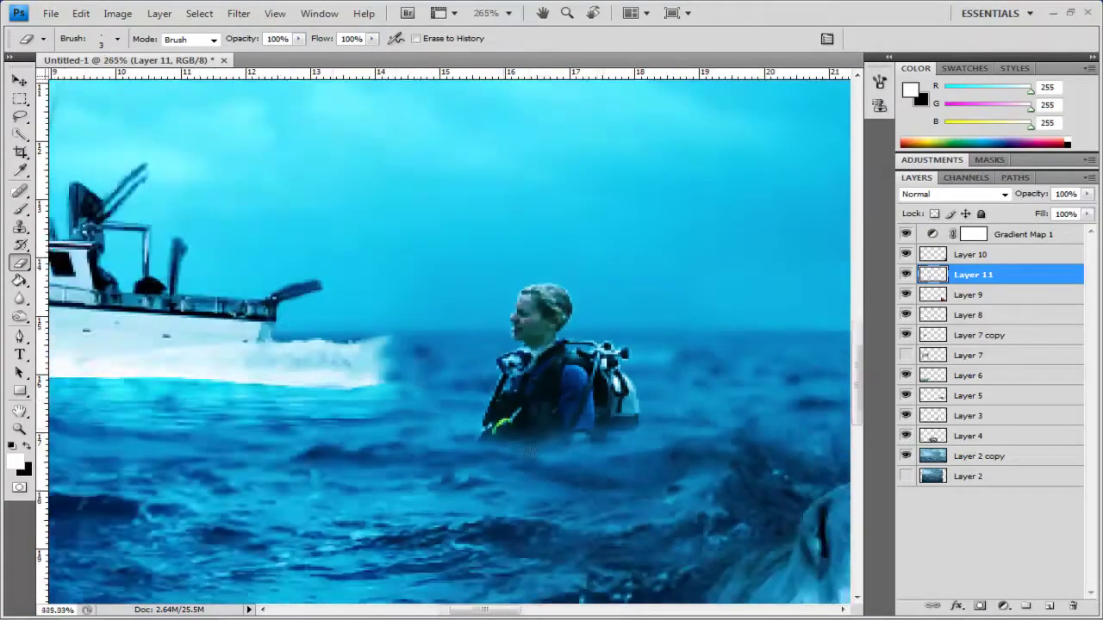
Step: Clean up the diver's outline on Layer 11 with the eraser set to a hard 1 px brush
{"action": "scroll", "coordinate": [345, 341], "scroll_direction": "up", "scroll_amount": 6}
{"action": "right_click", "coordinate": [345, 340]}
{"action": "double_click", "coordinate": [376, 386]}
{"action": "scroll", "coordinate": [328, 349], "scroll_direction": "down", "scroll_amount": 6}
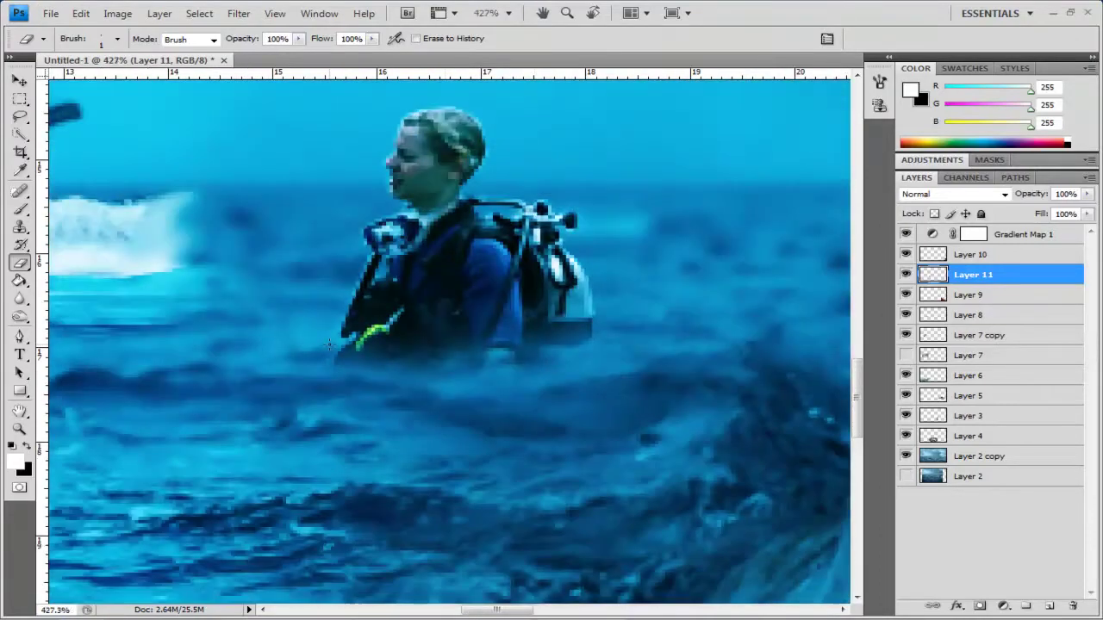
{"action": "scroll", "coordinate": [378, 231], "scroll_direction": "up", "scroll_amount": 6}
{"action": "scroll", "coordinate": [320, 325], "scroll_direction": "down", "scroll_amount": 4}
{"action": "scroll", "coordinate": [315, 319], "scroll_direction": "up", "scroll_amount": 5}
{"action": "key", "text": "z"}
{"action": "scroll", "coordinate": [202, 377], "scroll_direction": "down", "scroll_amount": 8}
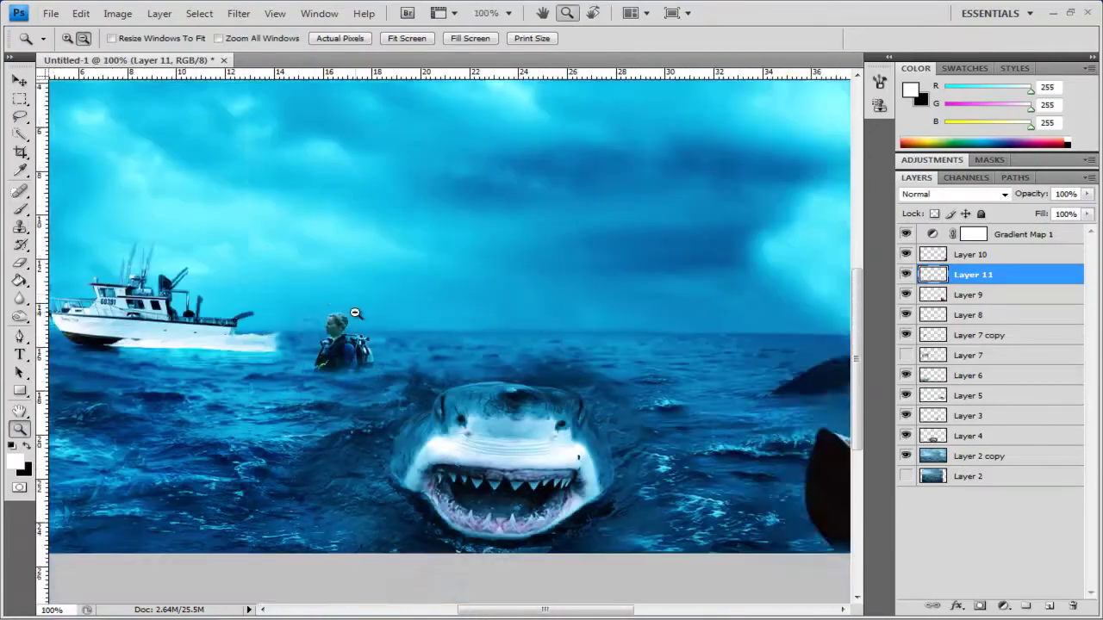
{"action": "scroll", "coordinate": [370, 301], "scroll_direction": "down", "scroll_amount": 1}
{"action": "scroll", "coordinate": [405, 327], "scroll_direction": "up", "scroll_amount": 1}
{"action": "scroll", "coordinate": [382, 372], "scroll_direction": "down", "scroll_amount": 1}
Step: Erase the diver's lower torso up to the chest with a soft 17 px eraser brush
{"action": "key", "text": "v"}
{"action": "key", "text": "e"}
{"action": "scroll", "coordinate": [380, 404], "scroll_direction": "up", "scroll_amount": 4}
{"action": "right_click", "coordinate": [355, 370]}
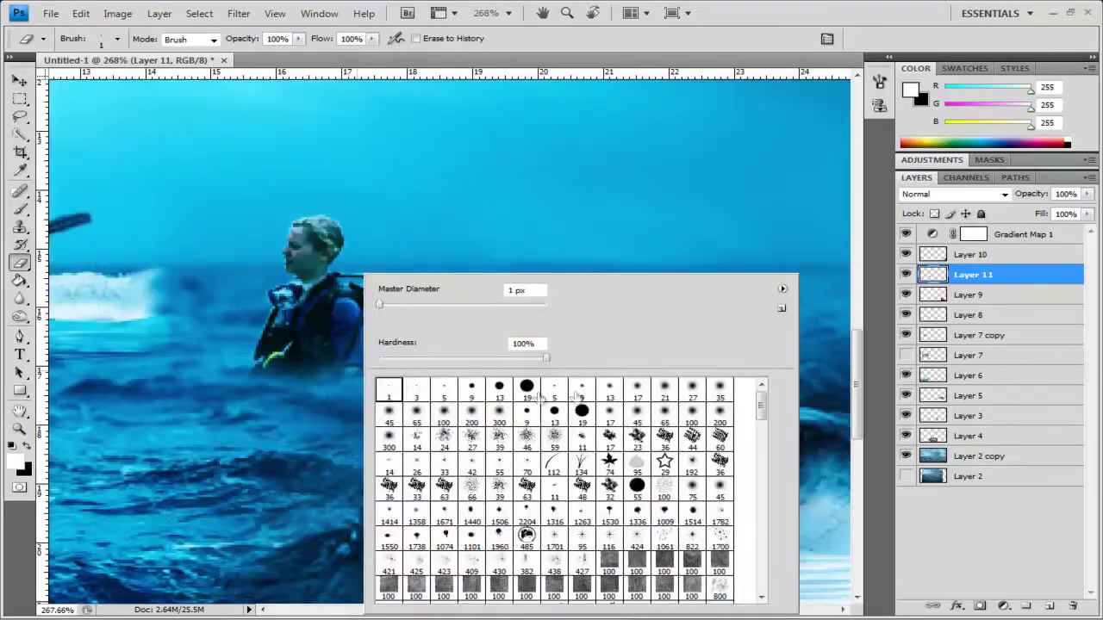
{"action": "double_click", "coordinate": [691, 394]}
{"action": "left_click_drag", "start_coordinate": [289, 379], "coordinate": [388, 383]}
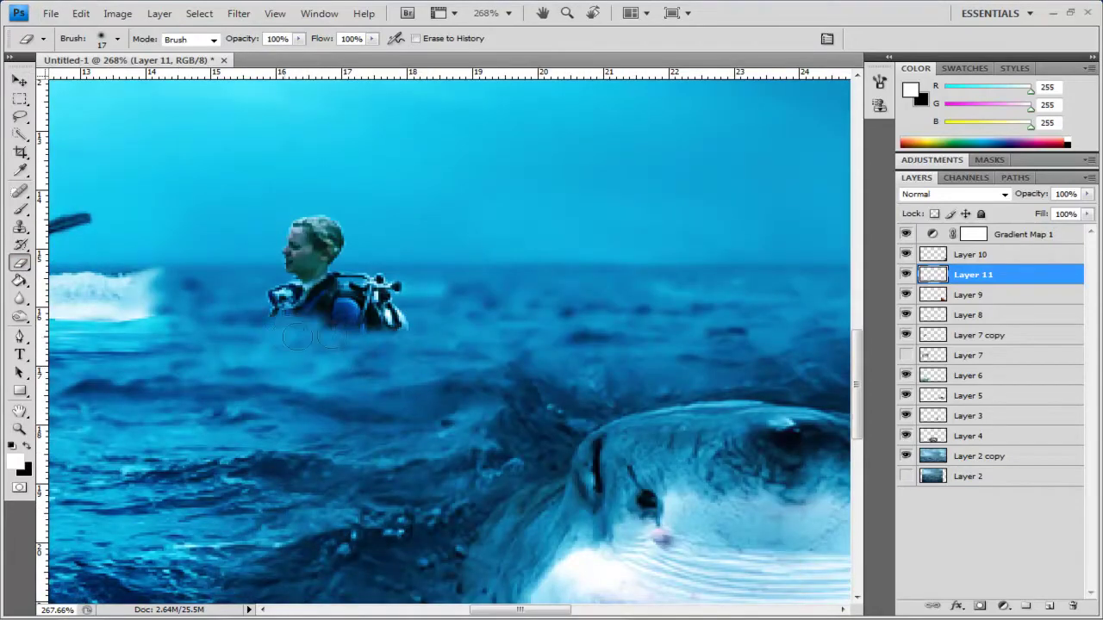
{"action": "left_click_drag", "start_coordinate": [273, 302], "coordinate": [298, 297]}
Step: Scale the diver down slightly and reposition the figure just behind the fishing boat's wake
{"action": "key", "text": "v"}
{"action": "left_click_drag", "start_coordinate": [494, 202], "coordinate": [470, 223]}
{"action": "key", "text": "Return"}
{"action": "left_click_drag", "start_coordinate": [153, 571], "coordinate": [284, 312]}
{"action": "key", "text": "e"}
{"action": "scroll", "coordinate": [544, 411], "scroll_direction": "down", "scroll_amount": 3}
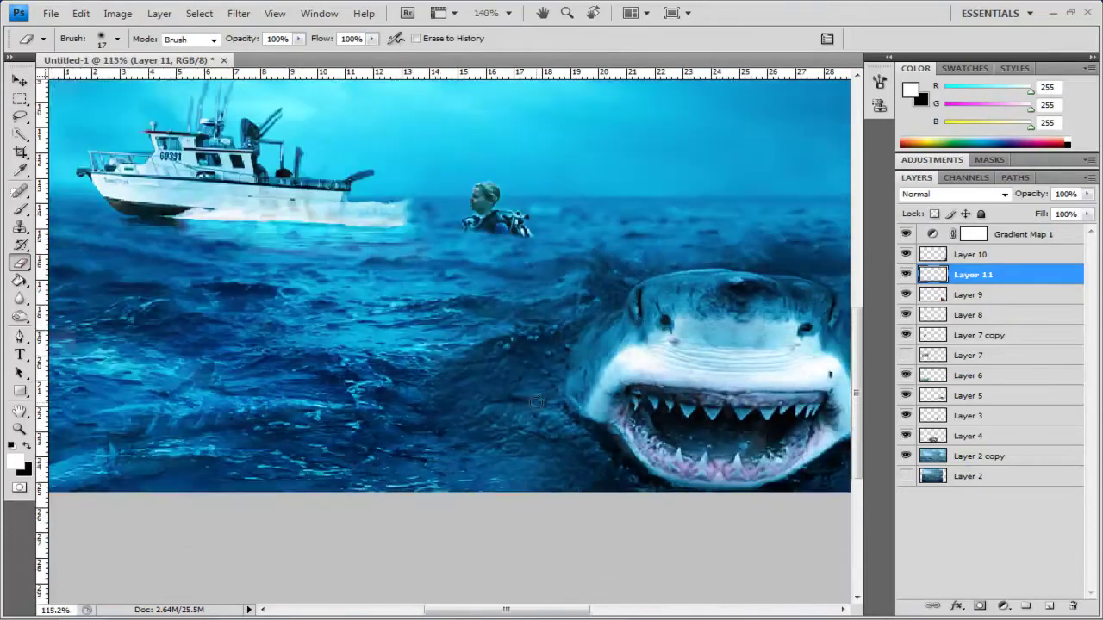
{"action": "key", "text": "v"}
{"action": "left_click_drag", "start_coordinate": [426, 256], "coordinate": [444, 277]}
{"action": "key", "text": "Return"}
Step: On Layer 7 copy, cut away the leftover background beside the fishing boat's antennas using a Pen tool selection
{"action": "key", "text": "z"}
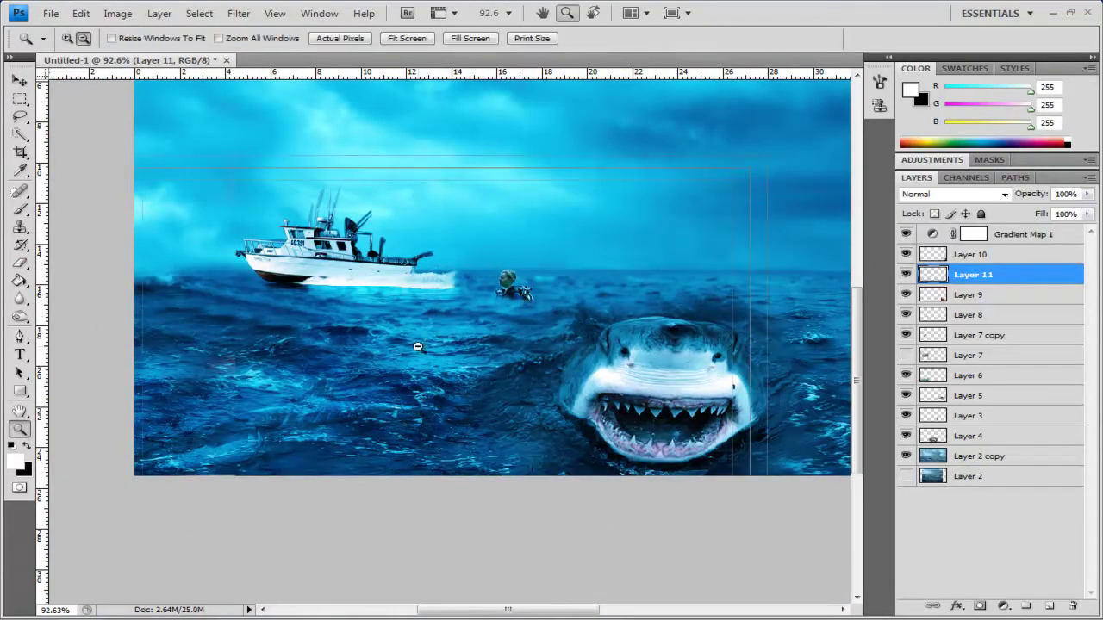
{"action": "left_click", "coordinate": [420, 347], "text": "alt"}
{"action": "left_click", "coordinate": [630, 318], "text": "alt"}
{"action": "mouse_move", "coordinate": [608, 614]}
{"action": "scroll", "coordinate": [284, 349], "scroll_direction": "up", "scroll_amount": 6}
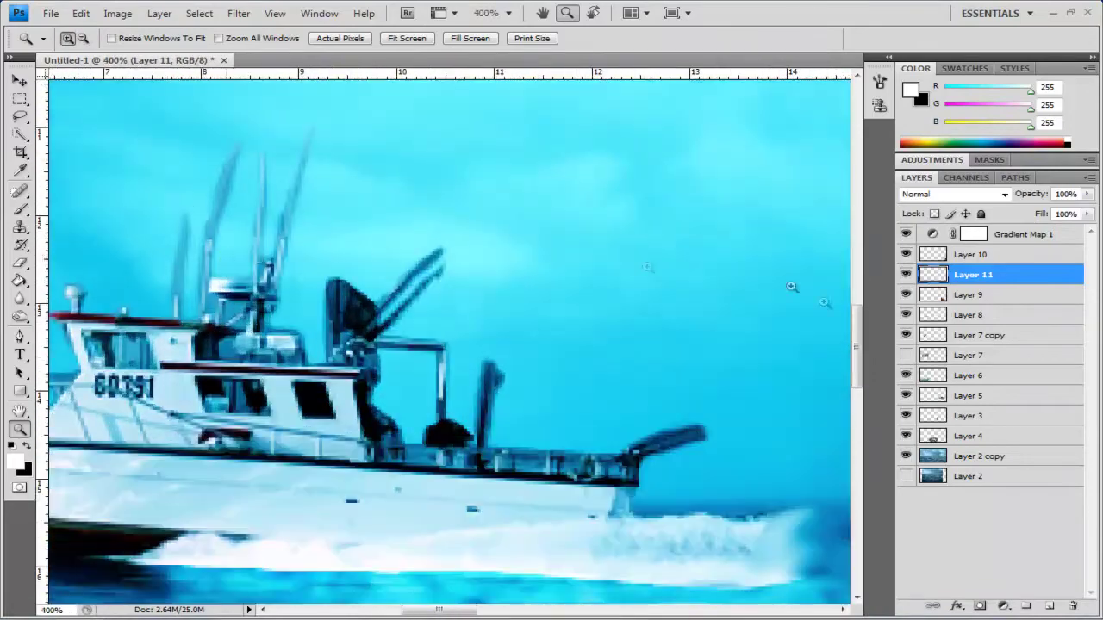
{"action": "left_click", "coordinate": [961, 256]}
{"action": "left_click", "coordinate": [19, 83]}
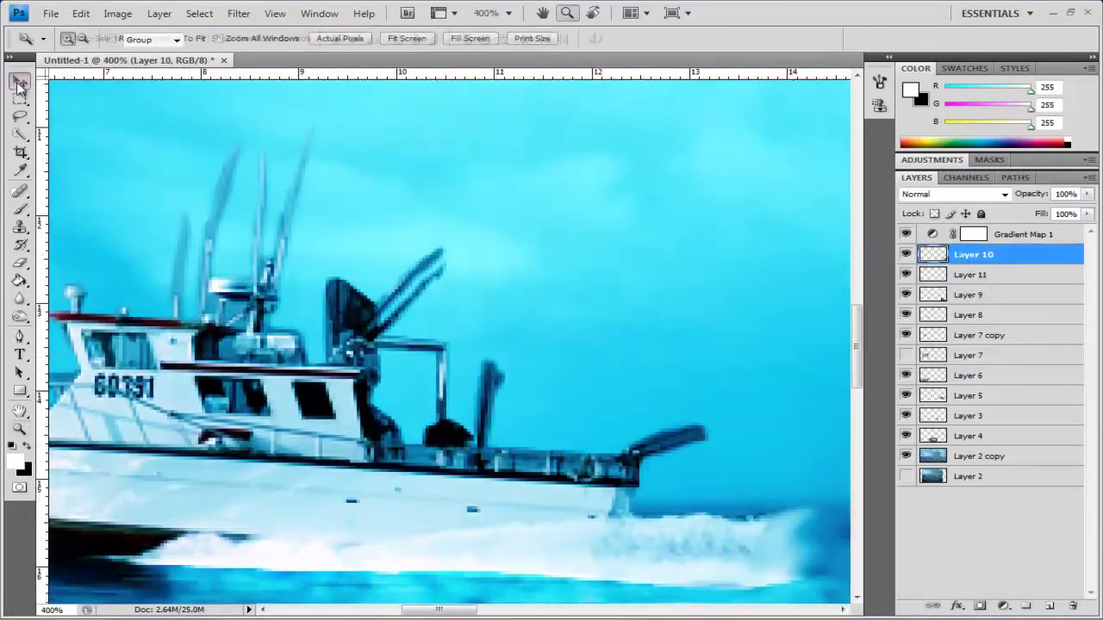
{"action": "left_click", "coordinate": [960, 277]}
{"action": "left_click", "coordinate": [962, 315]}
{"action": "left_click", "coordinate": [962, 335]}
{"action": "left_click", "coordinate": [19, 337]}
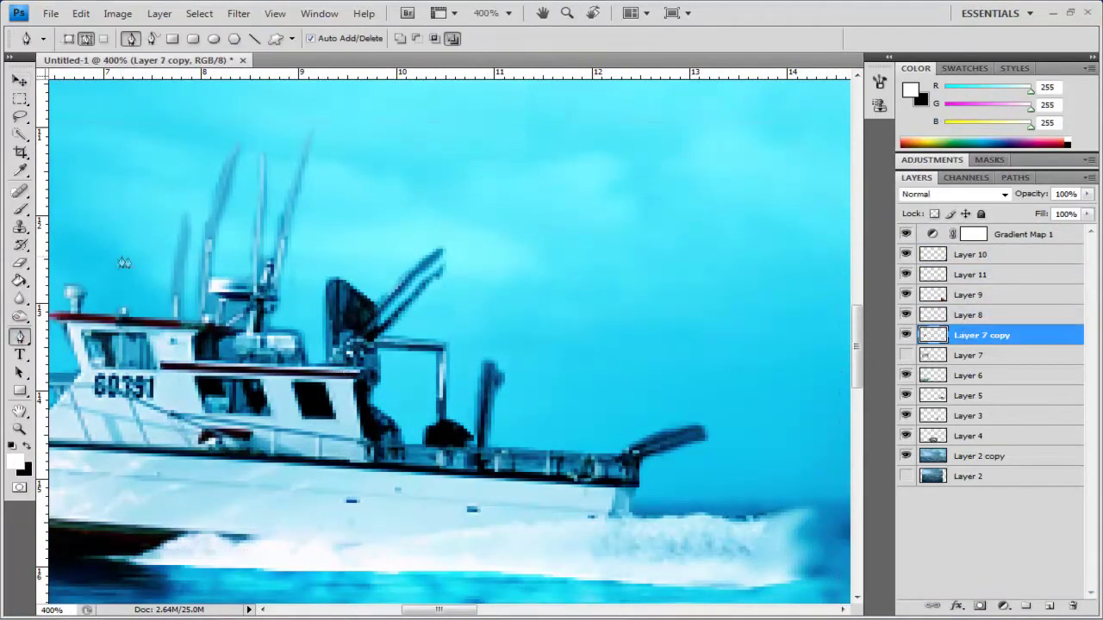
{"action": "left_click_drag", "start_coordinate": [218, 252], "coordinate": [312, 262]}
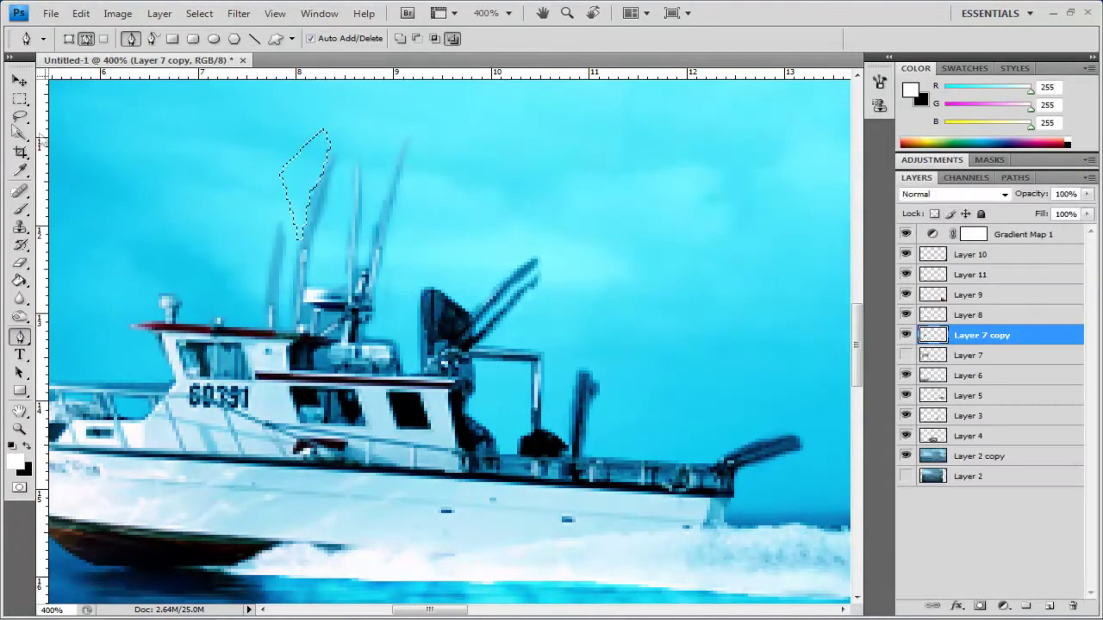
{"action": "key", "text": "m"}
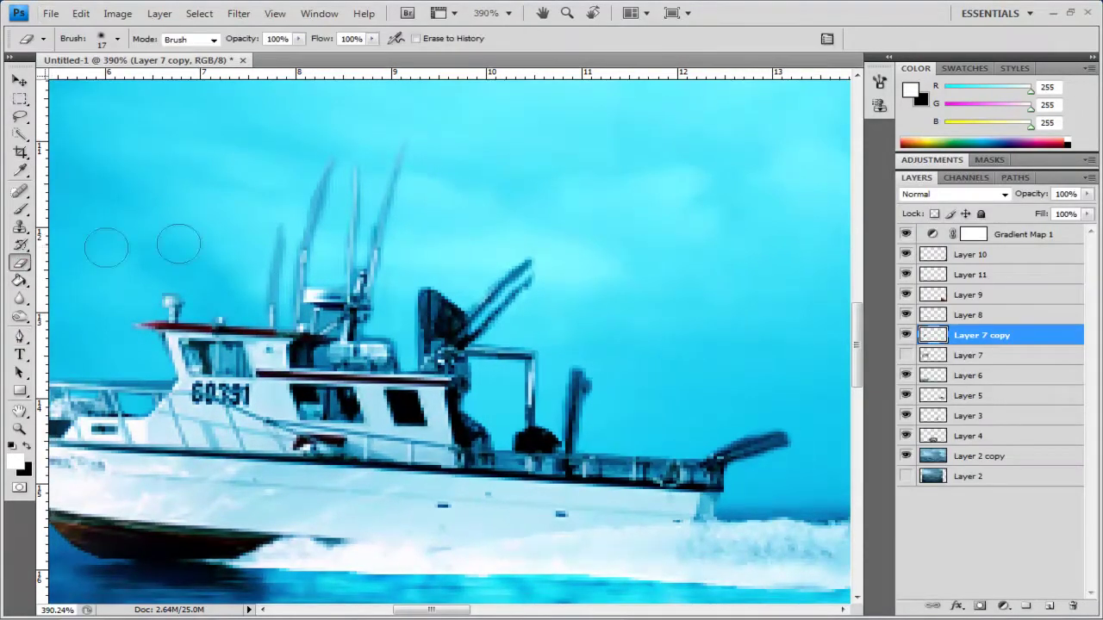
Step: Erase the background fringe around the fishing boat's rigging with a hard 5 px brush
{"action": "right_click", "coordinate": [372, 233]}
{"action": "double_click", "coordinate": [495, 316]}
{"action": "scroll", "coordinate": [495, 309], "scroll_direction": "up", "scroll_amount": 5}
{"action": "right_click", "coordinate": [471, 191]}
{"action": "double_click", "coordinate": [555, 314]}
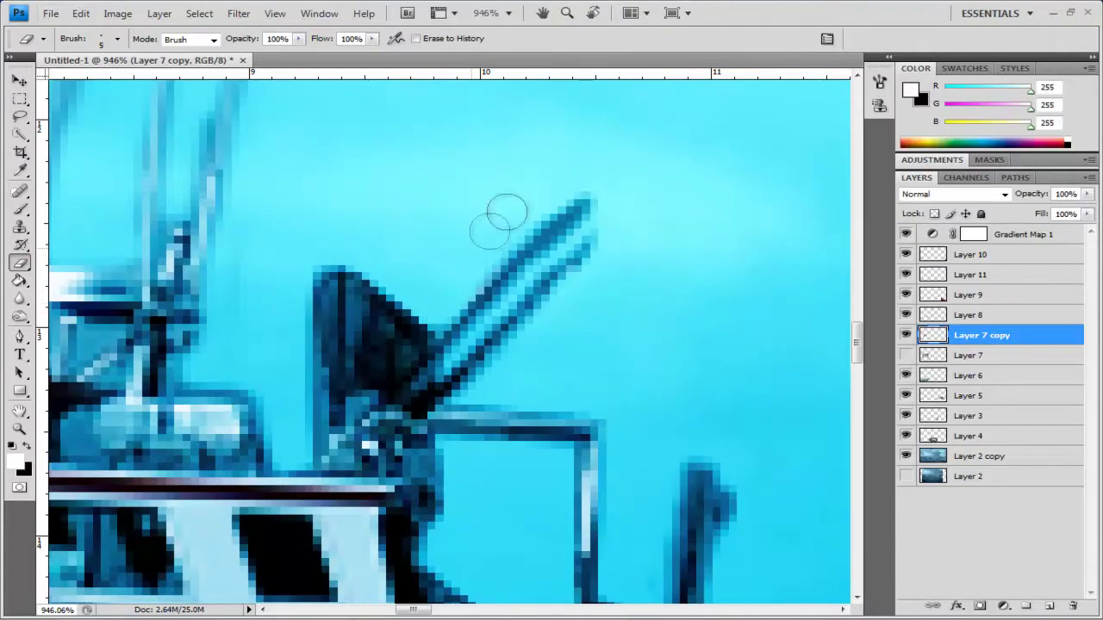
{"action": "scroll", "coordinate": [618, 232], "scroll_direction": "down", "scroll_amount": 12}
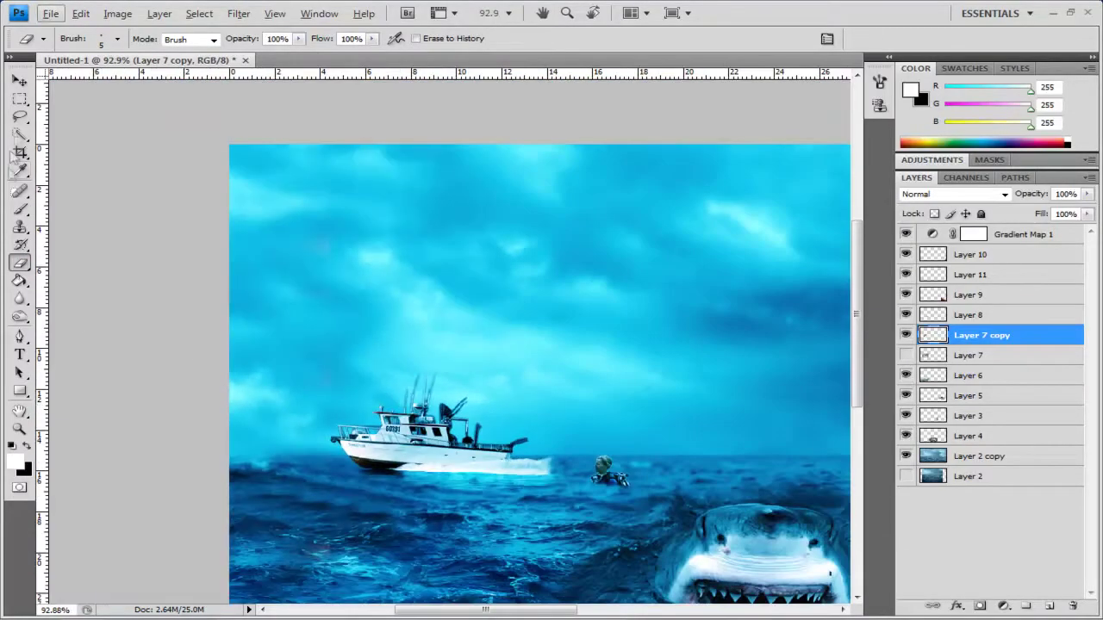
Step: Refine the edges of the diver's head on Layer 11 with the eraser set to a 3 px brush
{"action": "key", "text": "m"}
{"action": "left_click_drag", "start_coordinate": [560, 413], "coordinate": [371, 331]}
{"action": "scroll", "coordinate": [422, 410], "scroll_direction": "up", "scroll_amount": 11}
{"action": "key", "text": "e"}
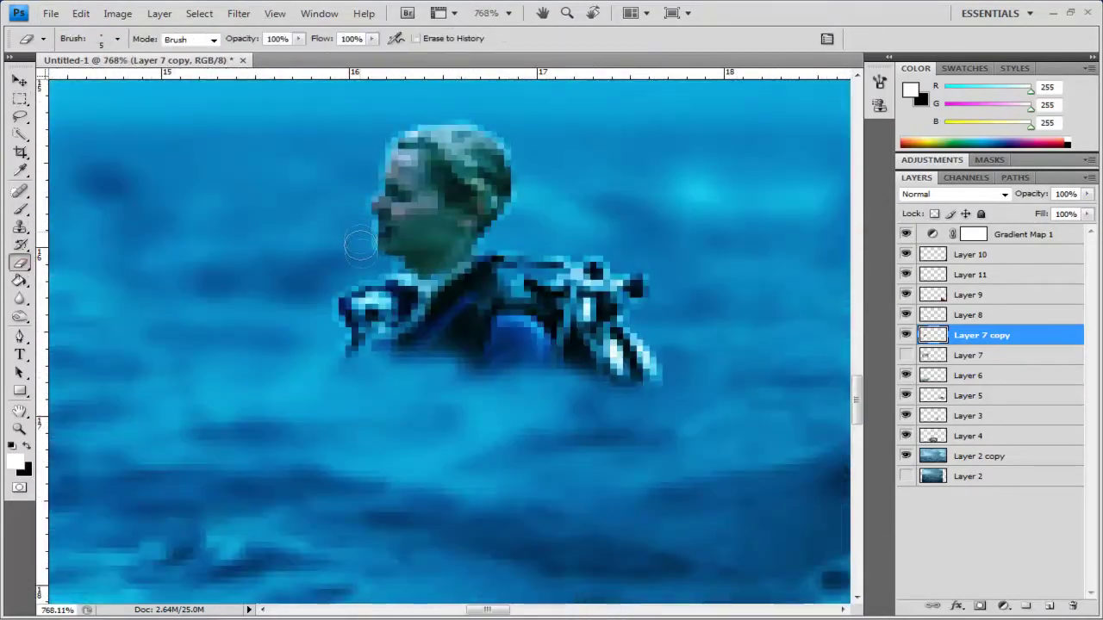
{"action": "left_click", "coordinate": [995, 255]}
{"action": "left_click", "coordinate": [995, 274]}
{"action": "left_click_drag", "start_coordinate": [387, 140], "coordinate": [377, 166]}
{"action": "right_click", "coordinate": [367, 166]}
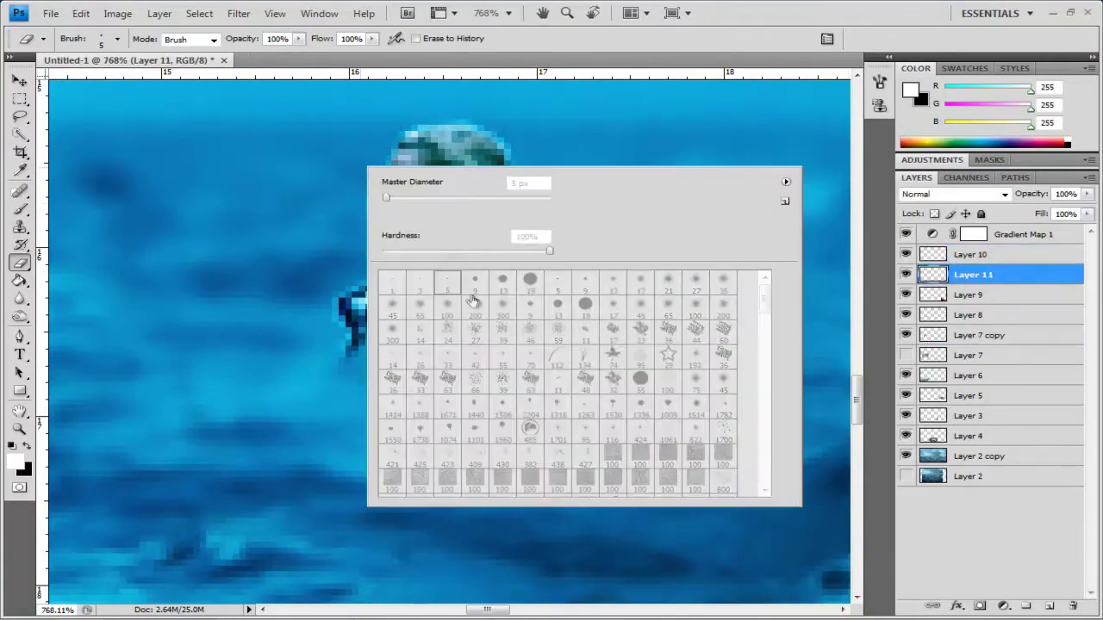
{"action": "double_click", "coordinate": [422, 288]}
{"action": "scroll", "coordinate": [374, 224], "scroll_direction": "up", "scroll_amount": 2}
{"action": "scroll", "coordinate": [354, 191], "scroll_direction": "down", "scroll_amount": 2}
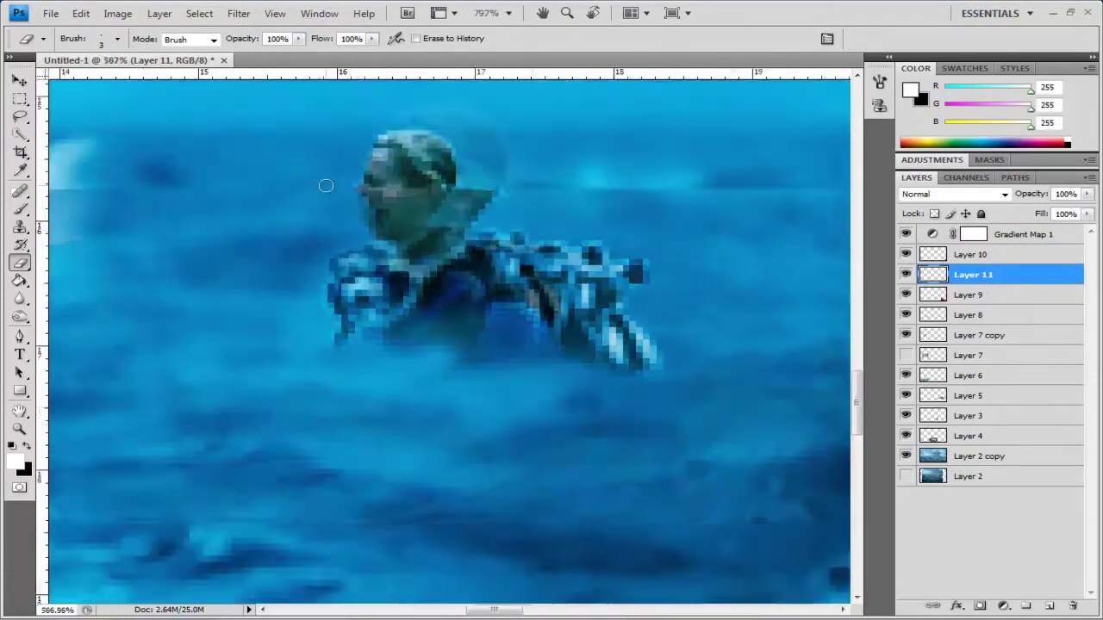
Step: Examine the whole composition with the diver placed beside the fishing boat
{"action": "left_click", "coordinate": [19, 429]}
{"action": "left_click", "coordinate": [297, 319], "text": "alt"}
{"action": "left_click", "coordinate": [358, 308], "text": "alt"}
{"action": "left_click", "coordinate": [414, 294], "text": "alt"}
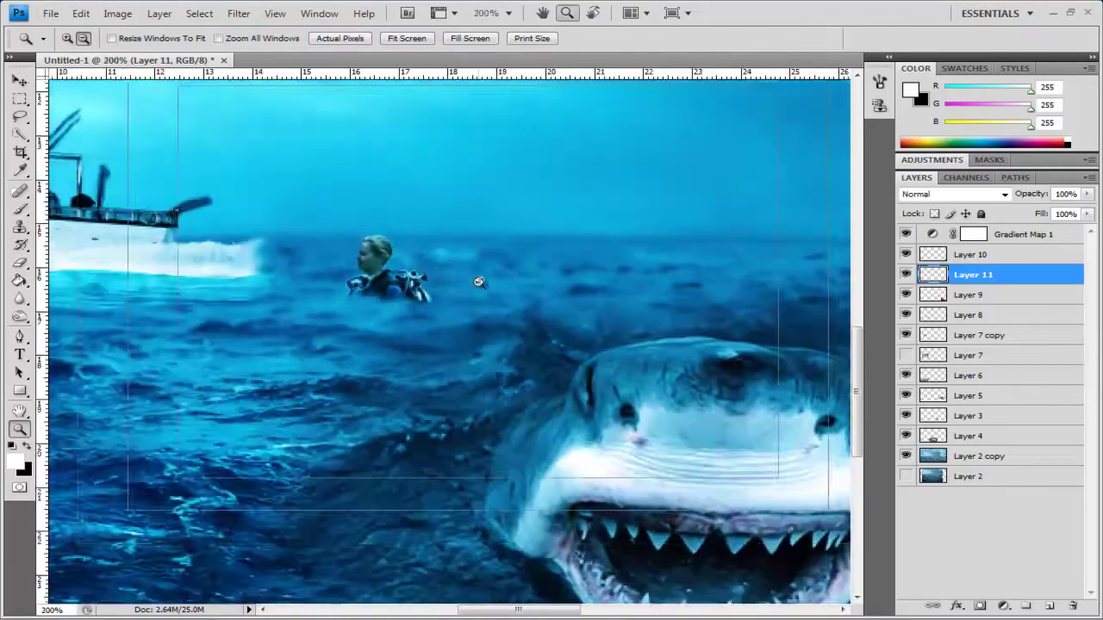
{"action": "left_click", "coordinate": [480, 281], "text": "alt"}
{"action": "left_click", "coordinate": [552, 259], "text": "alt"}
{"action": "left_click", "coordinate": [20, 82]}
{"action": "left_click", "coordinate": [21, 101]}
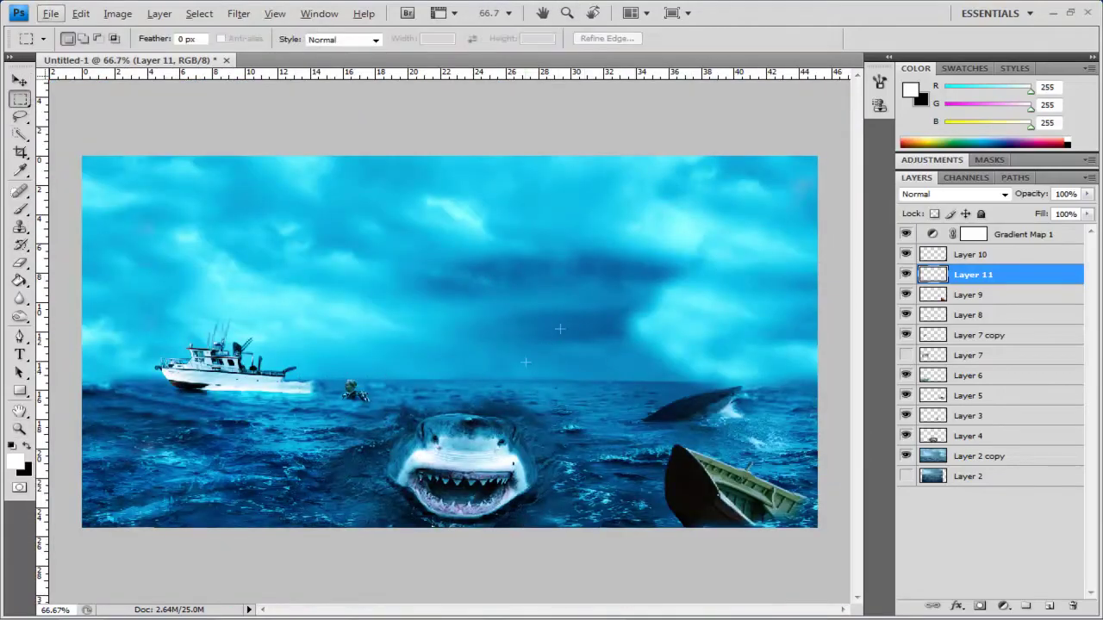
Step: Switch to the browser, search Google Images for "shark fin" and open the picture of two fins in a river
{"action": "left_click", "coordinate": [517, 609]}
{"action": "left_click", "coordinate": [129, 10]}
{"action": "type", "text": "shark fin"}
{"action": "key", "text": "Return"}
{"action": "right_click", "coordinate": [677, 279]}
{"action": "left_click", "coordinate": [728, 291]}
{"action": "scroll", "coordinate": [740, 259], "scroll_direction": "down", "scroll_amount": 3}
{"action": "key", "text": "ctrl+Tab"}
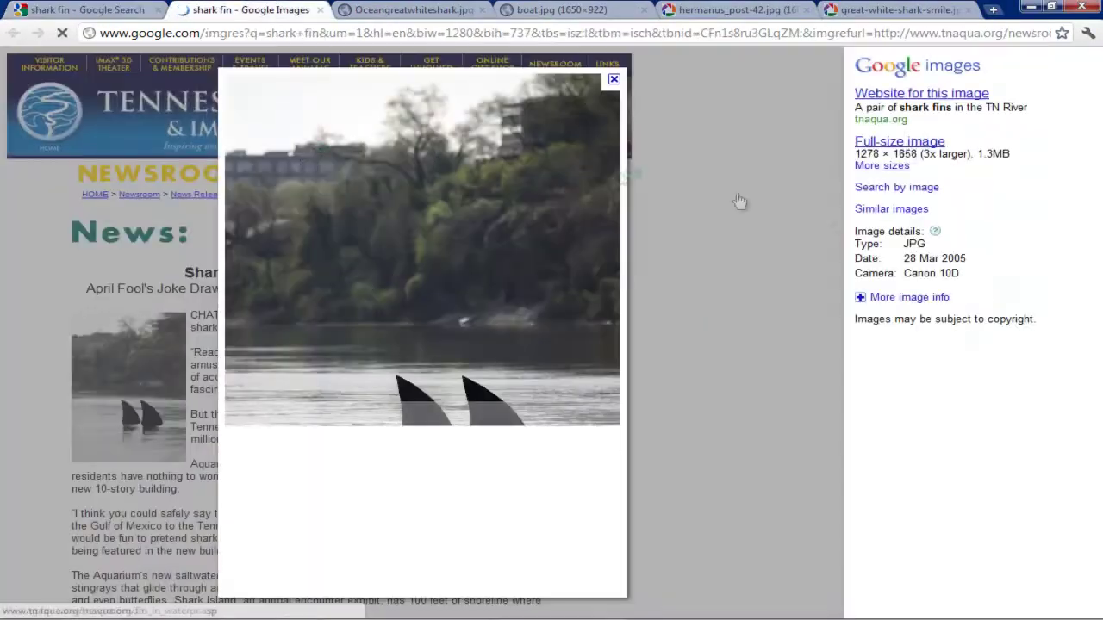
Step: Copy the full-size shark fin picture and paste it into the Photoshop composition as a new layer
{"action": "left_click", "coordinate": [900, 141]}
{"action": "right_click", "coordinate": [231, 188]}
{"action": "left_click", "coordinate": [246, 229]}
{"action": "key", "text": "alt+Tab"}
{"action": "key", "text": "ctrl+v"}
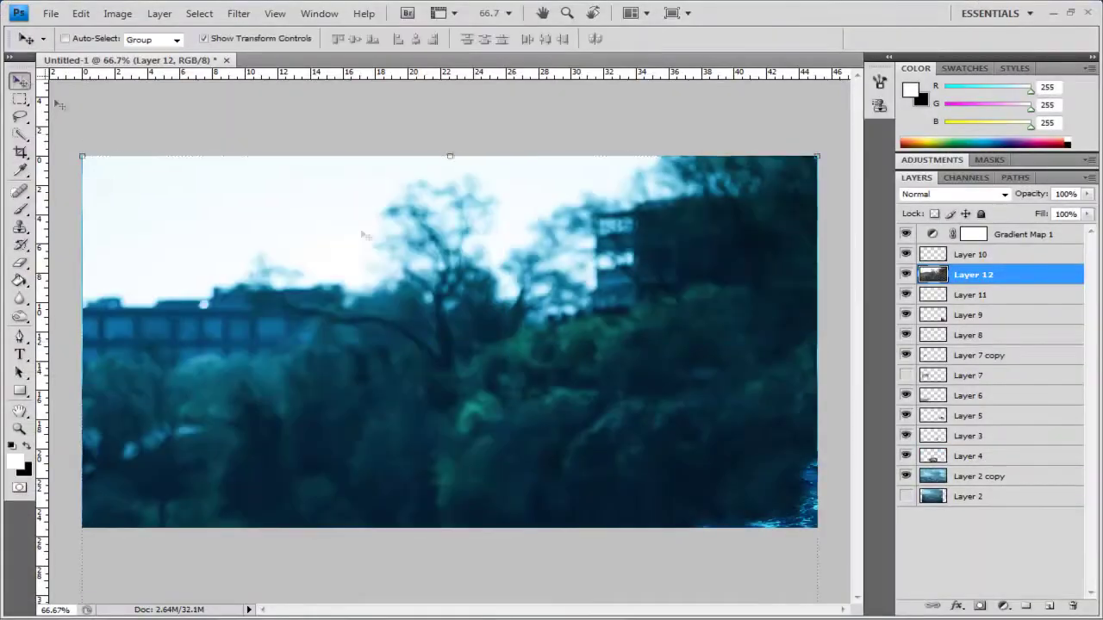
Step: Move the pasted photo so the fins are in view and trace around both fins with the Pen tool
{"action": "left_click_drag", "start_coordinate": [526, 500], "coordinate": [302, 176]}
{"action": "scroll", "coordinate": [313, 422], "scroll_direction": "up", "scroll_amount": 3}
{"action": "left_click", "coordinate": [20, 336]}
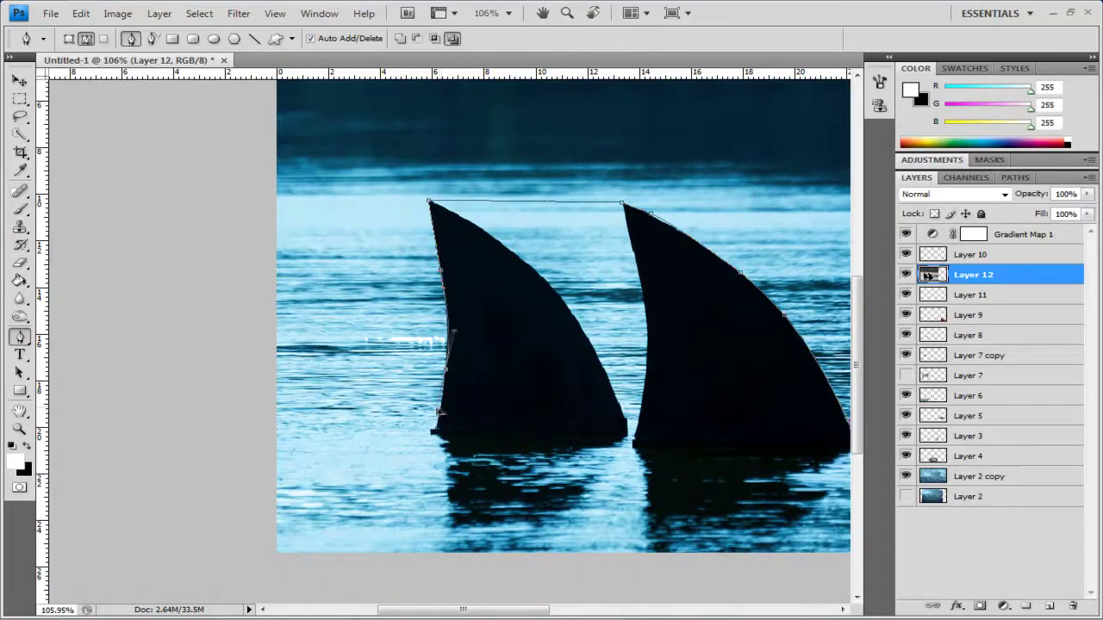
{"action": "scroll", "coordinate": [379, 583], "scroll_direction": "down", "scroll_amount": 4}
{"action": "left_click", "coordinate": [468, 508]}
{"action": "left_click", "coordinate": [447, 432]}
Step: Turn the fin path into a selection, invert it and delete the surrounding photo background
{"action": "left_click", "coordinate": [1015, 177]}
{"action": "right_click", "coordinate": [972, 195]}
{"action": "left_click", "coordinate": [891, 249]}
{"action": "left_click", "coordinate": [634, 173]}
{"action": "key", "text": "ctrl+shift+i"}
{"action": "key", "text": "Delete"}
Step: Isolate the two fins with a rectangular marquee selection and delete the leftover fin photo layer
{"action": "left_click", "coordinate": [20, 80]}
{"action": "left_click", "coordinate": [20, 99]}
{"action": "left_click", "coordinate": [146, 121]}
{"action": "left_click", "coordinate": [20, 80]}
{"action": "scroll", "coordinate": [517, 172], "scroll_direction": "down", "scroll_amount": 2}
{"action": "left_click_drag", "start_coordinate": [328, 235], "coordinate": [338, 194]}
{"action": "key", "text": "m"}
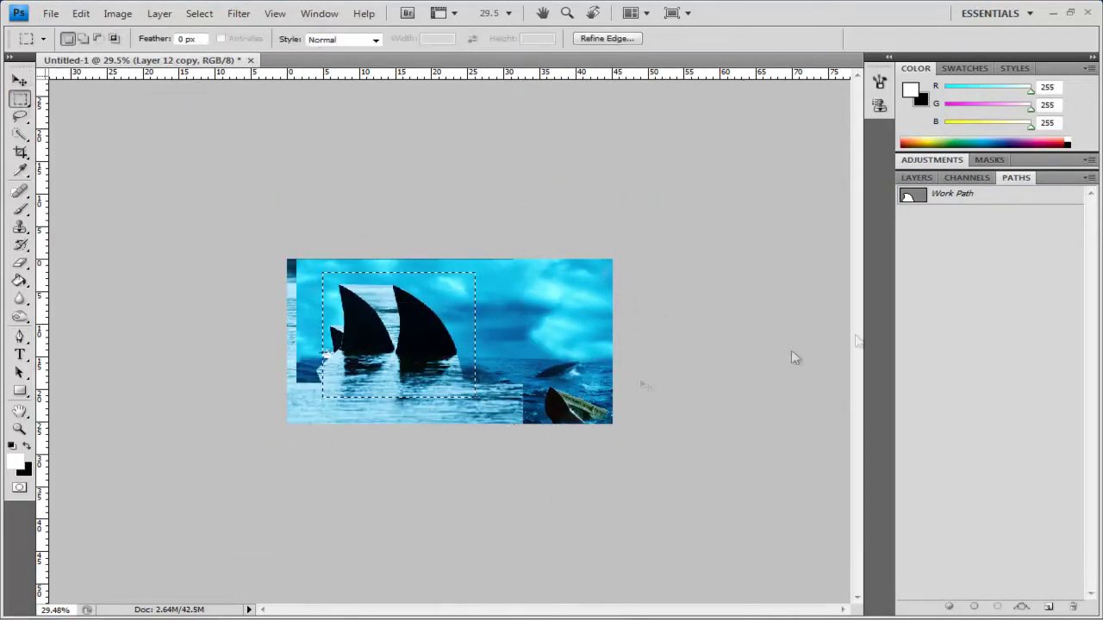
{"action": "left_click", "coordinate": [916, 176]}
{"action": "left_click", "coordinate": [967, 295]}
{"action": "key", "text": "Delete"}
{"action": "left_click", "coordinate": [967, 275]}
Step: Scale the fins down, place them in the water in front of the fishing boat, and keep their layer beneath Gradient Map 1
{"action": "left_click", "coordinate": [20, 80]}
{"action": "left_click_drag", "start_coordinate": [417, 335], "coordinate": [524, 340]}
{"action": "scroll", "coordinate": [417, 350], "scroll_direction": "up", "scroll_amount": 5}
{"action": "left_click_drag", "start_coordinate": [994, 278], "coordinate": [994, 227]}
{"action": "left_click_drag", "start_coordinate": [995, 234], "coordinate": [994, 265]}
{"action": "left_click_drag", "start_coordinate": [156, 240], "coordinate": [388, 408]}
{"action": "key", "text": "Return"}
{"action": "left_click_drag", "start_coordinate": [483, 473], "coordinate": [296, 440]}
Step: Erase the leftover river water around the base of the fins to blend them into the sea
{"action": "left_click", "coordinate": [20, 263]}
{"action": "scroll", "coordinate": [359, 458], "scroll_direction": "up", "scroll_amount": 5}
{"action": "right_click", "coordinate": [370, 465]}
{"action": "double_click", "coordinate": [724, 393]}
{"action": "left_click", "coordinate": [401, 528]}
{"action": "right_click", "coordinate": [411, 524]}
{"action": "double_click", "coordinate": [490, 416]}
{"action": "mouse_move", "coordinate": [395, 525]}
{"action": "left_mouse_down"}
{"action": "mouse_move", "coordinate": [298, 538]}
{"action": "mouse_move", "coordinate": [125, 492]}
{"action": "mouse_move", "coordinate": [118, 454]}
{"action": "left_mouse_up"}
{"action": "scroll", "coordinate": [258, 383], "scroll_direction": "up", "scroll_amount": 9}
{"action": "left_click_drag", "start_coordinate": [253, 391], "coordinate": [420, 346]}
Step: Trace the strip of river water between the two fins on Layer 13 as a closed Pen tool path
{"action": "left_click", "coordinate": [20, 337]}
{"action": "left_click", "coordinate": [389, 137]}
{"action": "left_click_drag", "start_coordinate": [380, 383], "coordinate": [354, 334]}
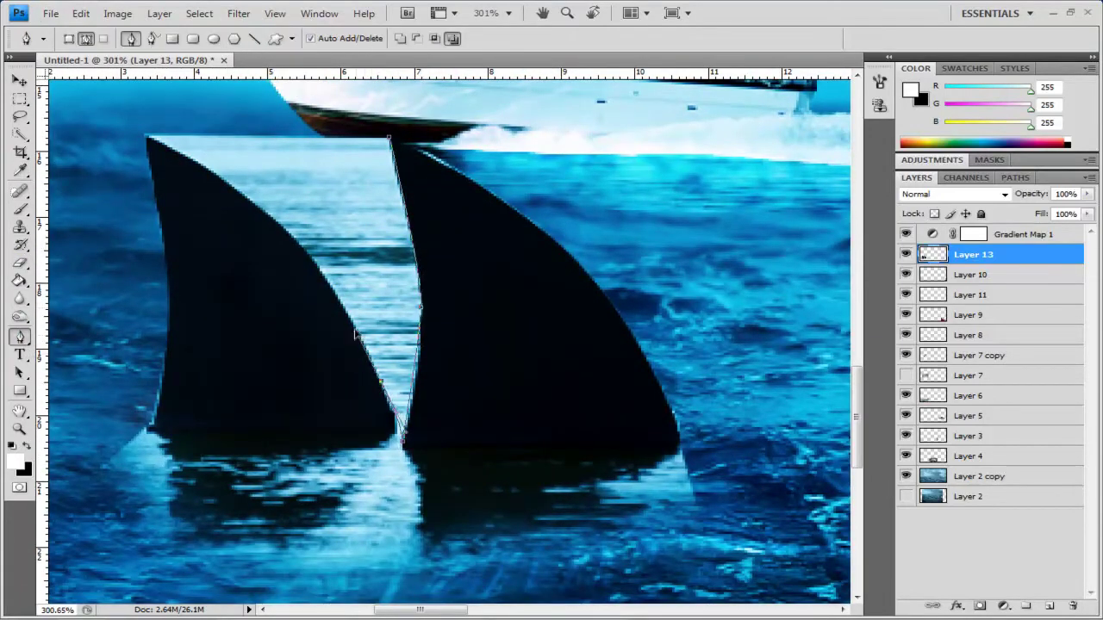
{"action": "left_click_drag", "start_coordinate": [258, 206], "coordinate": [208, 172]}
{"action": "key", "text": "ctrl+z"}
{"action": "left_click_drag", "start_coordinate": [263, 209], "coordinate": [196, 162]}
{"action": "left_click", "coordinate": [145, 136]}
{"action": "left_click", "coordinate": [128, 115]}
{"action": "left_click", "coordinate": [390, 102]}
{"action": "left_click", "coordinate": [392, 139]}
Step: Convert the path between the fins into a selection and delete the water inside it from Layer 13
{"action": "left_click", "coordinate": [1015, 178]}
{"action": "right_click", "coordinate": [997, 197]}
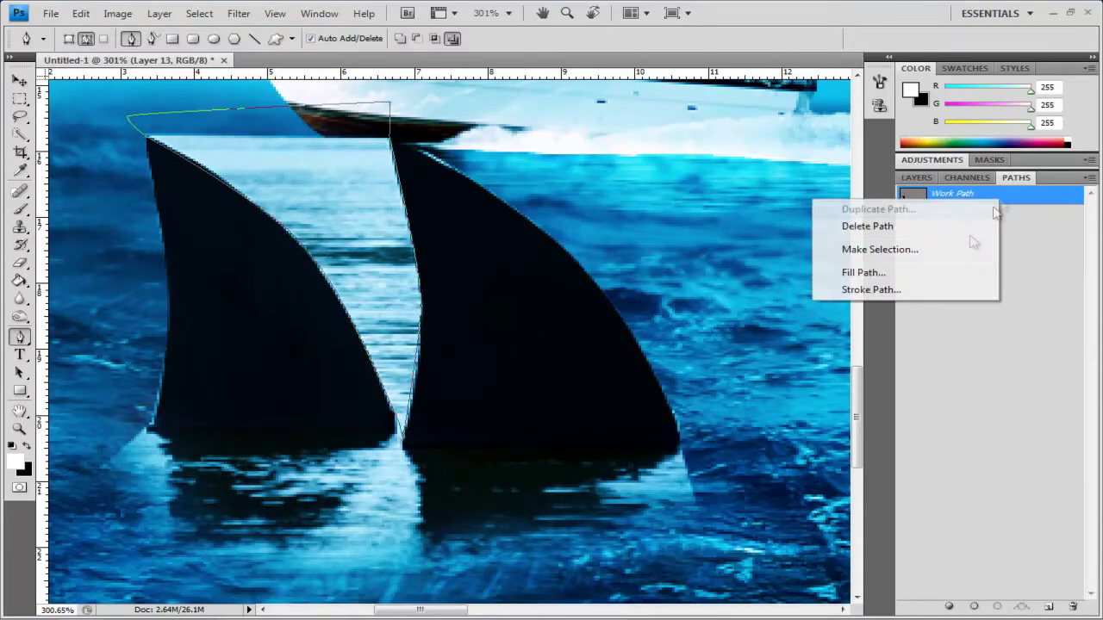
{"action": "left_click", "coordinate": [880, 248]}
{"action": "key", "text": "Return"}
{"action": "left_click", "coordinate": [916, 177]}
{"action": "key", "text": "Delete"}
Step: Erase the remaining light water around the fins' edges with hard eraser brushes
{"action": "scroll", "coordinate": [246, 249], "scroll_direction": "up", "scroll_amount": 4}
{"action": "left_click", "coordinate": [21, 263]}
{"action": "right_click", "coordinate": [393, 223]}
{"action": "double_click", "coordinate": [556, 339]}
{"action": "scroll", "coordinate": [396, 310], "scroll_direction": "up", "scroll_amount": 3}
{"action": "right_click", "coordinate": [368, 212]}
{"action": "double_click", "coordinate": [475, 328]}
{"action": "mouse_move", "coordinate": [290, 136]}
{"action": "left_mouse_down"}
{"action": "mouse_move", "coordinate": [382, 221]}
{"action": "mouse_move", "coordinate": [500, 359]}
{"action": "left_mouse_up"}
{"action": "left_click_drag", "start_coordinate": [539, 465], "coordinate": [489, 353]}
{"action": "left_click_drag", "start_coordinate": [586, 435], "coordinate": [533, 271]}
Step: Erase the light fringe along the sides of the right-hand fin on Layer 13 with a 3 px hard eraser brush
{"action": "right_click", "coordinate": [535, 272]}
{"action": "double_click", "coordinate": [593, 389]}
{"action": "mouse_move", "coordinate": [589, 168]}
{"action": "left_mouse_down"}
{"action": "mouse_move", "coordinate": [592, 239]}
{"action": "mouse_move", "coordinate": [555, 510]}
{"action": "left_mouse_up"}
{"action": "left_click_drag", "start_coordinate": [534, 438], "coordinate": [502, 379]}
{"action": "mouse_move", "coordinate": [534, 267]}
{"action": "left_mouse_down"}
{"action": "mouse_move", "coordinate": [559, 443]}
{"action": "mouse_move", "coordinate": [465, 594]}
{"action": "left_mouse_up"}
{"action": "left_click_drag", "start_coordinate": [665, 291], "coordinate": [514, 208]}
{"action": "left_click_drag", "start_coordinate": [423, 166], "coordinate": [436, 190]}
{"action": "left_click_drag", "start_coordinate": [715, 345], "coordinate": [547, 256]}
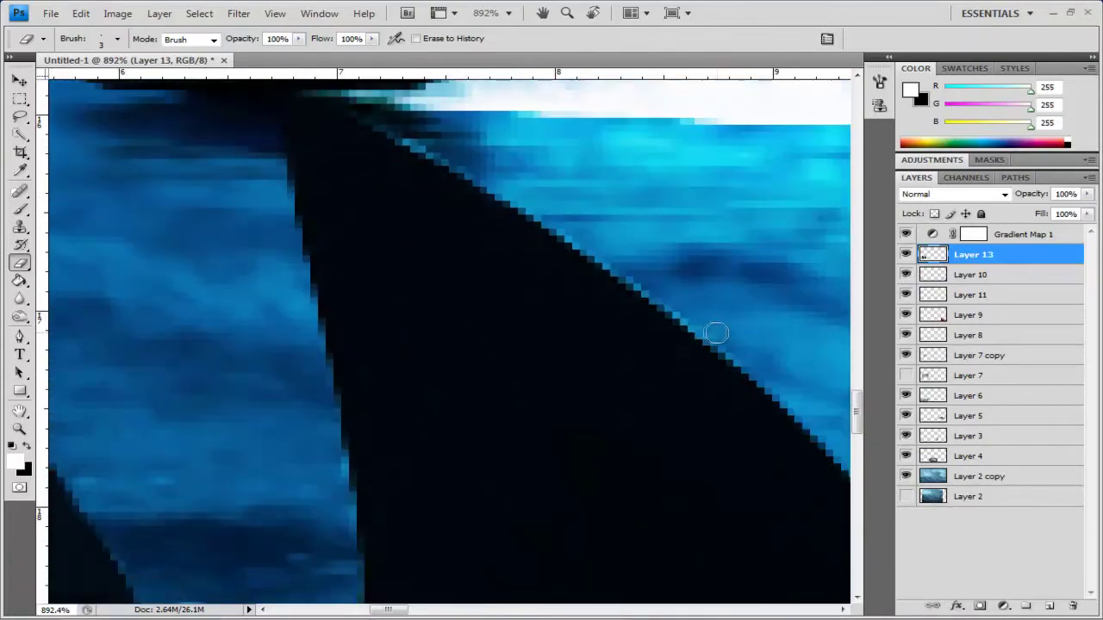
{"action": "left_click_drag", "start_coordinate": [819, 444], "coordinate": [722, 391]}
{"action": "left_click_drag", "start_coordinate": [721, 391], "coordinate": [544, 238]}
Step: Clean up the leftover light pixels along the fin edges facing the gap between the two fins
{"action": "scroll", "coordinate": [623, 404], "scroll_direction": "down", "scroll_amount": 8}
{"action": "left_click_drag", "start_coordinate": [496, 585], "coordinate": [544, 411]}
{"action": "scroll", "coordinate": [544, 411], "scroll_direction": "up", "scroll_amount": 7}
{"action": "mouse_move", "coordinate": [457, 184]}
{"action": "left_mouse_down"}
{"action": "mouse_move", "coordinate": [460, 355]}
{"action": "mouse_move", "coordinate": [419, 551]}
{"action": "left_mouse_up"}
{"action": "scroll", "coordinate": [420, 553], "scroll_direction": "down", "scroll_amount": 14}
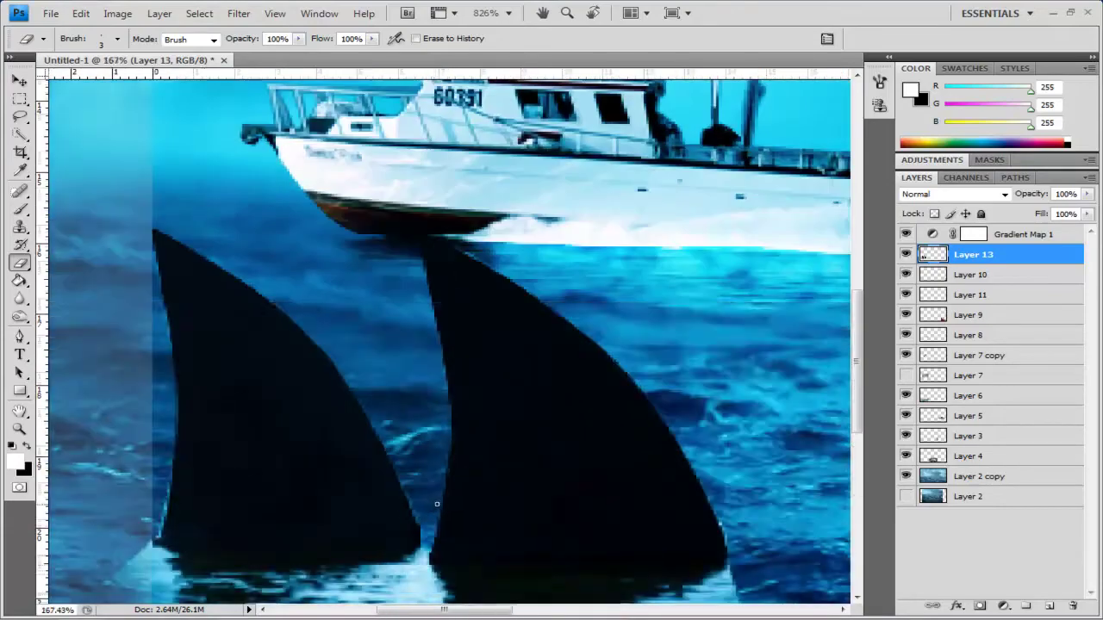
Step: Erase the light fringe down the left fin's outer edge to its base, and undo the last eraser stroke
{"action": "scroll", "coordinate": [351, 520], "scroll_direction": "up", "scroll_amount": 15}
{"action": "left_click_drag", "start_coordinate": [355, 520], "coordinate": [367, 436]}
{"action": "mouse_move", "coordinate": [338, 251]}
{"action": "left_mouse_down"}
{"action": "mouse_move", "coordinate": [341, 341]}
{"action": "mouse_move", "coordinate": [293, 481]}
{"action": "left_mouse_up"}
{"action": "key", "text": "ctrl+z"}
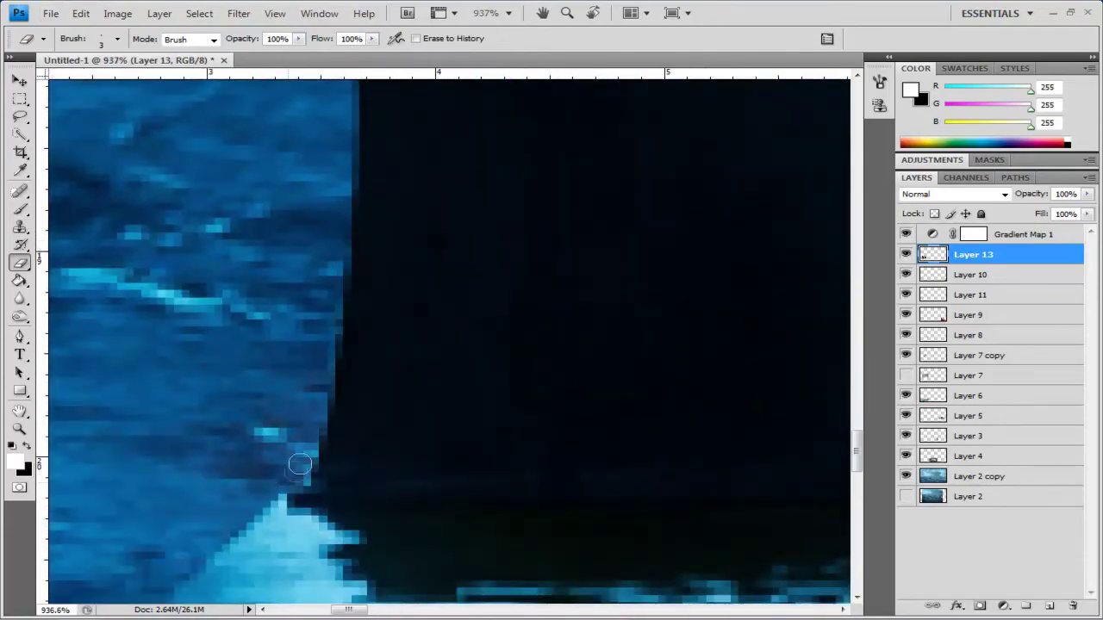
{"action": "scroll", "coordinate": [290, 476], "scroll_direction": "down", "scroll_amount": 8}
{"action": "scroll", "coordinate": [289, 250], "scroll_direction": "up", "scroll_amount": 2}
{"action": "scroll", "coordinate": [305, 327], "scroll_direction": "down", "scroll_amount": 3}
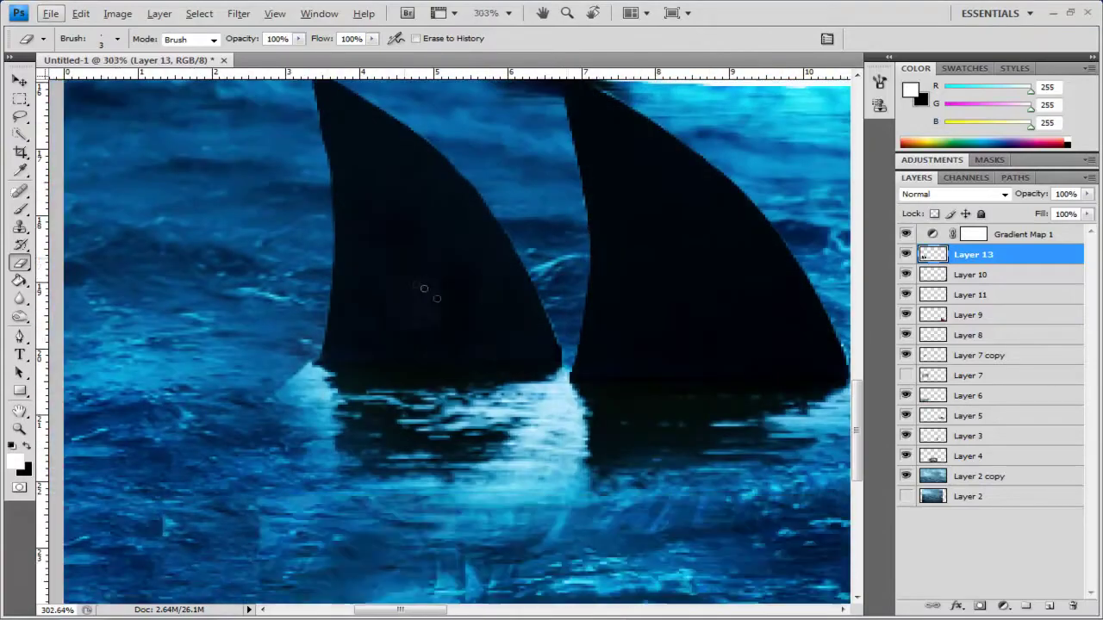
Step: Try to erase the light water beside the left fin's base with a different eraser brush
{"action": "right_click", "coordinate": [338, 465]}
{"action": "double_click", "coordinate": [641, 388]}
{"action": "mouse_move", "coordinate": [284, 362]}
{"action": "left_mouse_down"}
{"action": "mouse_move", "coordinate": [302, 418]}
{"action": "mouse_move", "coordinate": [267, 462]}
{"action": "left_mouse_up"}
{"action": "key", "text": "ctrl+z"}
{"action": "scroll", "coordinate": [672, 435], "scroll_direction": "down", "scroll_amount": 2}
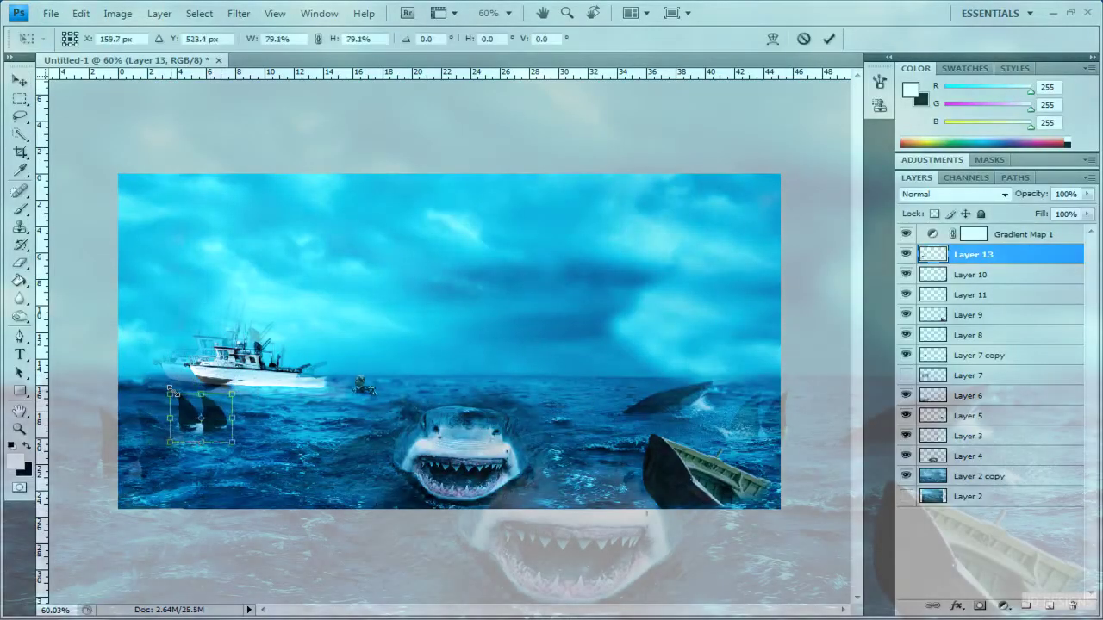
Step: Apply the 79.1% scaling to the fins on Layer 13 and place a horizontally flipped duplicate near the horizon, right of the shark
{"action": "key", "text": "Return"}
{"action": "key", "text": "ctrl+j"}
{"action": "left_click", "coordinate": [80, 14]}
{"action": "mouse_move", "coordinate": [172, 302]}
{"action": "left_click", "coordinate": [349, 469]}
{"action": "left_click_drag", "start_coordinate": [207, 418], "coordinate": [581, 400]}
{"action": "key", "text": "Return"}
{"action": "key", "text": "Return"}
{"action": "key", "text": "m"}
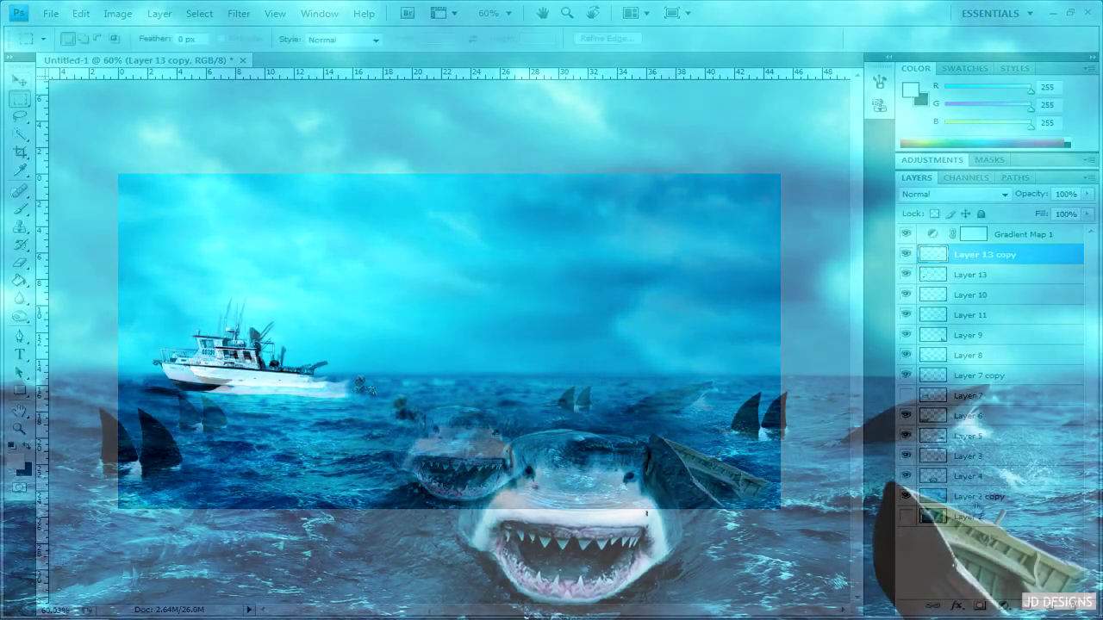
Step: Choose the Brush tool and open its diameter and hardness settings
{"action": "left_click", "coordinate": [21, 209]}
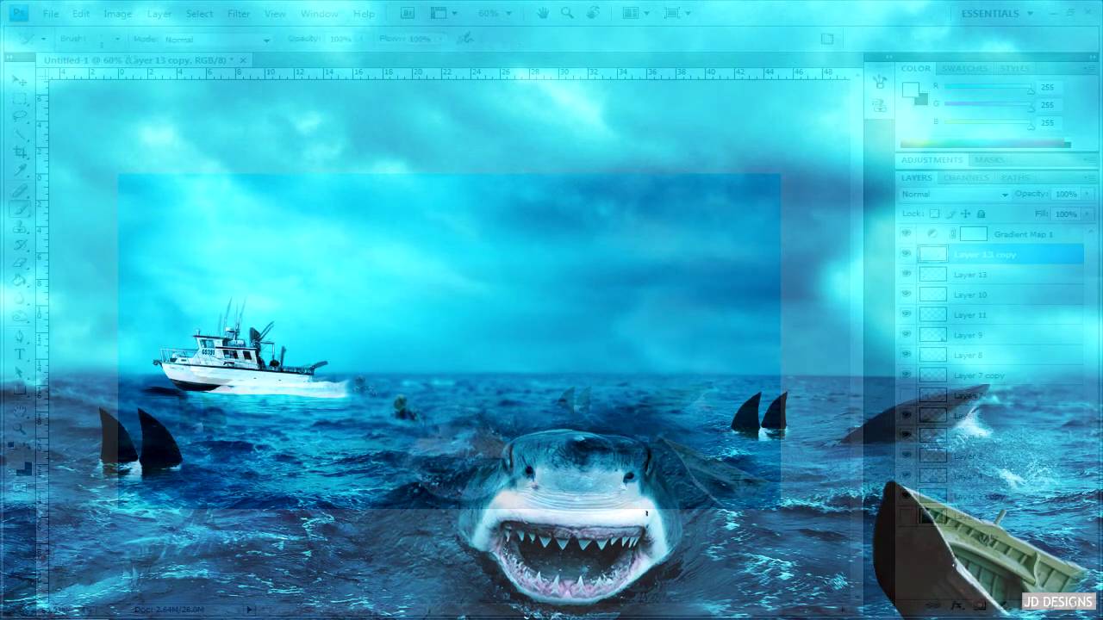
{"action": "left_click", "coordinate": [118, 40]}
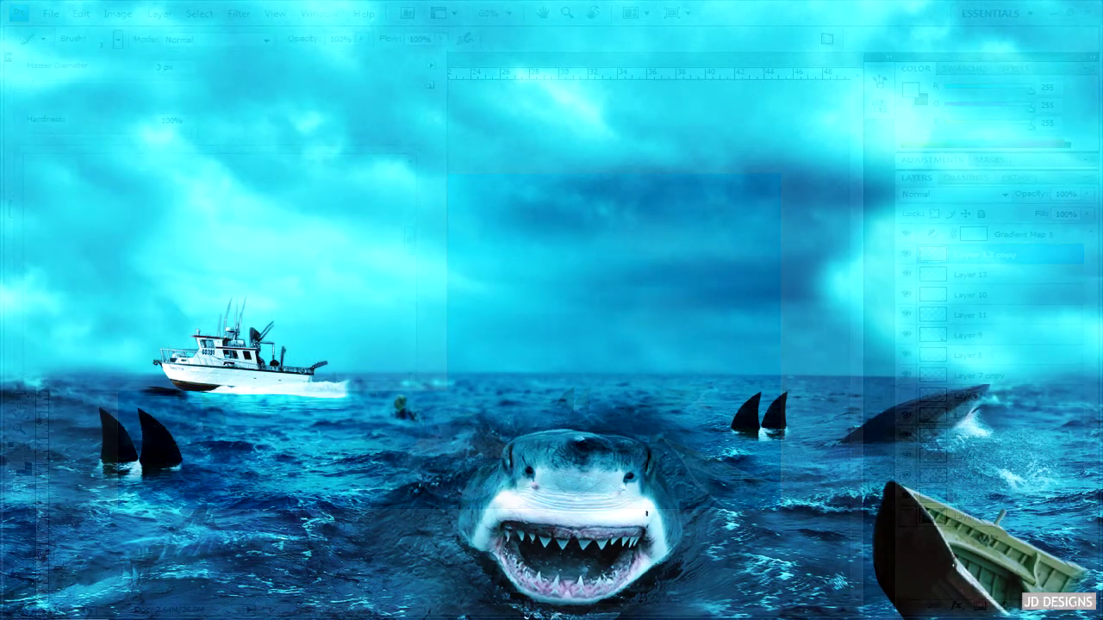